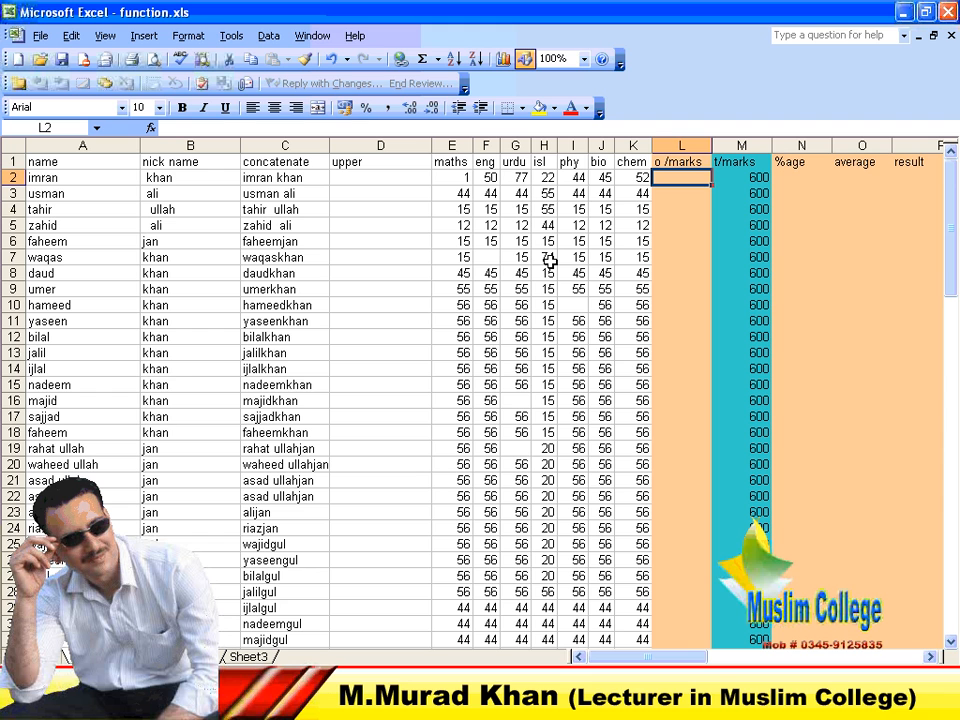
# - Enter a SUM formula in L2 listing the seven subject cells individually: =sum(E2,F2,G2,H2,I2,J2,K2)
pyautogui.write('=')
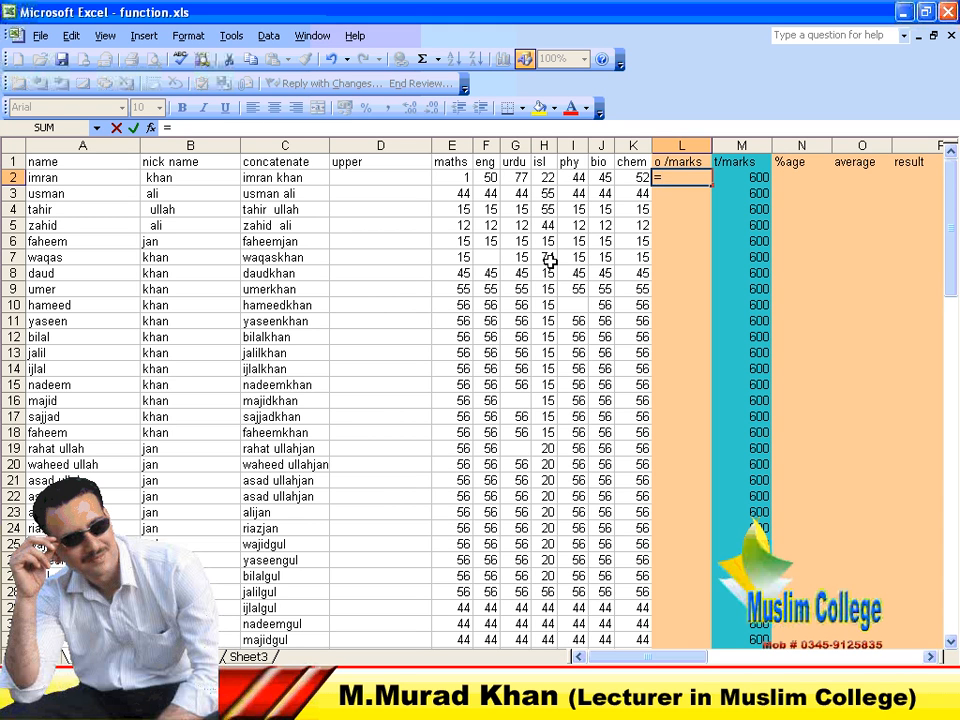
pyautogui.write('sum(')
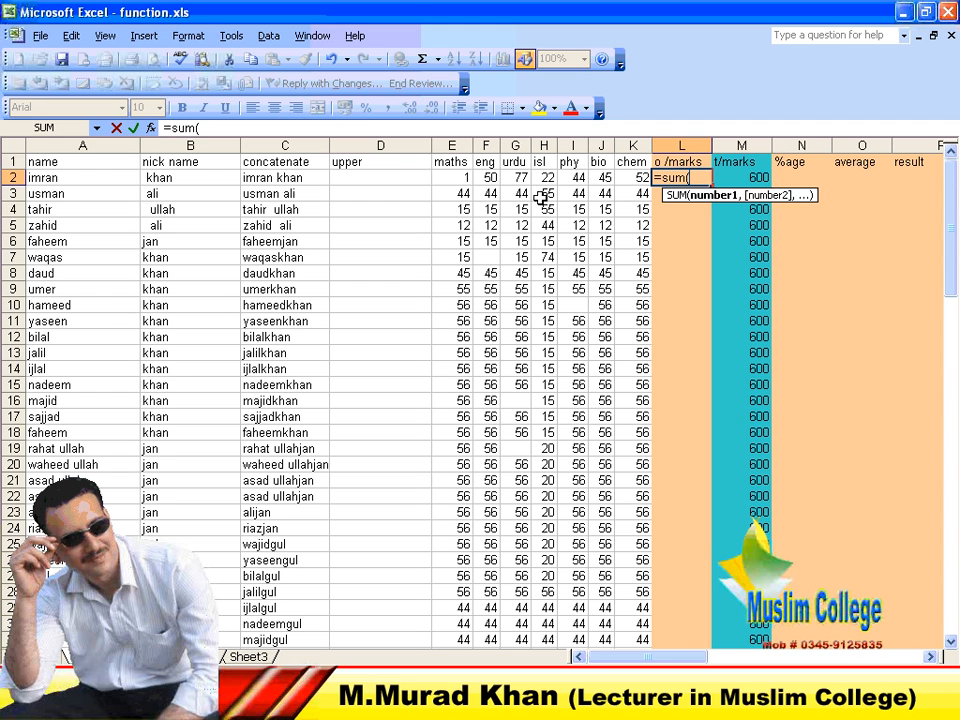
pyautogui.click(452, 179)
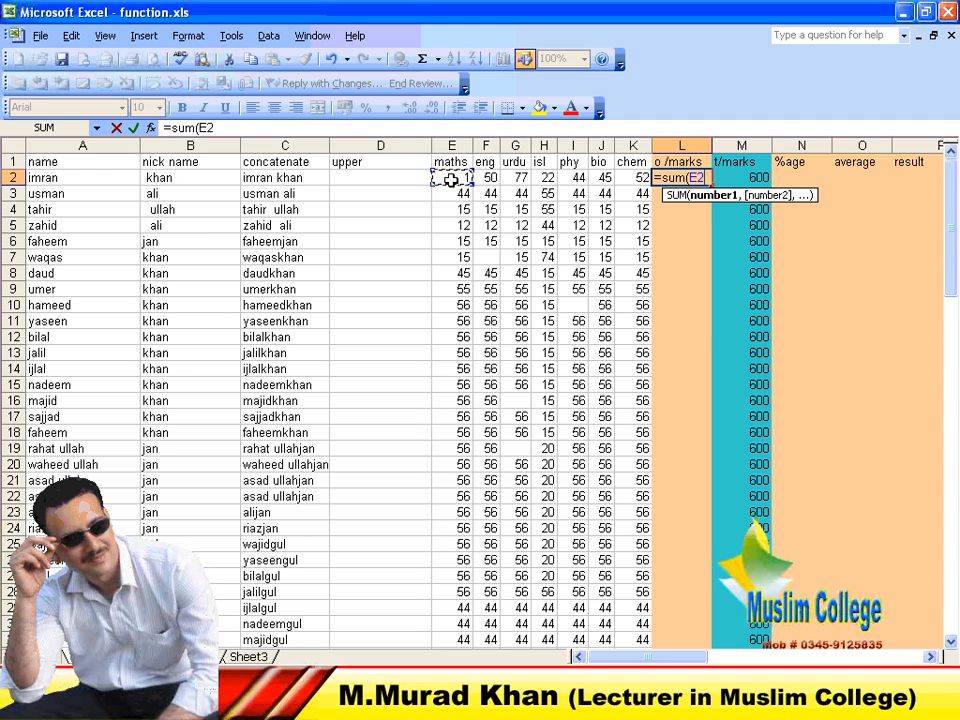
pyautogui.write(',')
pyautogui.click(488, 177)
pyautogui.write(',')
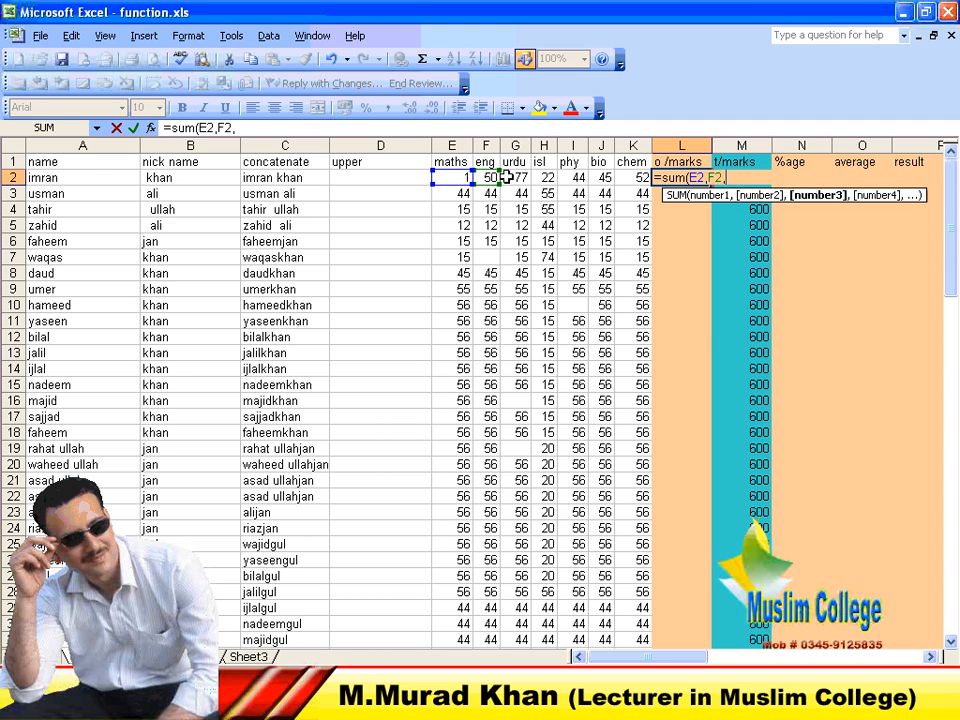
pyautogui.click(522, 178)
pyautogui.write(',')
pyautogui.click(544, 178)
pyautogui.write(',')
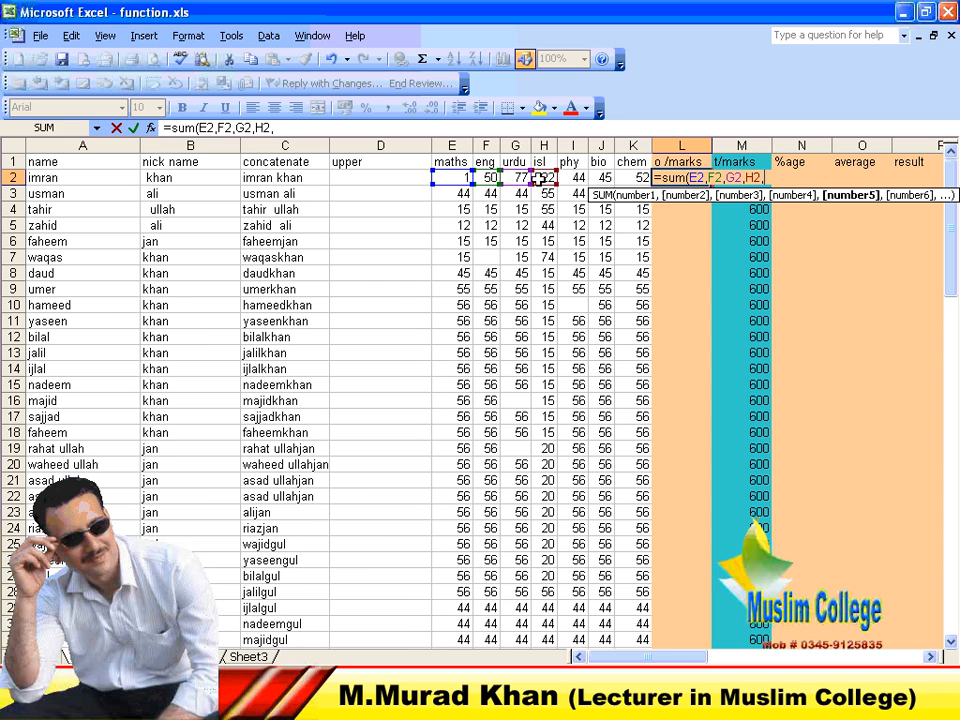
pyautogui.click(567, 177)
pyautogui.write(',')
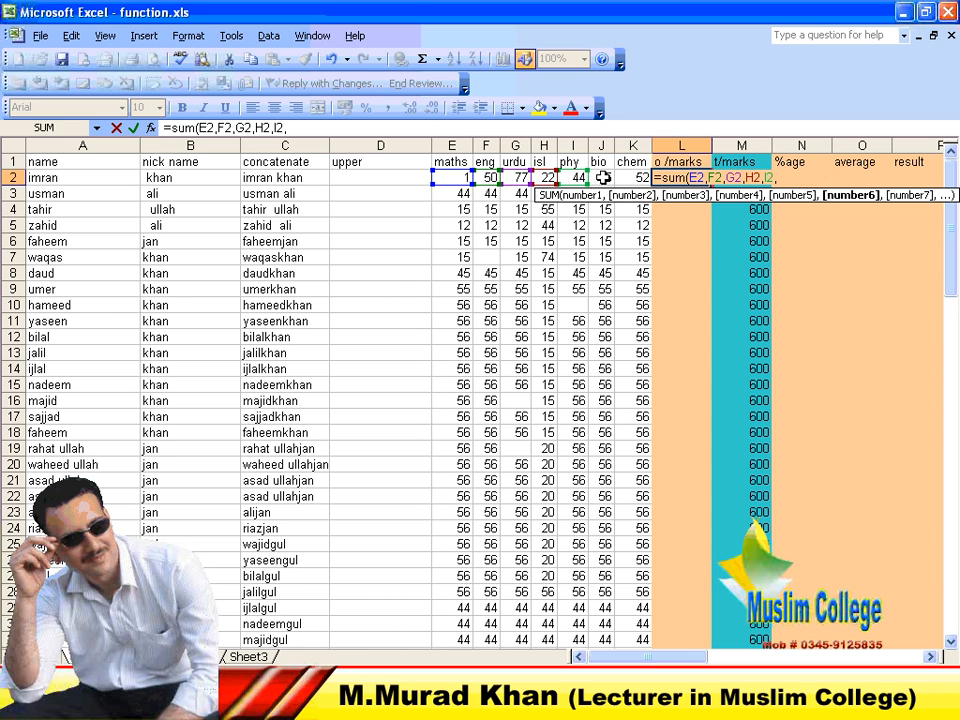
pyautogui.click(601, 177)
pyautogui.write(',')
pyautogui.click(628, 177)
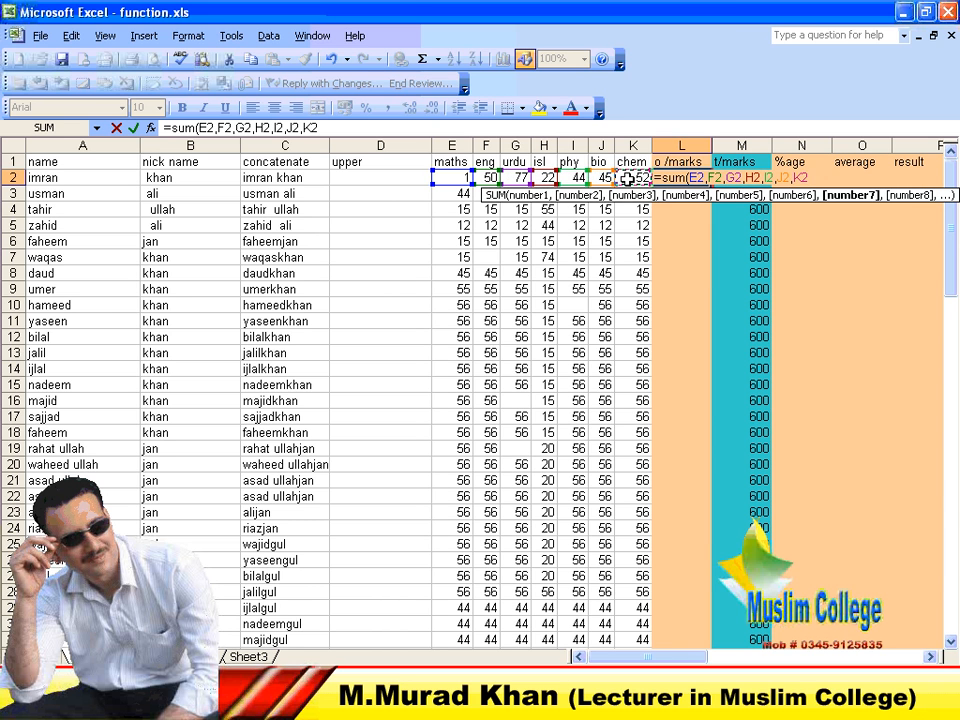
pyautogui.write(')')
pyautogui.press('Return')
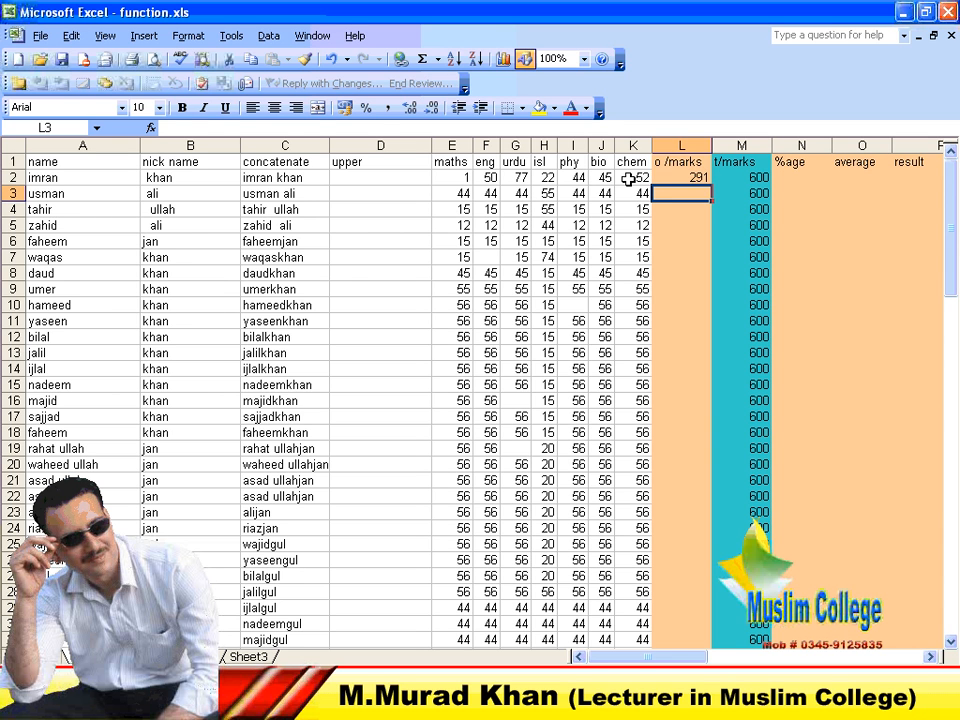
# - Replace the formula in L2 with a range-based total of the subject marks, =sum(E2:K2)
pyautogui.press('Up')
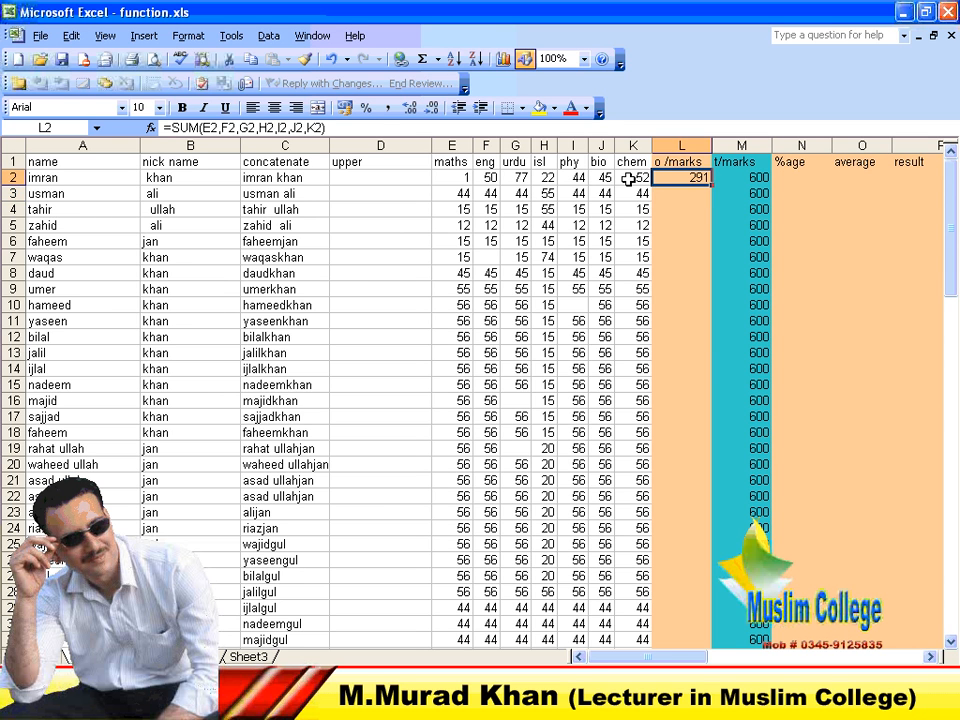
pyautogui.press('Delete')
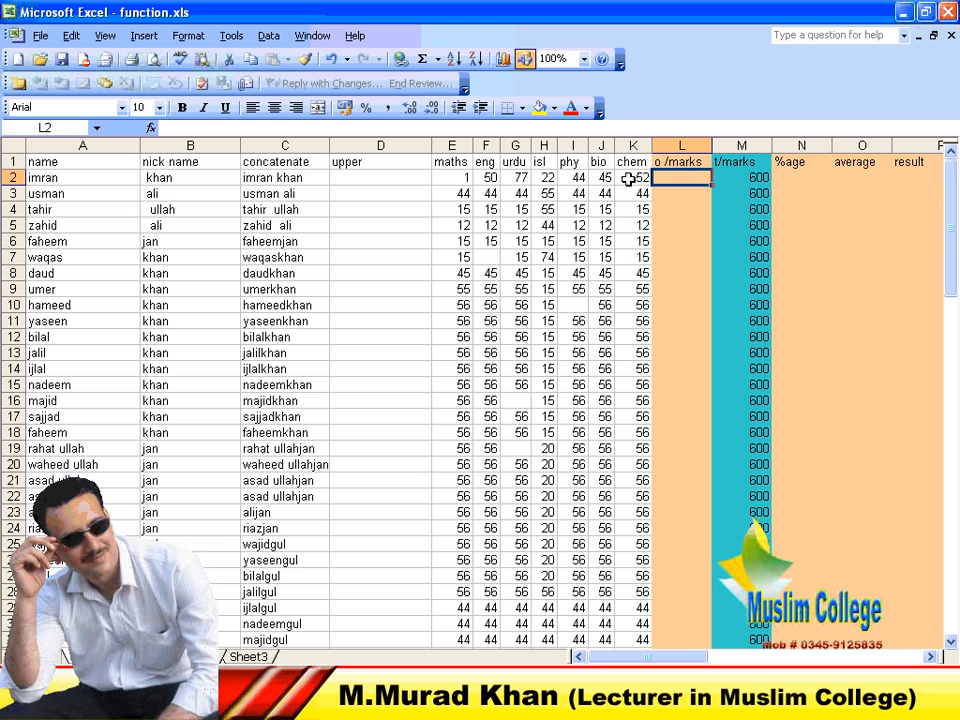
pyautogui.write('=sum')
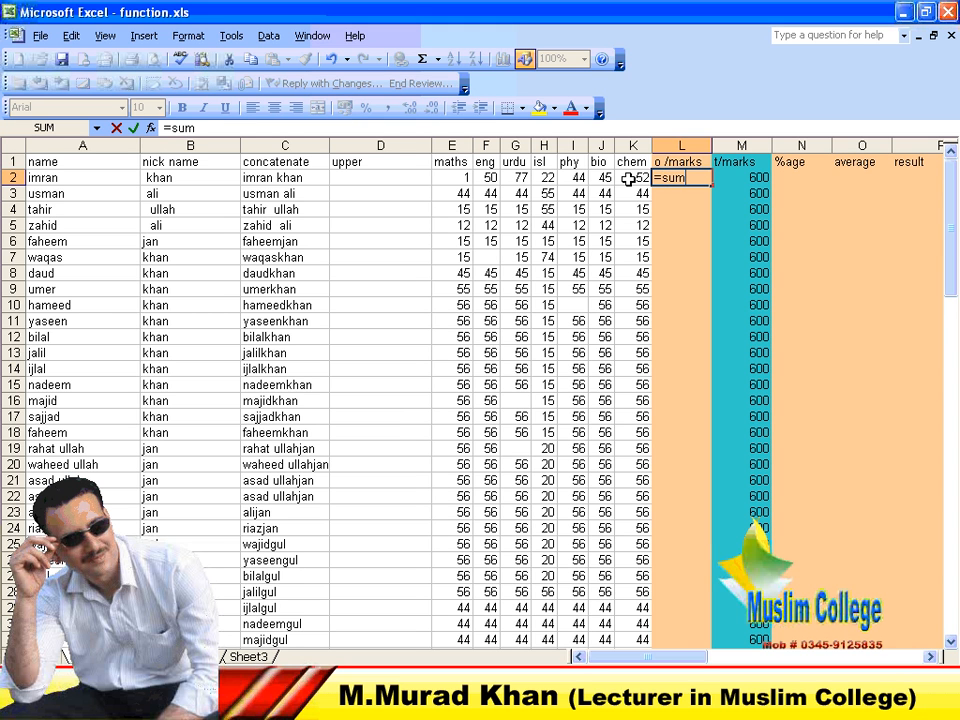
pyautogui.write('(')
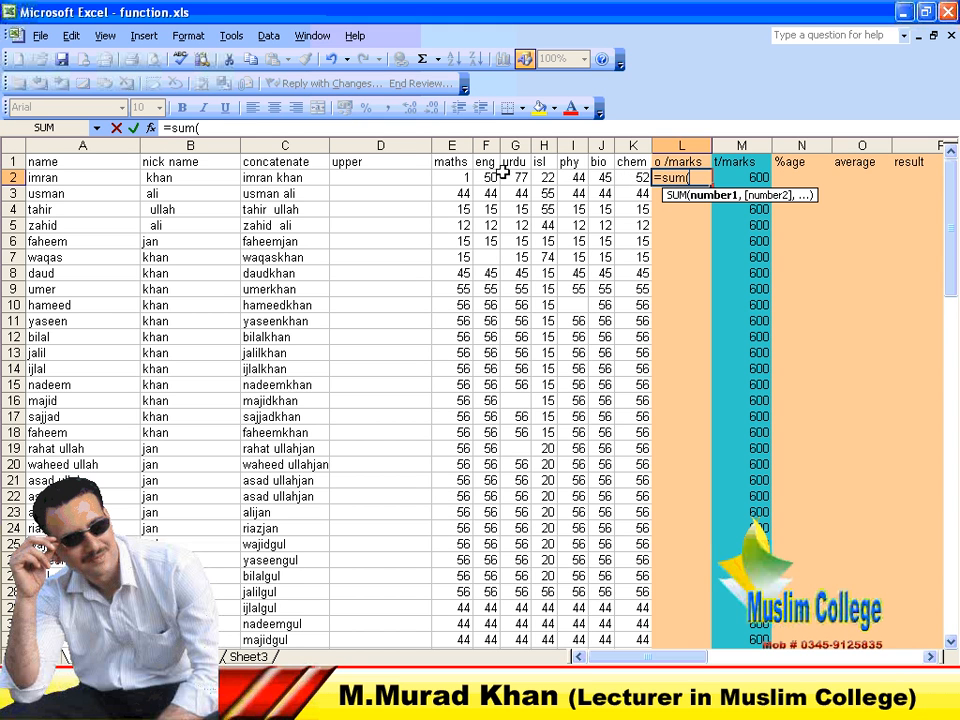
pyautogui.moveTo(440, 177); pyautogui.dragTo(640, 179)
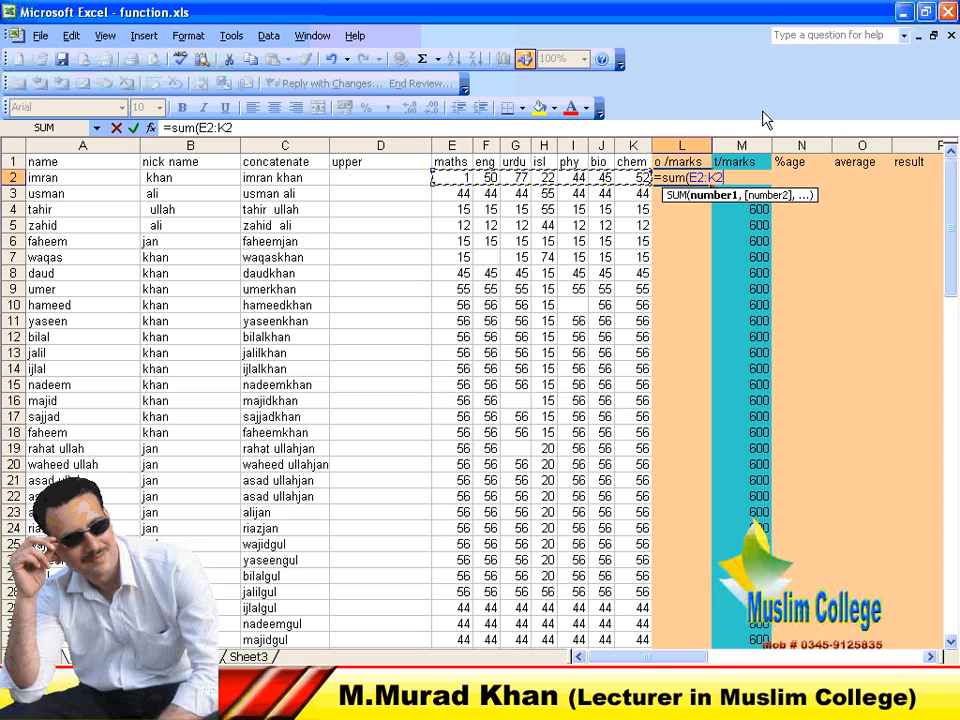
pyautogui.write(')')
pyautogui.press('Return')
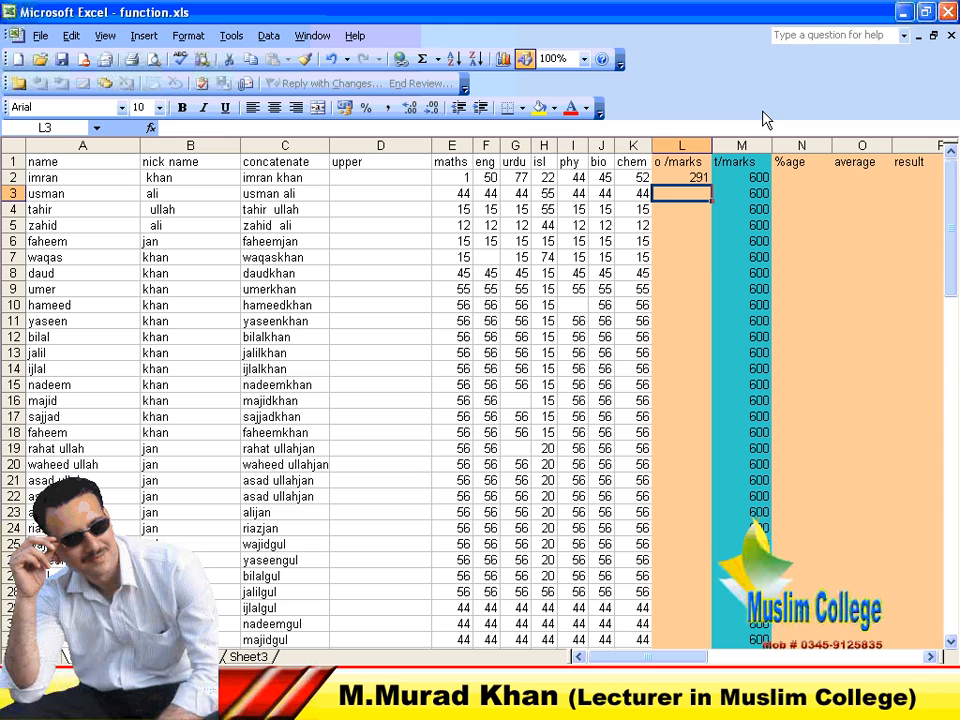
# - Erase the range-based SUM formula from the o/marks cell L2, leaving that cell selected
pyautogui.press('Up')
pyautogui.press('F2')
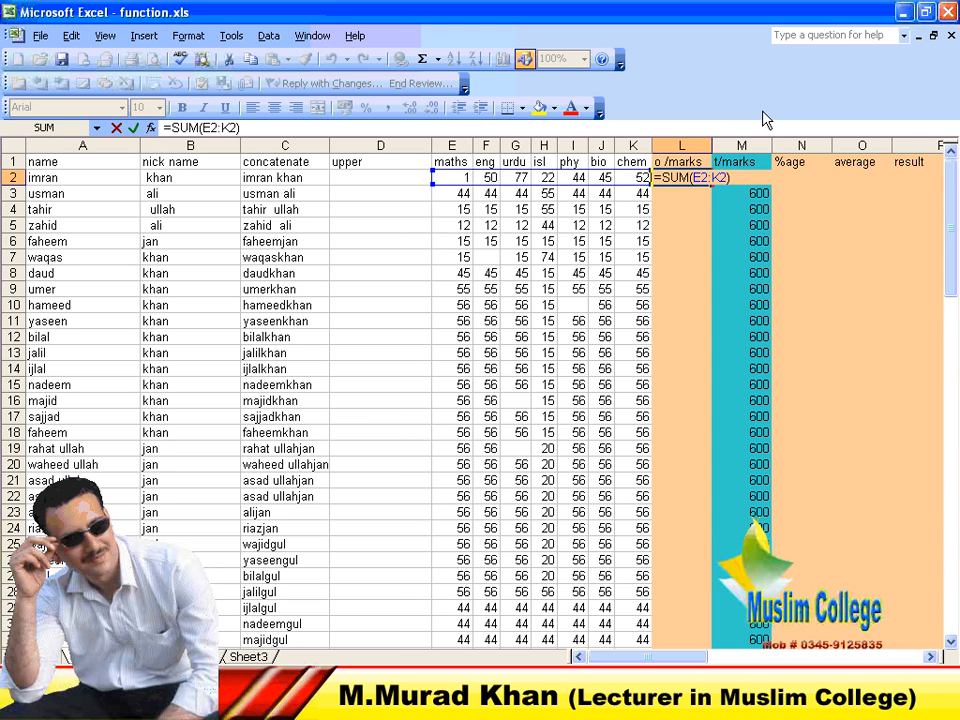
pyautogui.press('BackSpace')
pyautogui.press('BackSpace')
pyautogui.press('BackSpace')
pyautogui.press('BackSpace')
pyautogui.press('BackSpace')
pyautogui.press('BackSpace')
pyautogui.press('BackSpace')
pyautogui.press('BackSpace')
pyautogui.press('BackSpace')
pyautogui.press('BackSpace')
pyautogui.press('BackSpace')
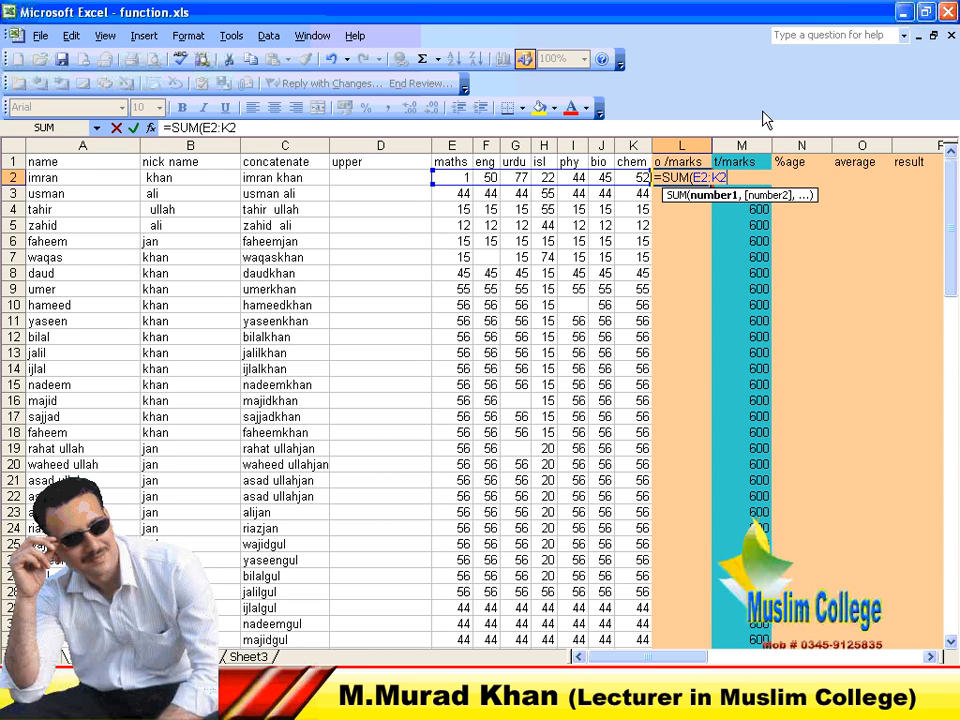
pyautogui.press('Return')
pyautogui.press('Up')
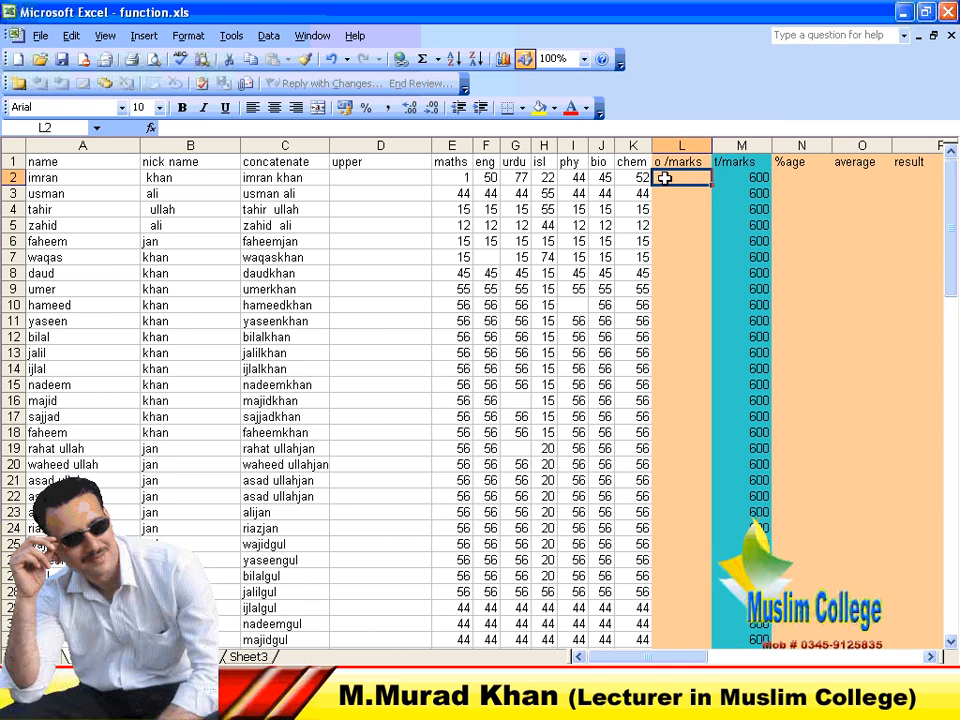
# - Start inserting a function in L2, set the function category to All and browse the complete function list
pyautogui.click(150, 38)
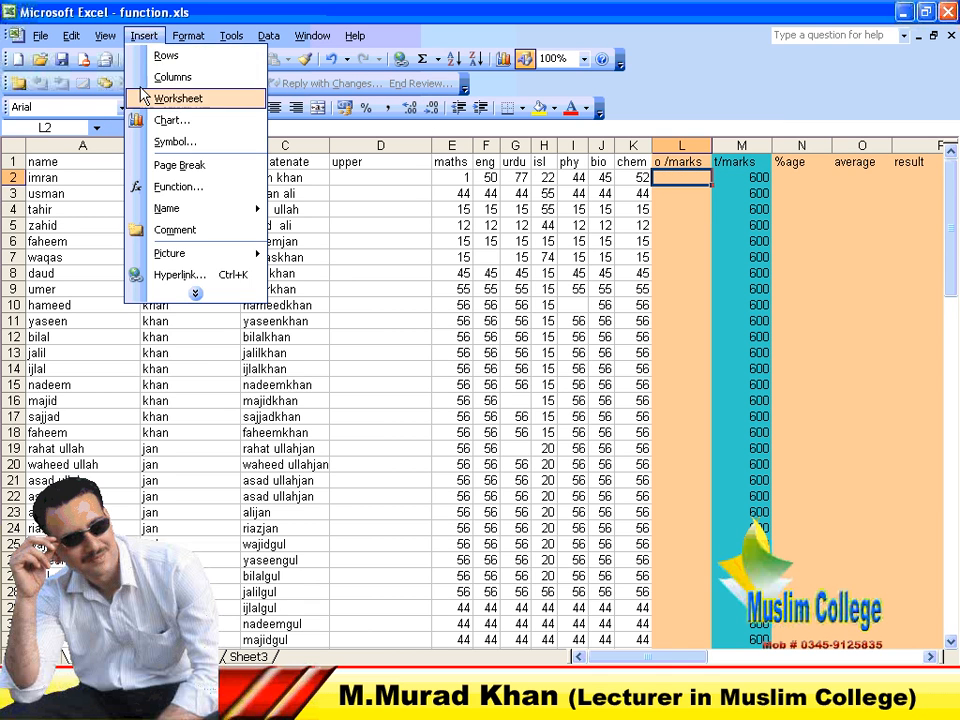
pyautogui.click(178, 186)
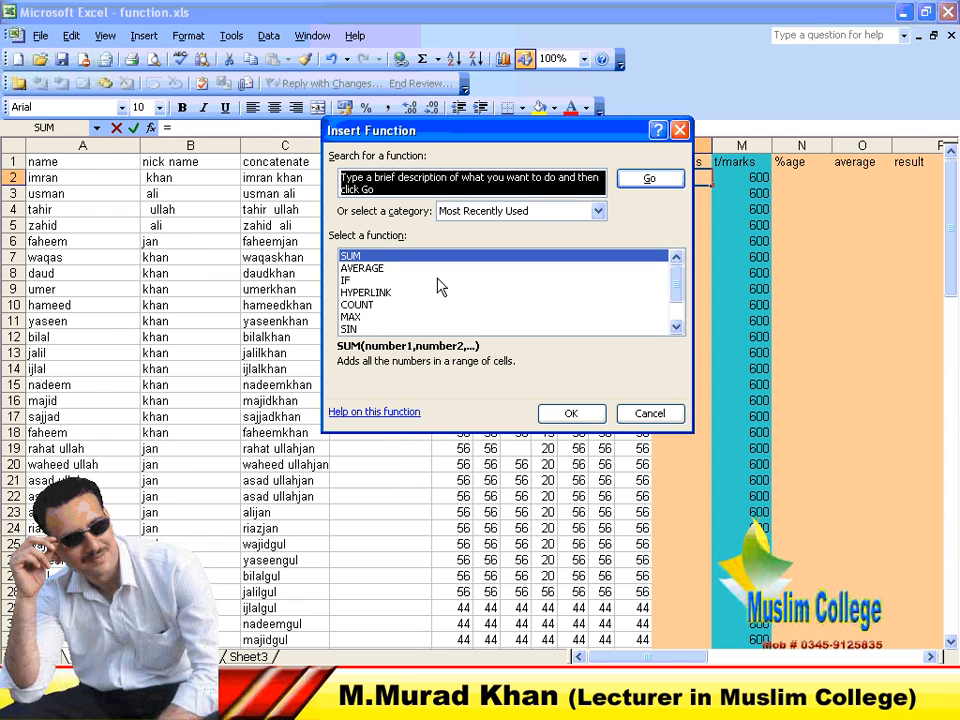
pyautogui.moveTo(679, 279)
pyautogui.mouseDown()
pyautogui.moveTo(679, 309)
pyautogui.moveTo(679, 266)
pyautogui.moveTo(677, 302)
pyautogui.mouseUp()
pyautogui.click(597, 211)
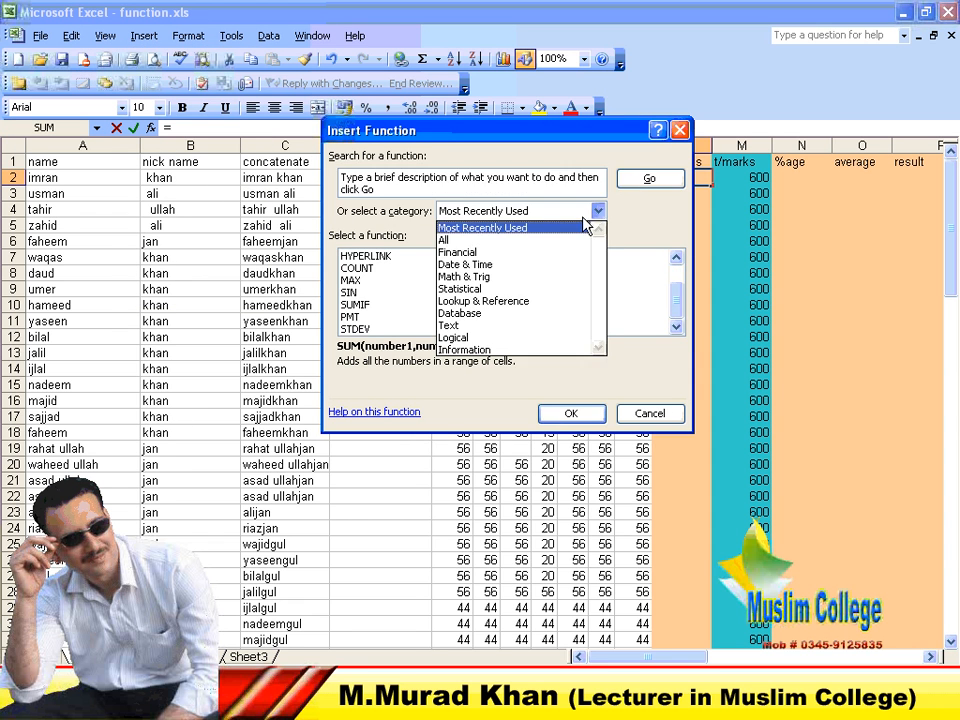
pyautogui.click(578, 240)
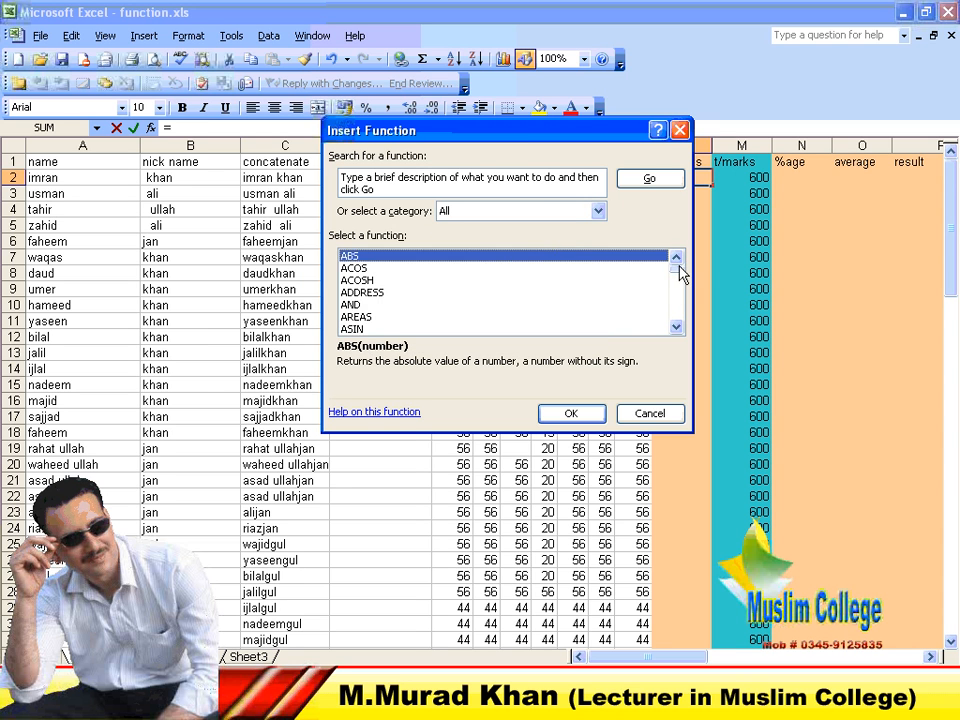
pyautogui.moveTo(679, 270); pyautogui.dragTo(677, 333)
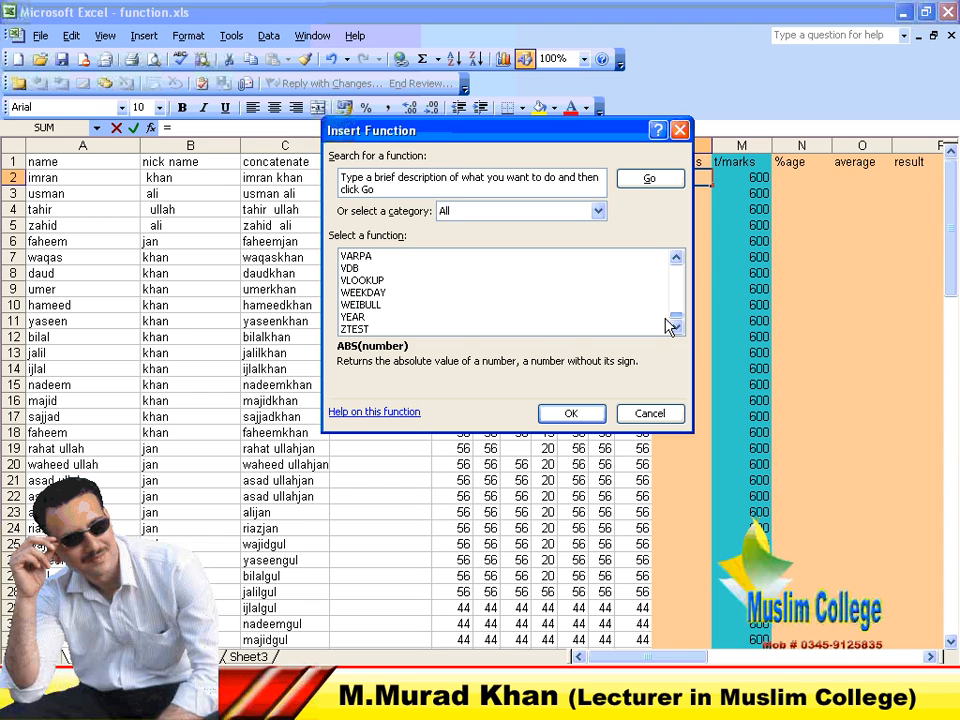
pyautogui.moveTo(670, 327); pyautogui.dragTo(666, 249)
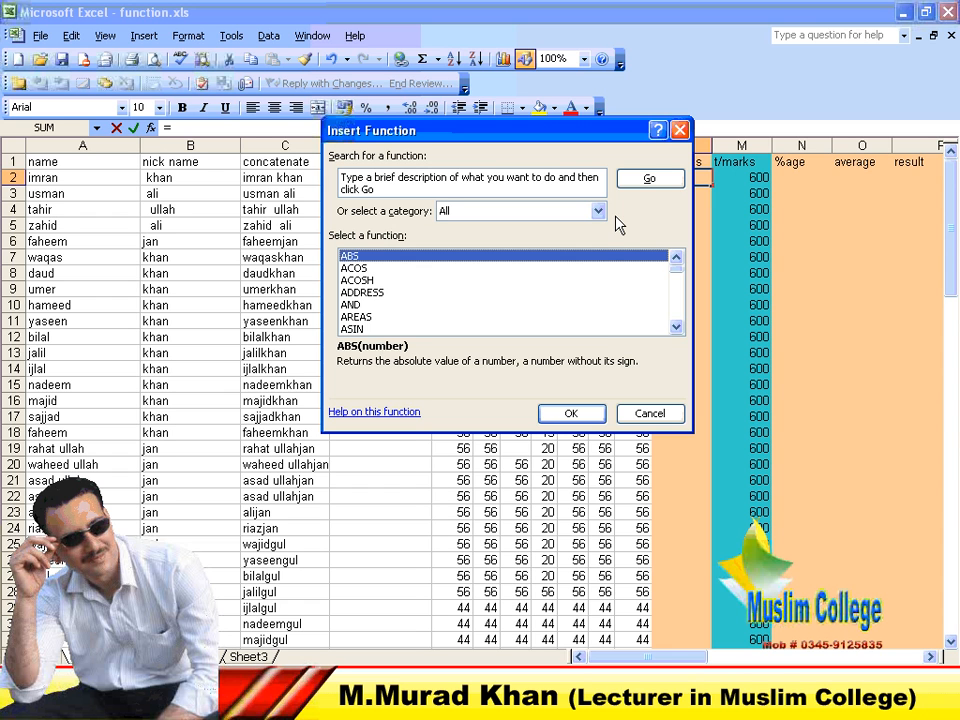
# - View the functions in the Financial category and return to the All category
pyautogui.click(597, 211)
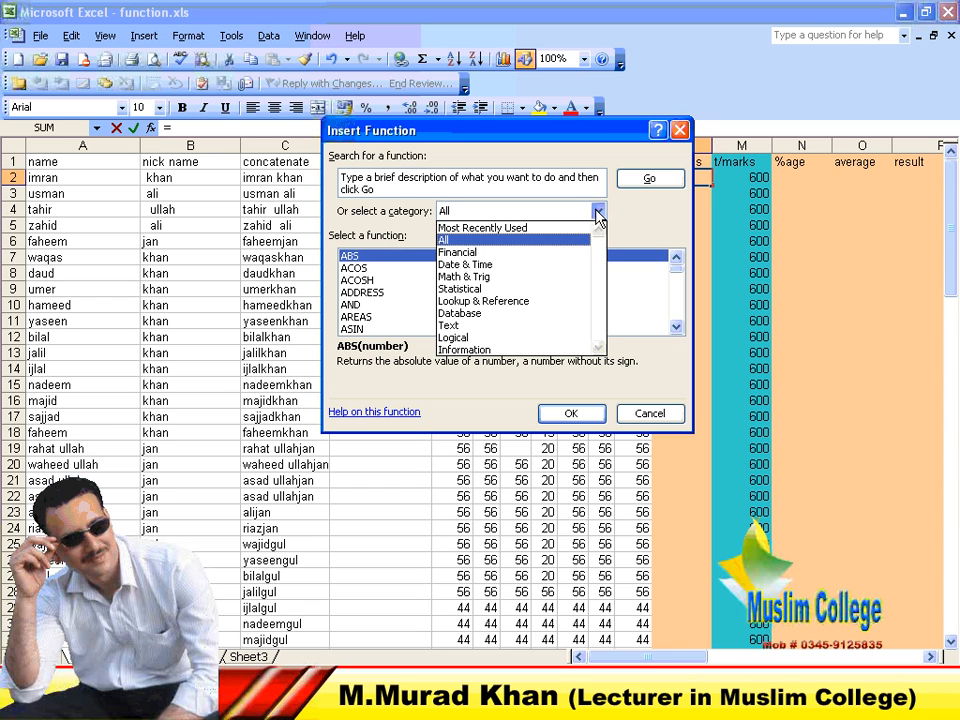
pyautogui.click(508, 253)
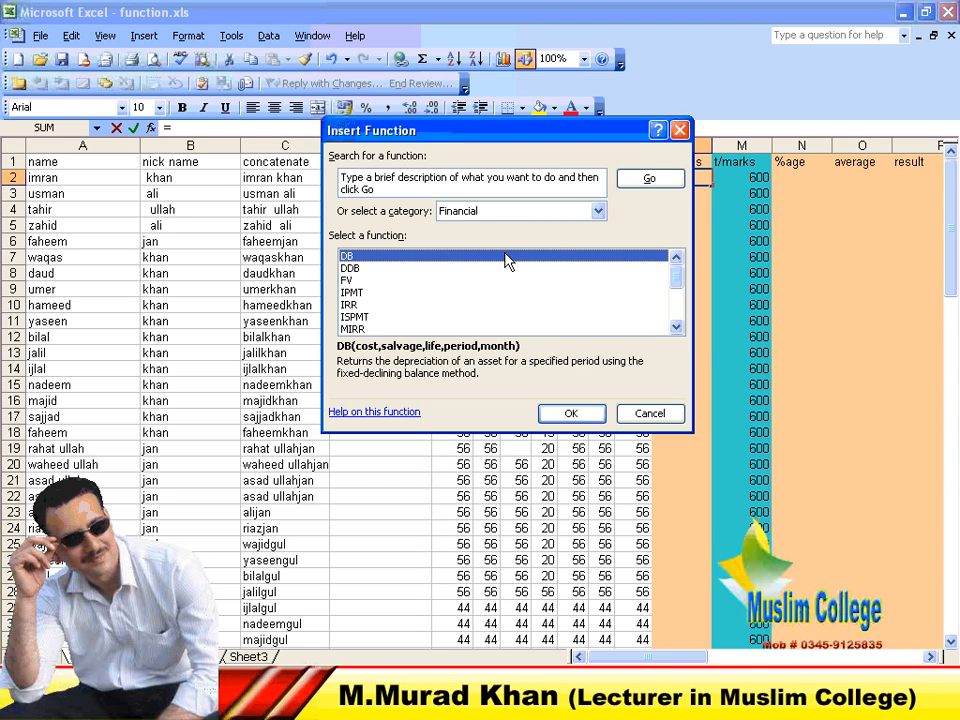
pyautogui.click(599, 213)
pyautogui.click(577, 237)
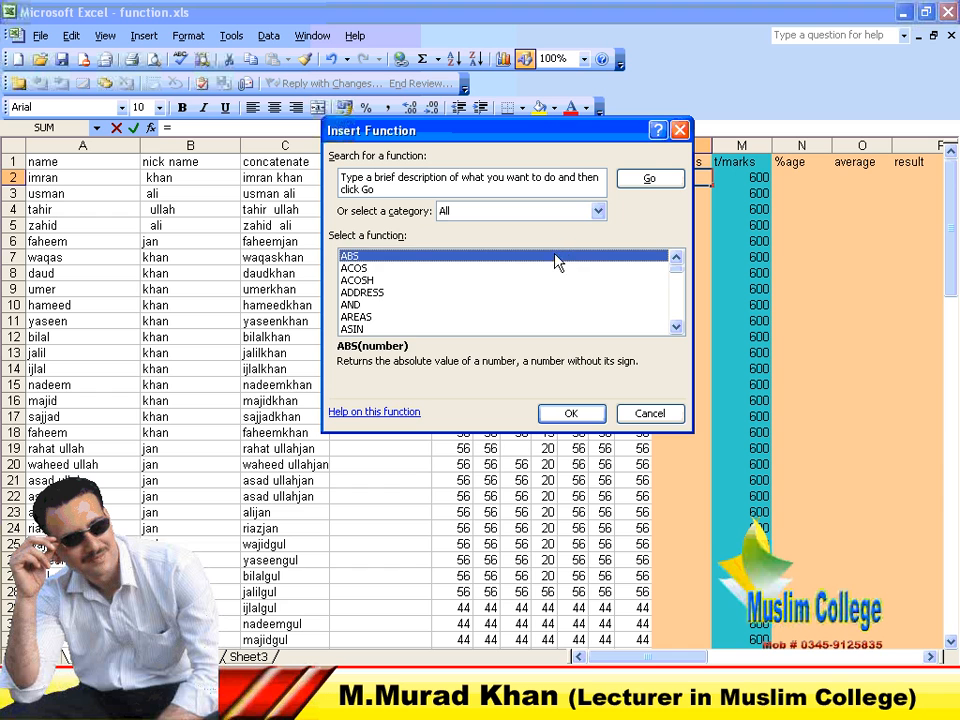
# - Choose the SUM function for L2 and move its arguments dialog clear of the marks in row 2
pyautogui.click(515, 281)
pyautogui.press('s')
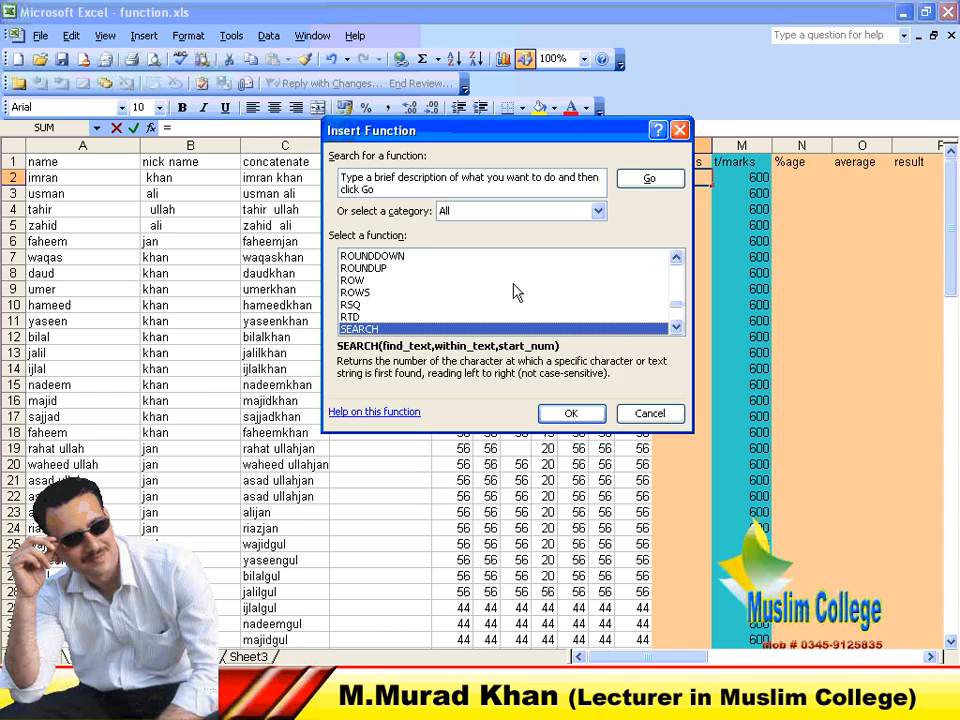
pyautogui.press('u')
pyautogui.press('m')
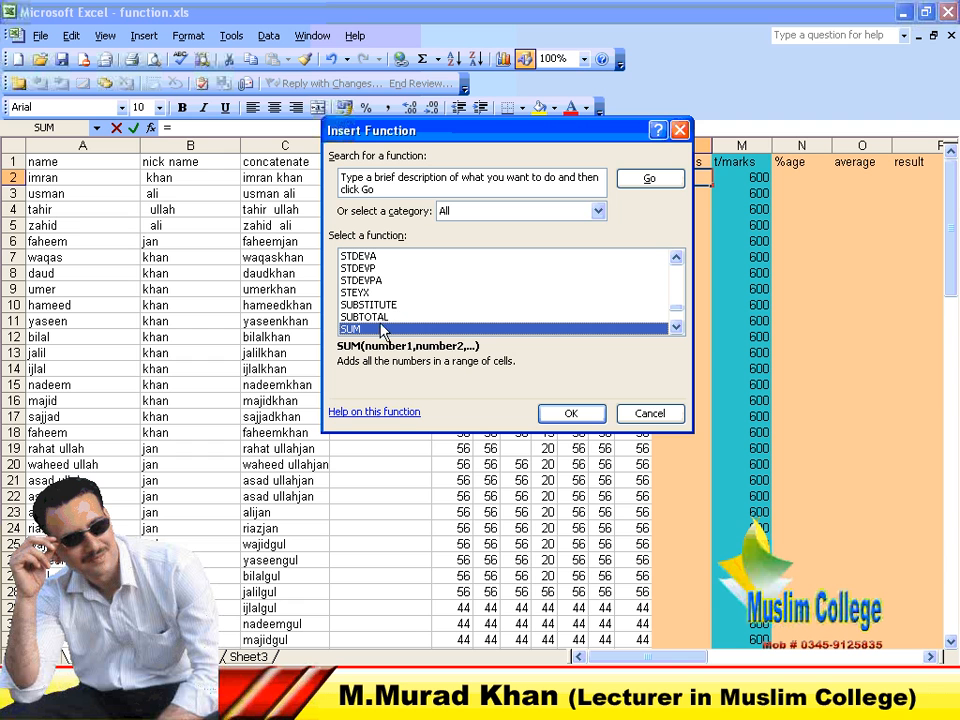
pyautogui.click(585, 412)
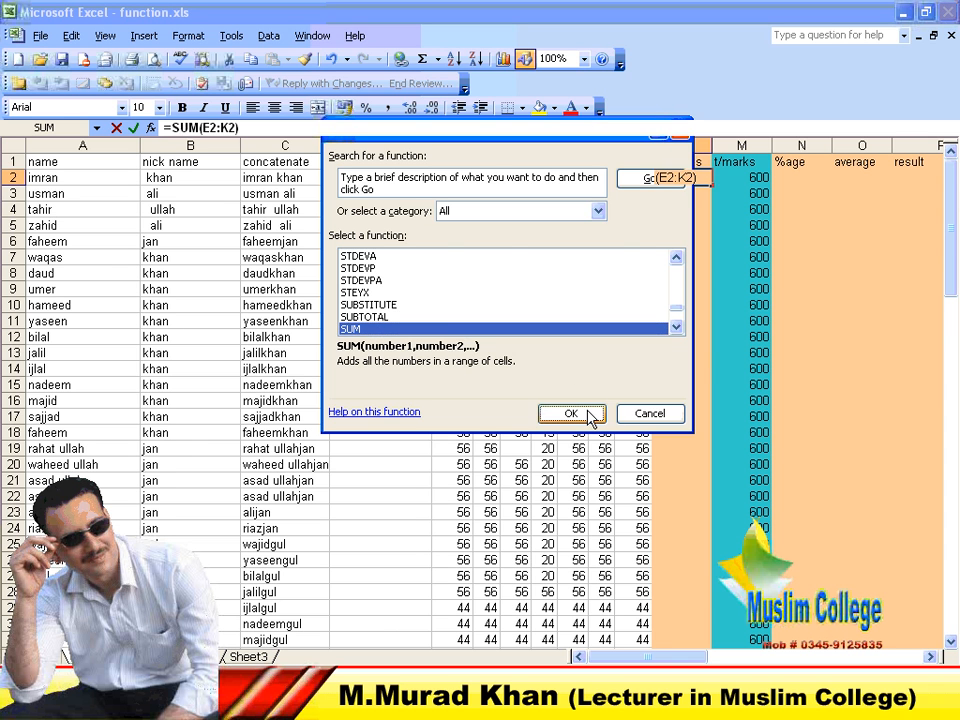
pyautogui.moveTo(476, 153); pyautogui.dragTo(471, 247)
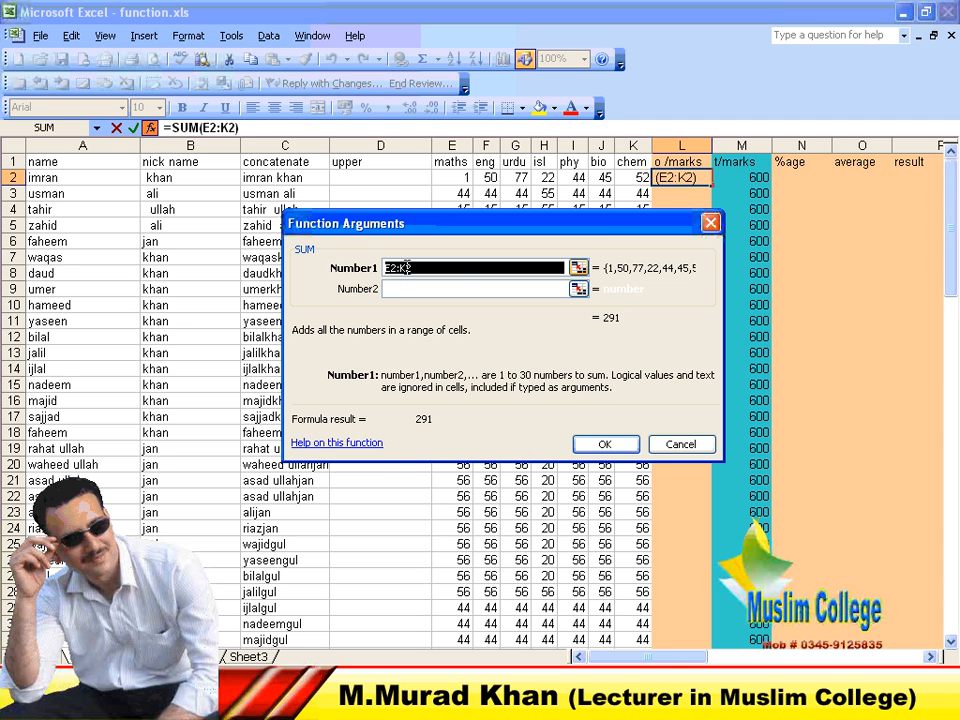
# - Replace the suggested range in SUM's Number1 argument with the maths mark in E2
pyautogui.click(456, 262)
pyautogui.press('BackSpace')
pyautogui.press('BackSpace')
pyautogui.press('BackSpace')
pyautogui.press('BackSpace')
pyautogui.press('BackSpace')
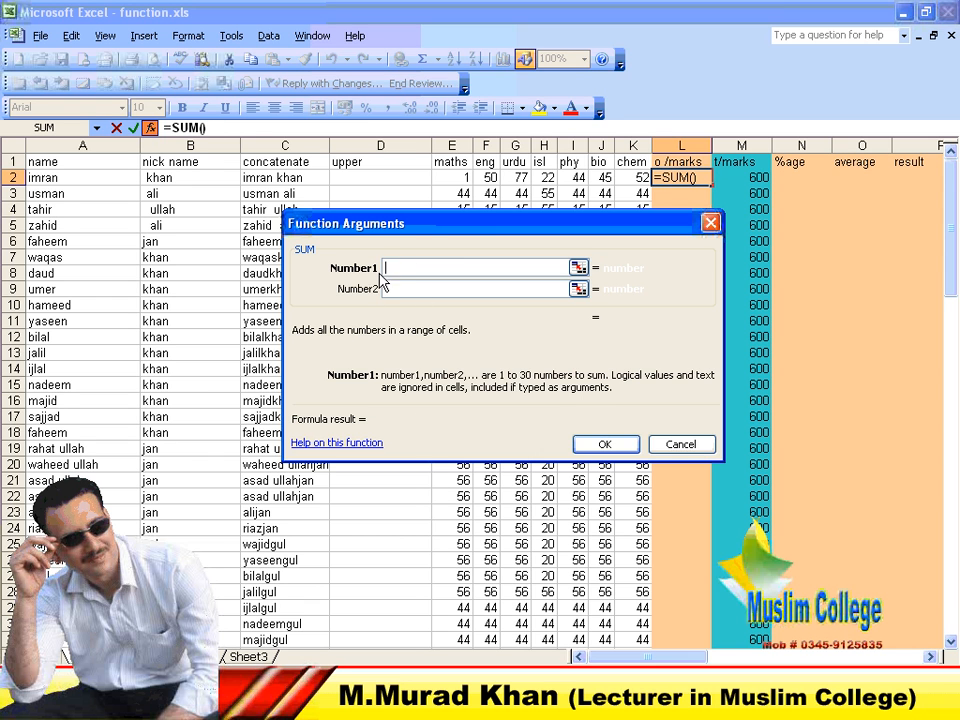
pyautogui.click(453, 180)
# - Fill SUM's Number2 to Number5 arguments with the English, Urdu, Islamiat and physics marks in F2, G2, H2 and I2
pyautogui.click(425, 287)
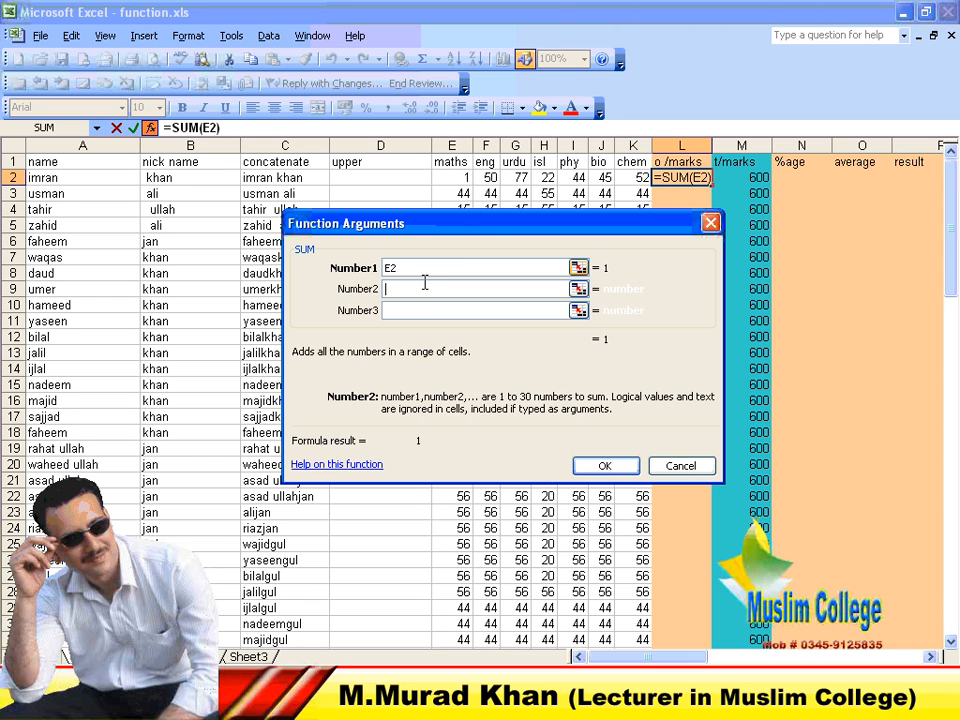
pyautogui.click(487, 180)
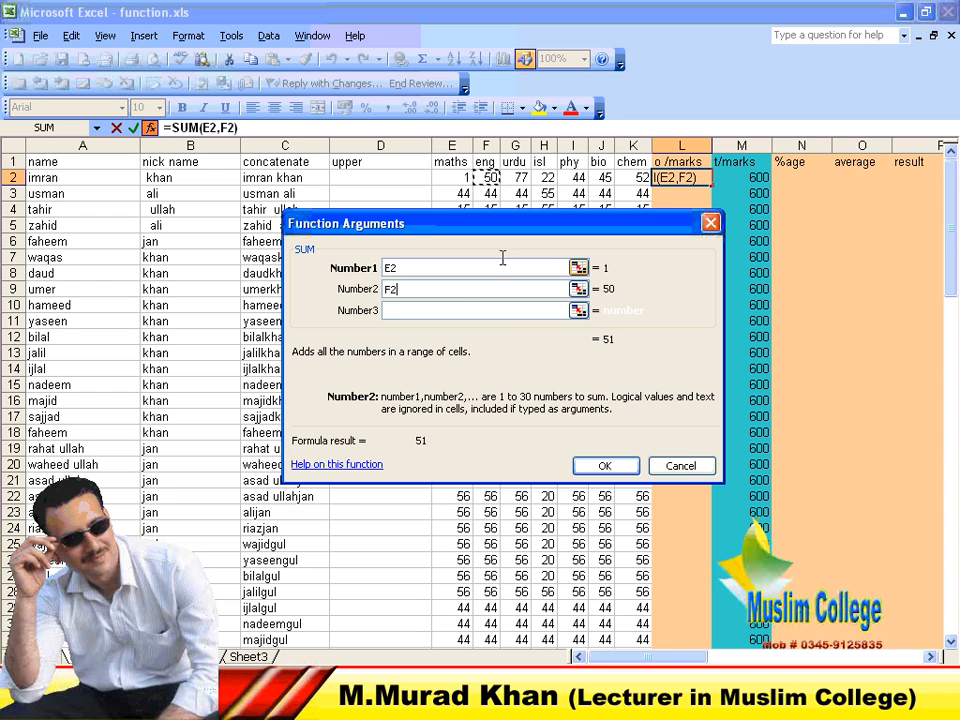
pyautogui.click(459, 310)
pyautogui.click(517, 178)
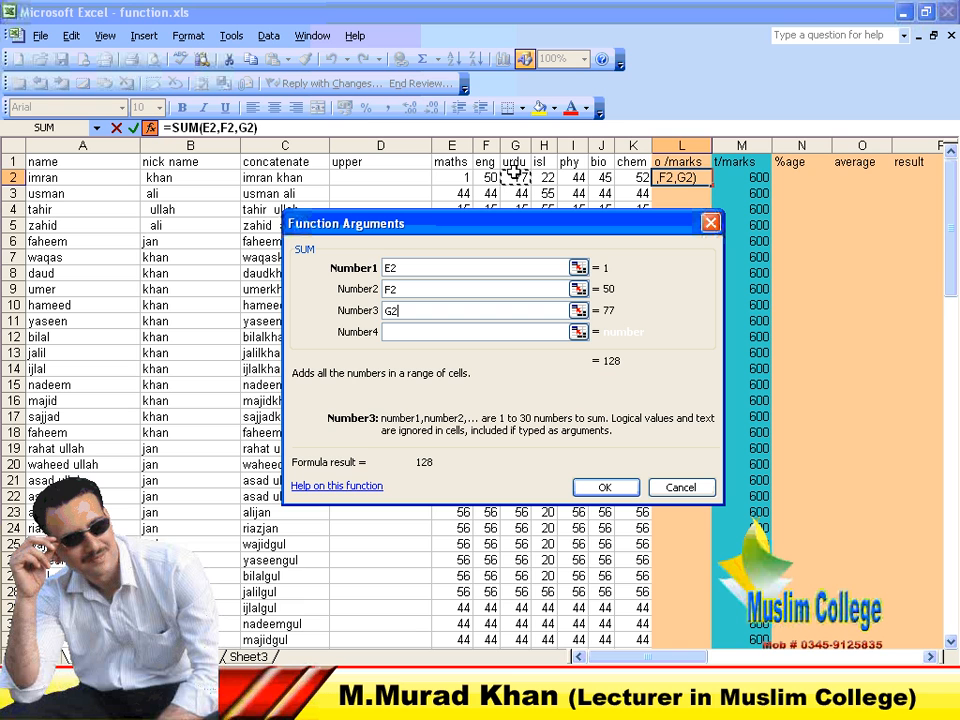
pyautogui.click(436, 331)
pyautogui.click(541, 178)
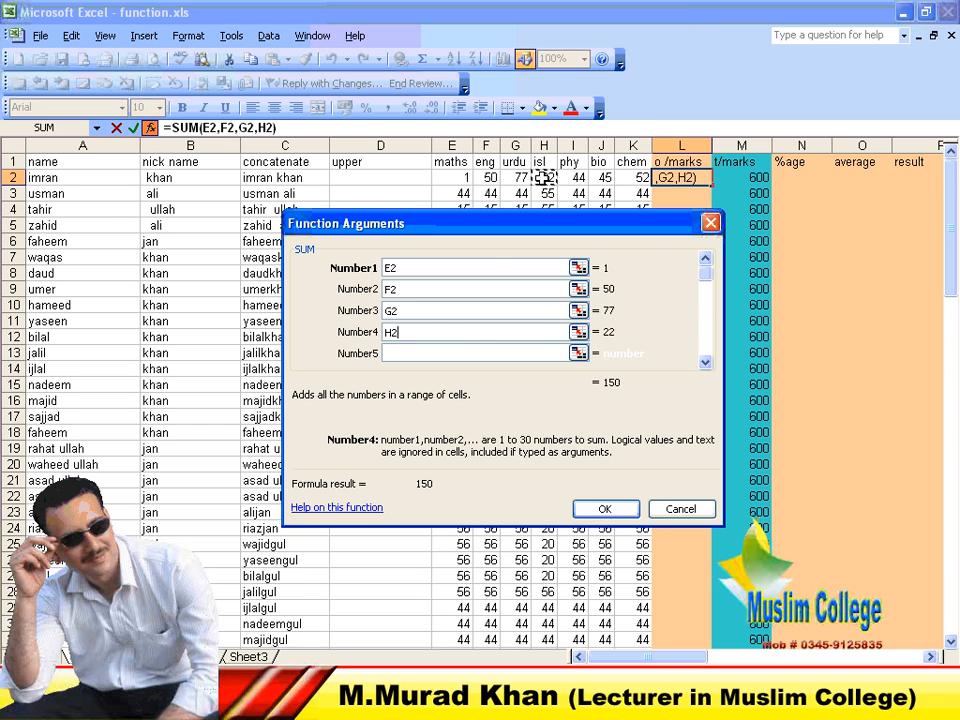
pyautogui.click(472, 353)
pyautogui.click(555, 177)
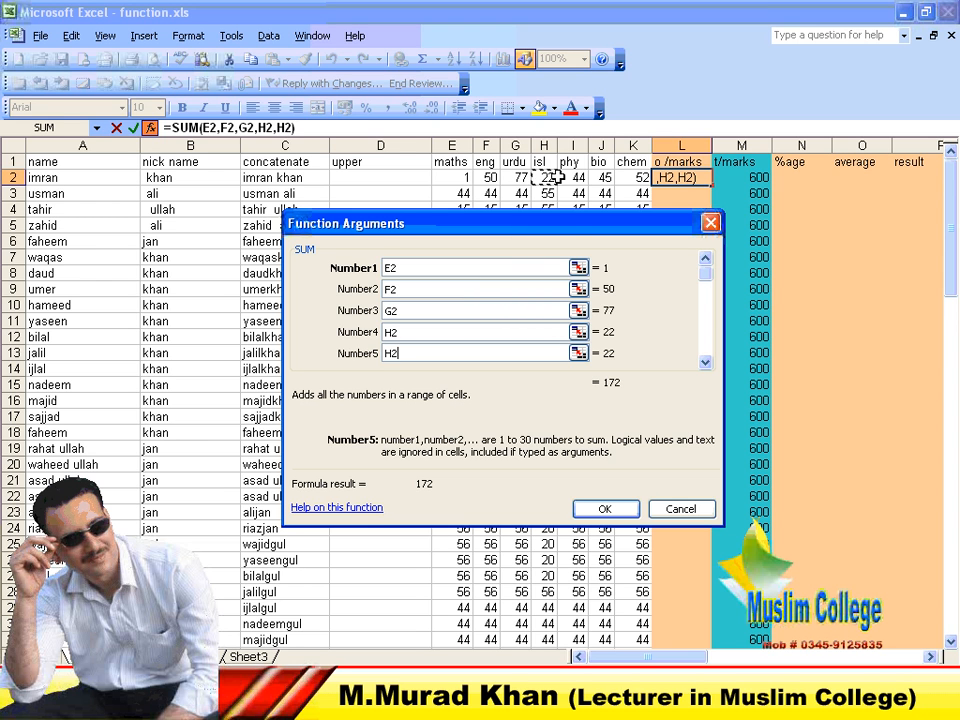
pyautogui.click(575, 178)
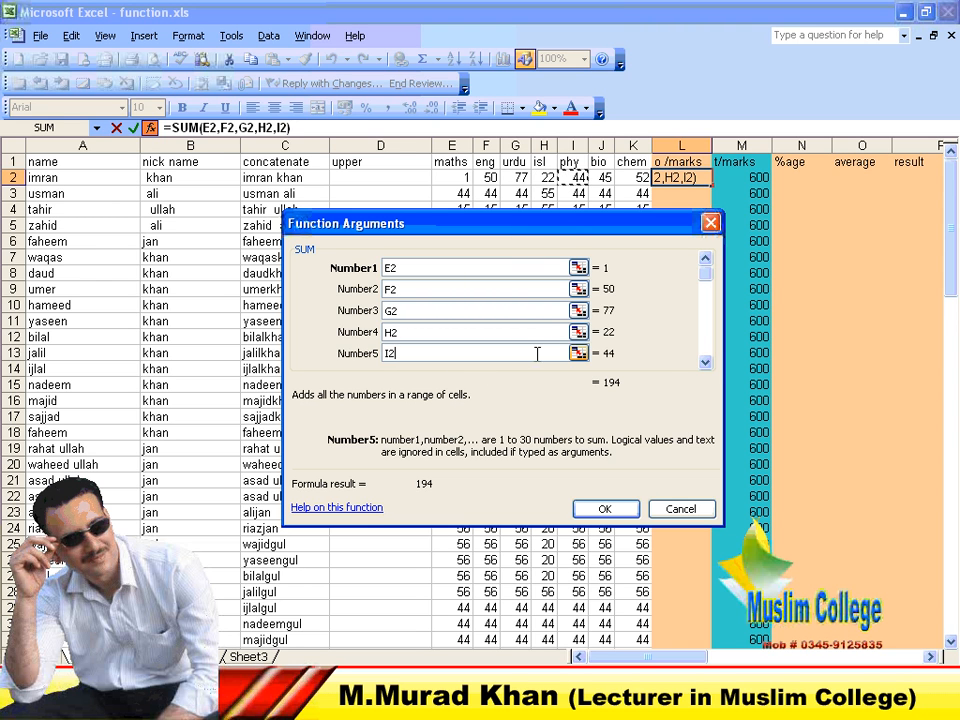
# - Add the biology mark J2 as Number6 and the chemistry mark K2 as Number7, and accept the SUM formula
pyautogui.click(705, 364)
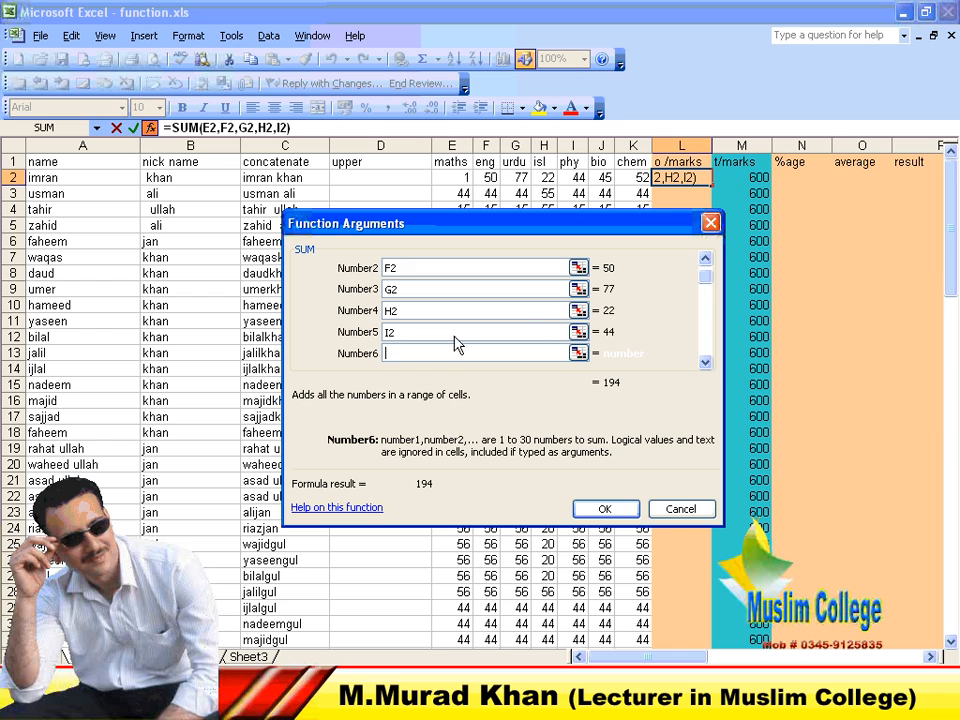
pyautogui.click(597, 177)
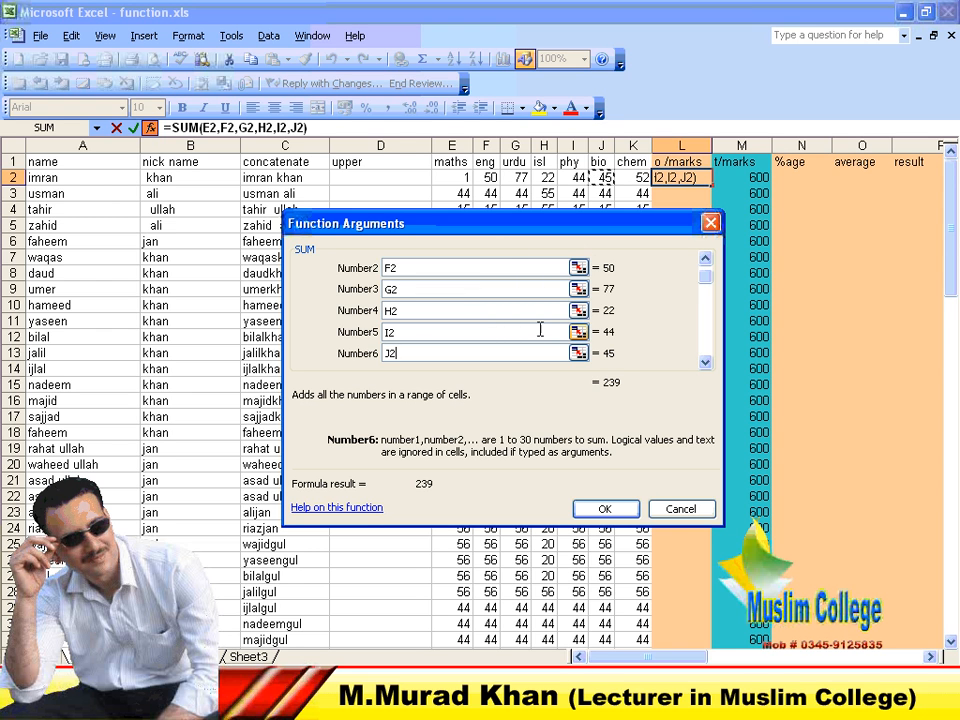
pyautogui.click(704, 364)
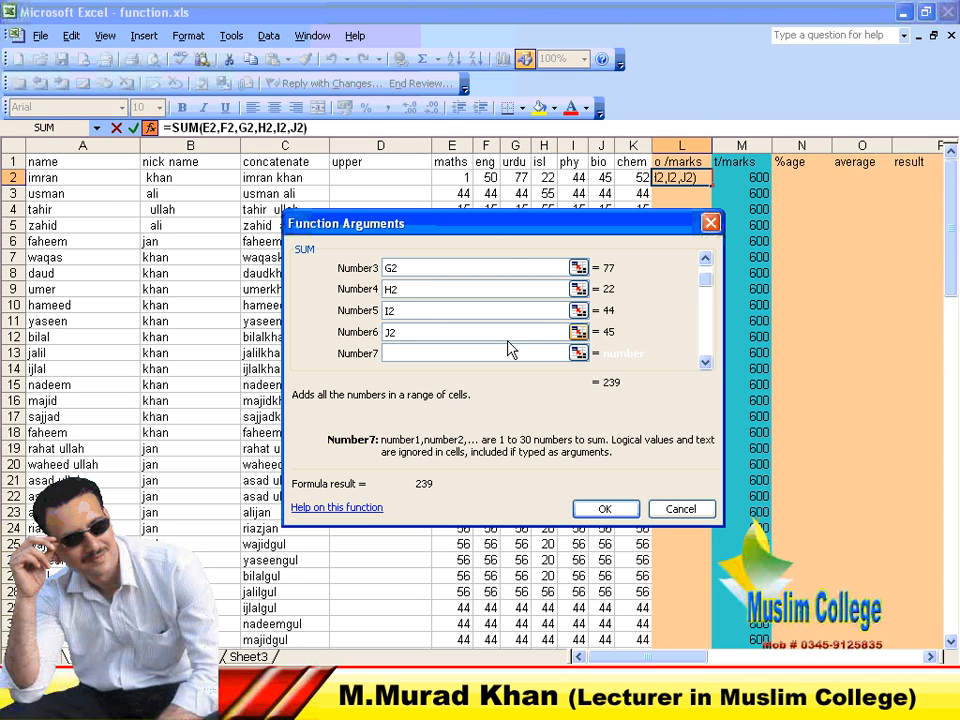
pyautogui.click(638, 177)
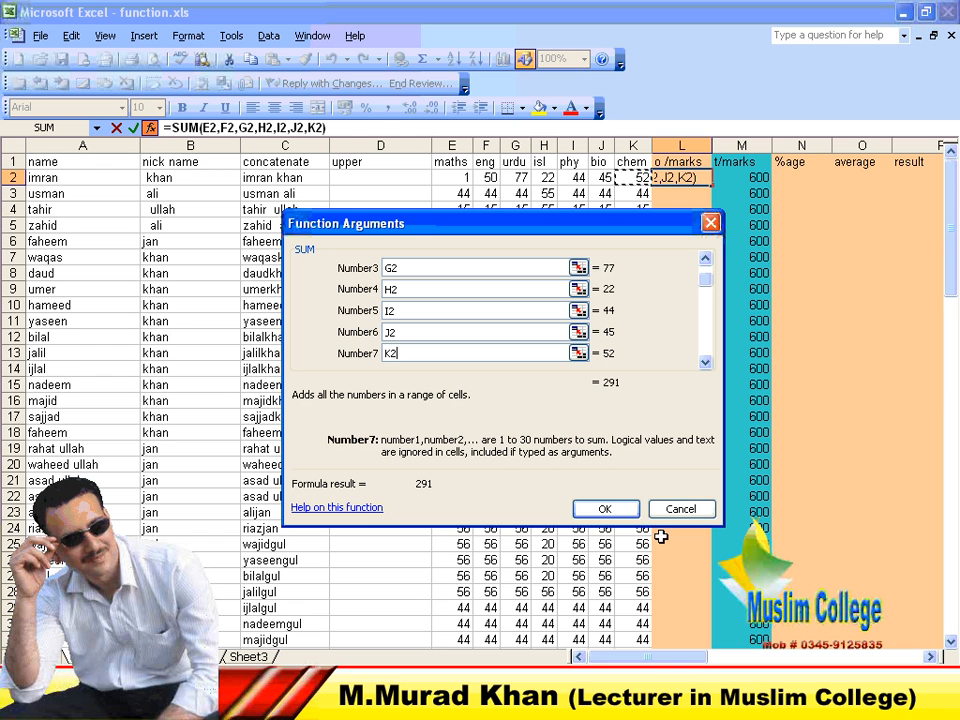
pyautogui.click(603, 512)
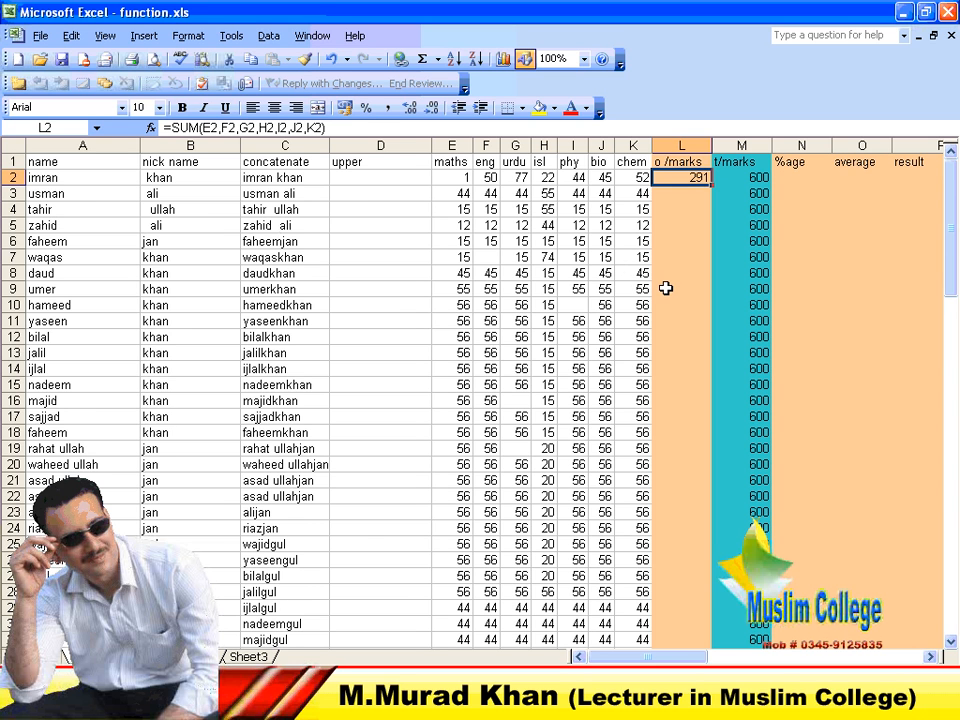
# - Review the SUM formula with separate cell arguments in L2 and clear the cell
pyautogui.doubleClick(673, 178)
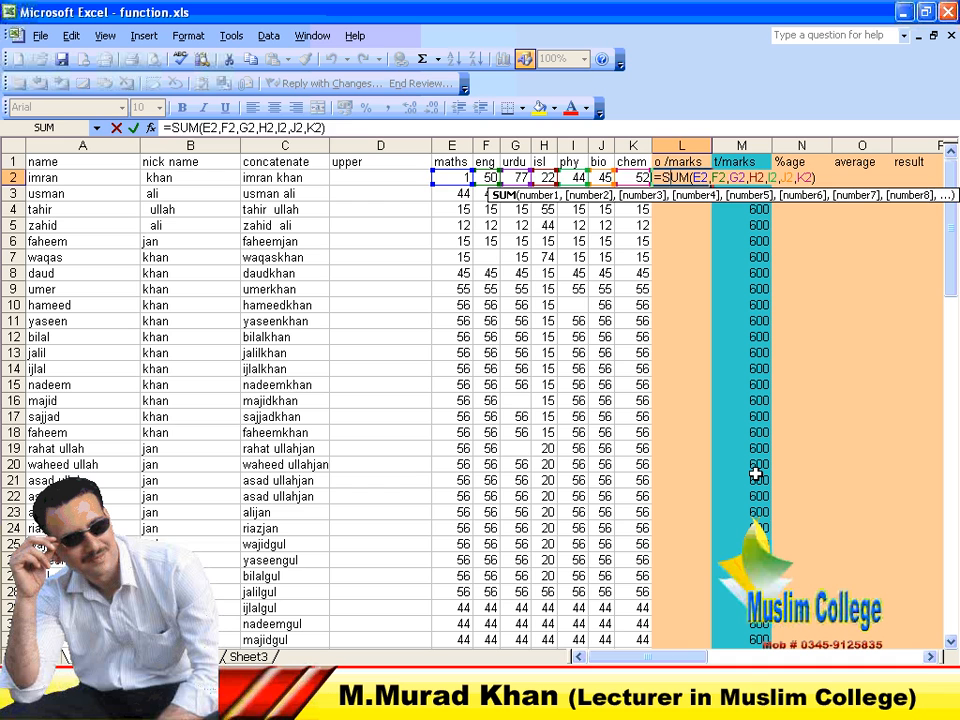
pyautogui.press('Return')
pyautogui.press('Up')
pyautogui.press('Delete')
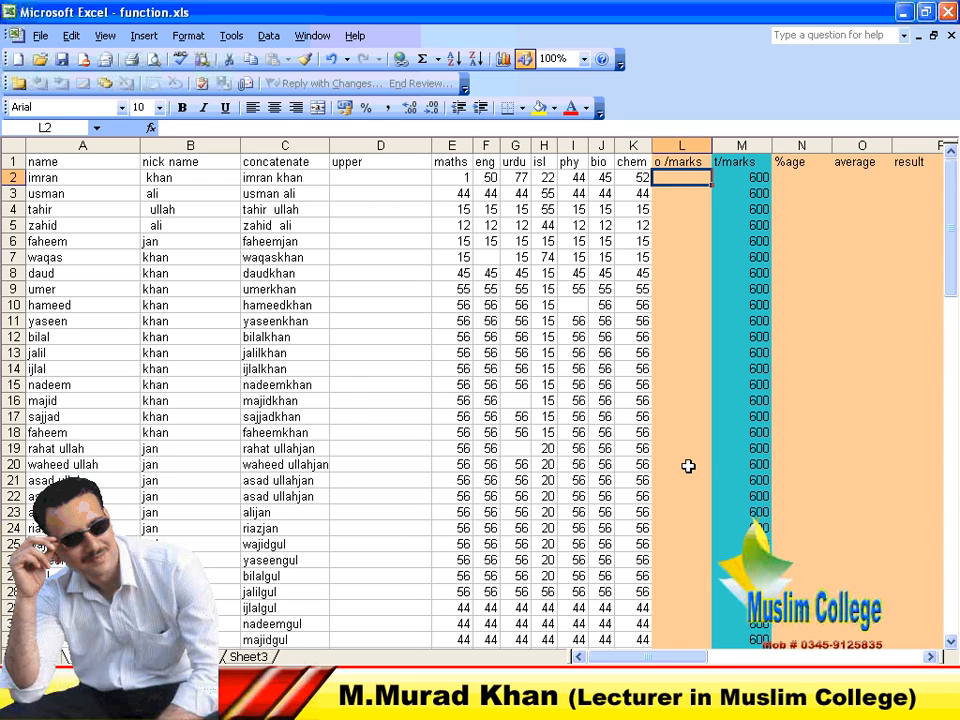
# - Start inserting a function in L2 and choose SUM from the Most Recently Used category
pyautogui.hotkey('shift', 'F3')
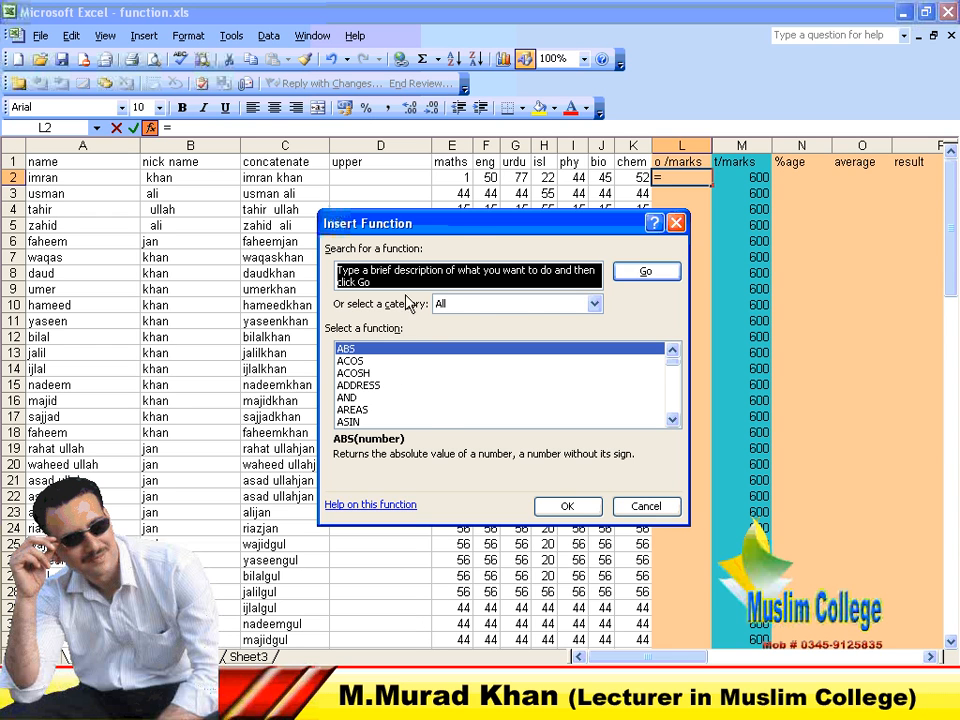
pyautogui.click(470, 304)
pyautogui.click(467, 317)
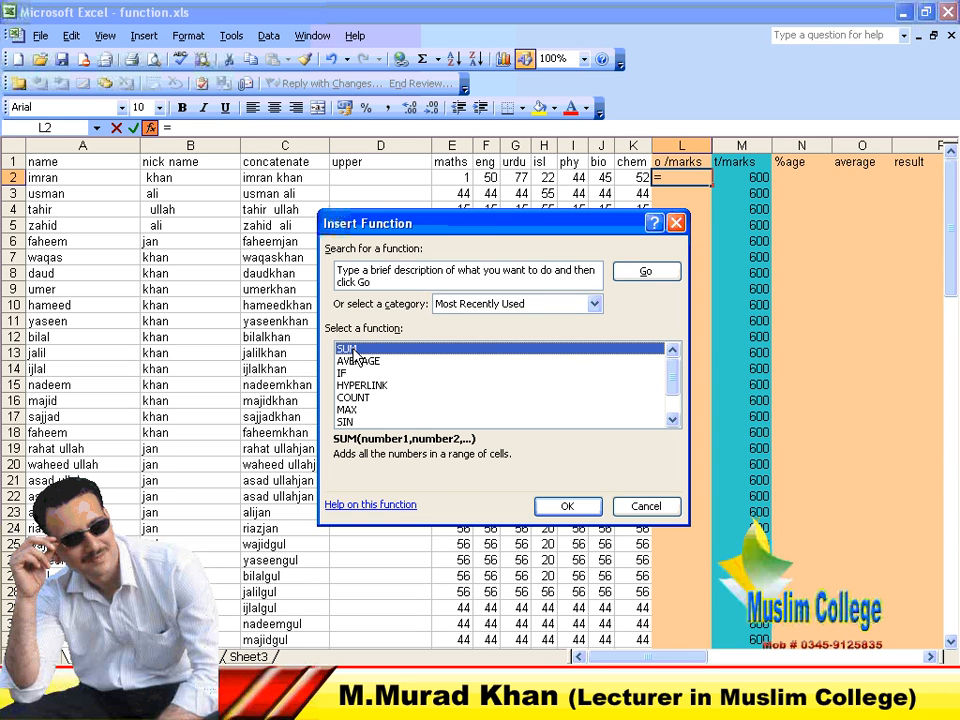
pyautogui.click(566, 506)
pyautogui.click(565, 510)
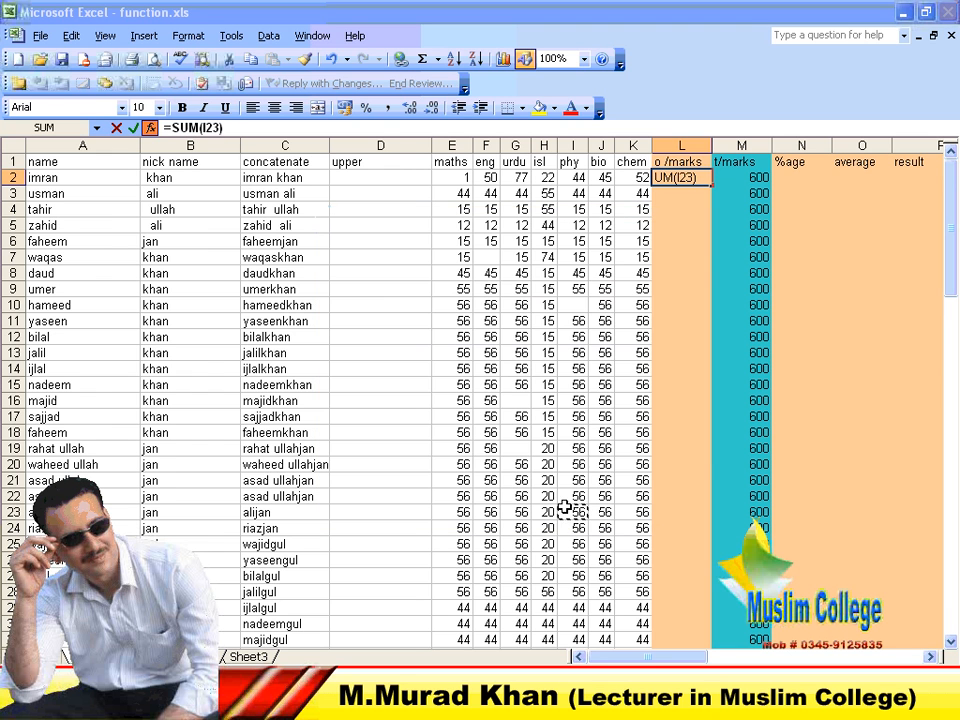
pyautogui.moveTo(565, 510); pyautogui.dragTo(547, 480)
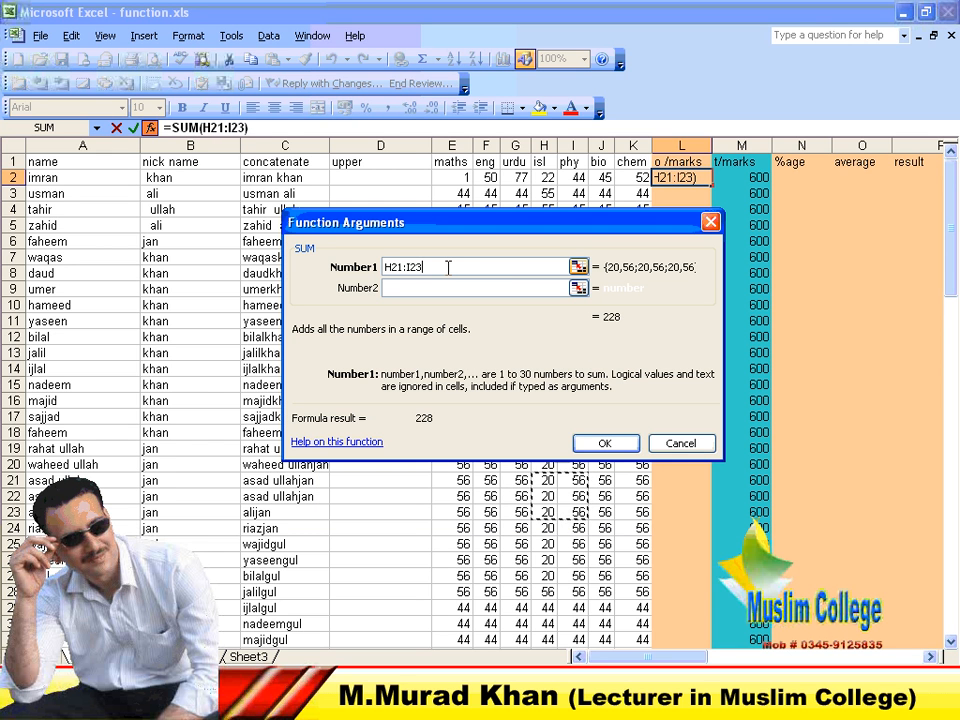
# - Replace SUM's Number1 argument with the range E2:K2 covering the first student's marks and accept the formula
pyautogui.press('BackSpace')
pyautogui.press('BackSpace')
pyautogui.press('BackSpace')
pyautogui.press('BackSpace')
pyautogui.press('BackSpace')
pyautogui.press('BackSpace')
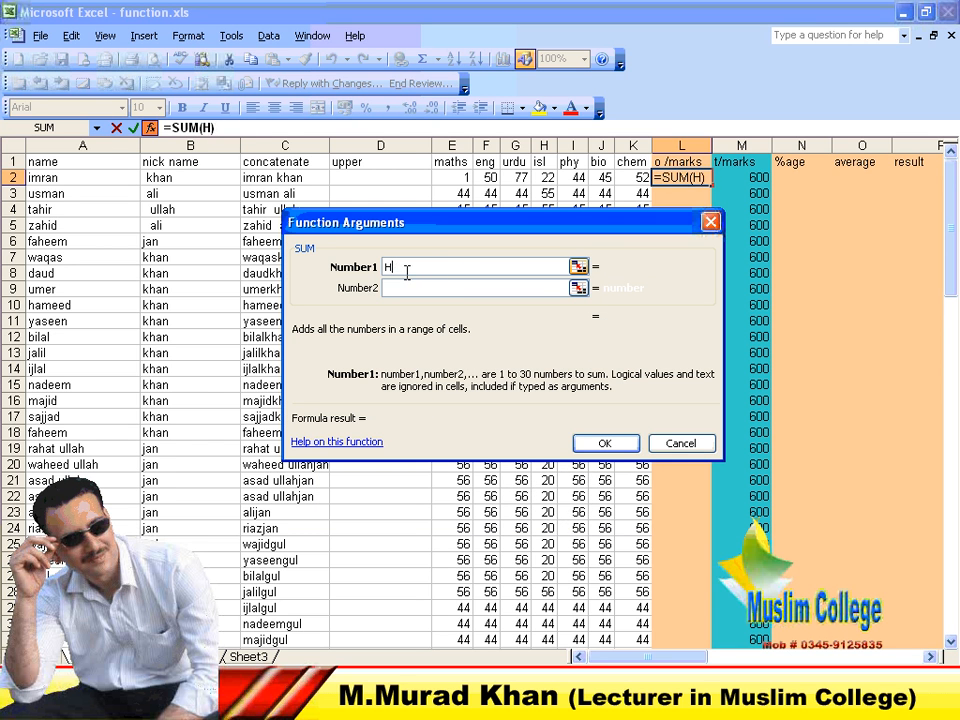
pyautogui.press('BackSpace')
pyautogui.moveTo(457, 176); pyautogui.dragTo(630, 176)
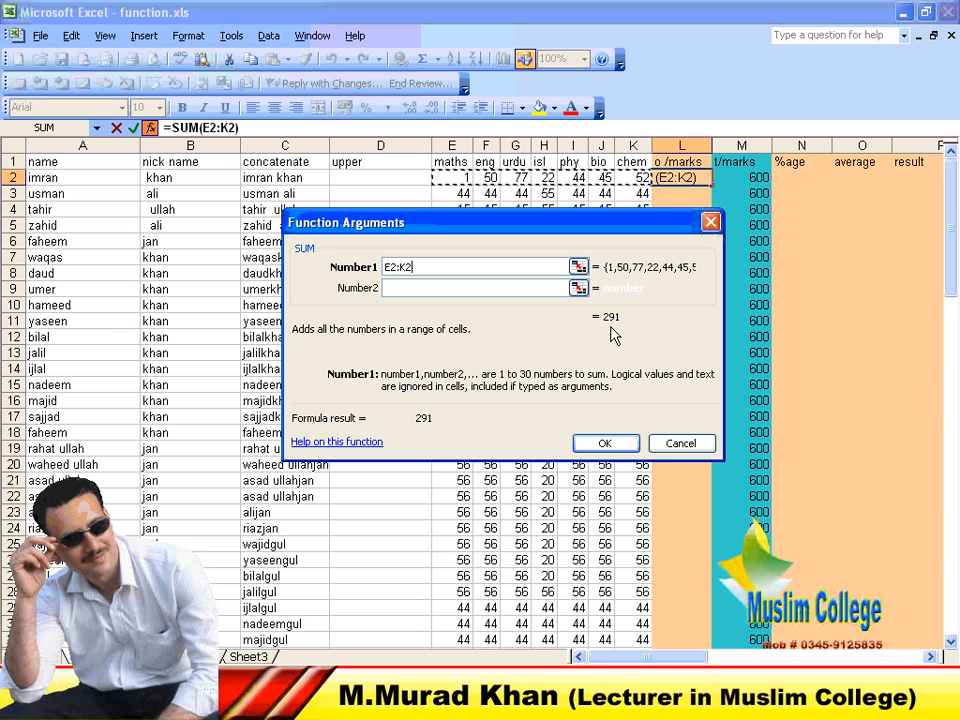
pyautogui.click(604, 443)
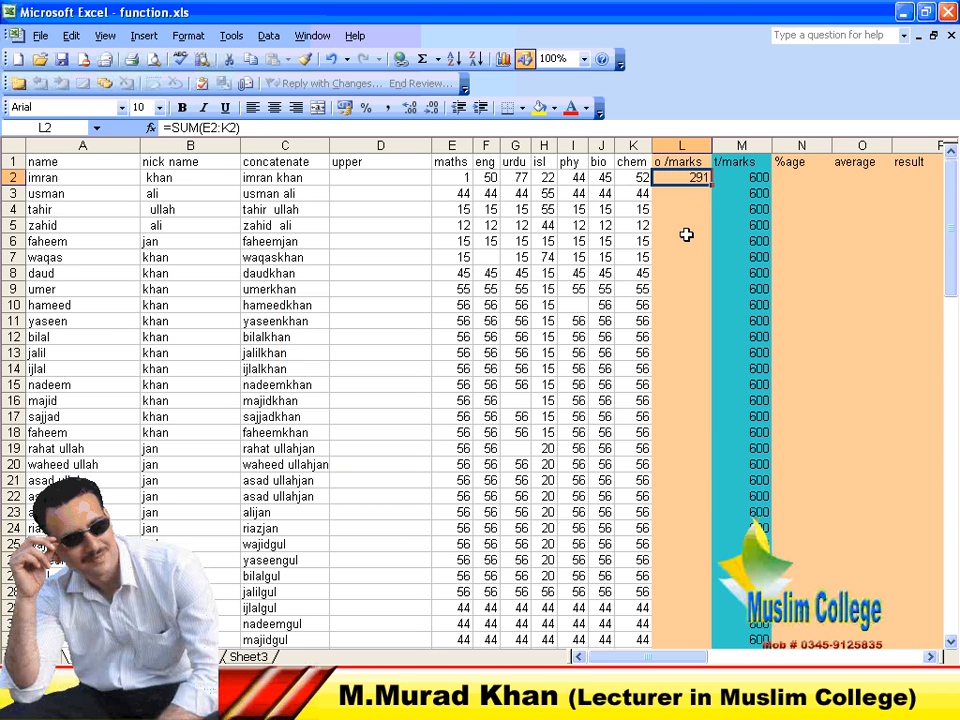
# - Examine the range-based SUM formula in L2 and leave the cell without changing it
pyautogui.click(686, 234)
pyautogui.click(692, 176)
pyautogui.doubleClick(695, 178)
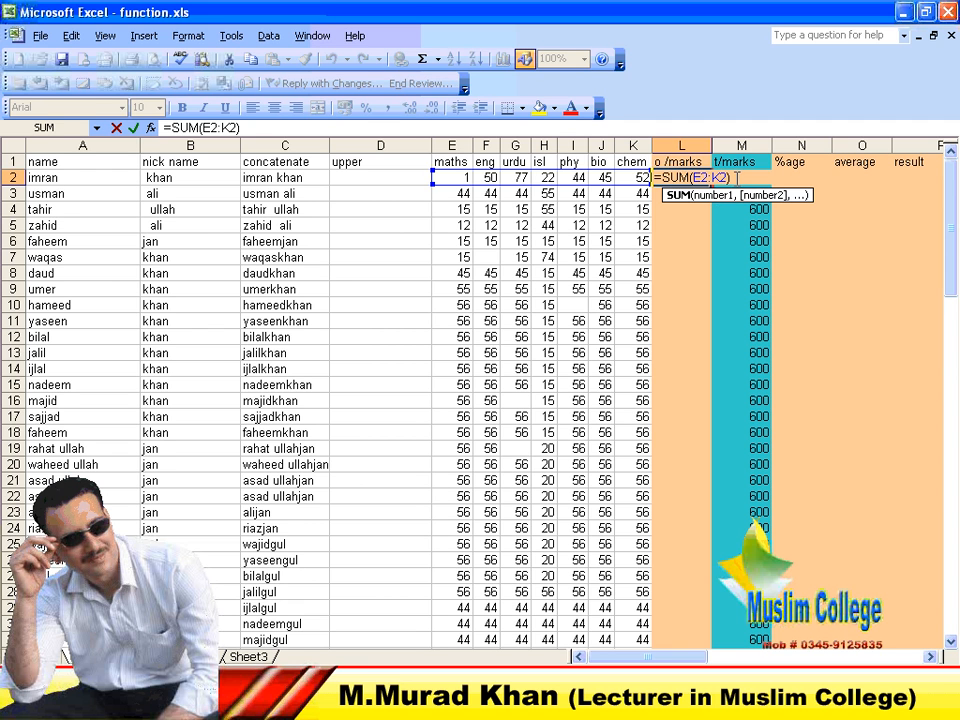
pyautogui.press('Return')
pyautogui.press('Up')
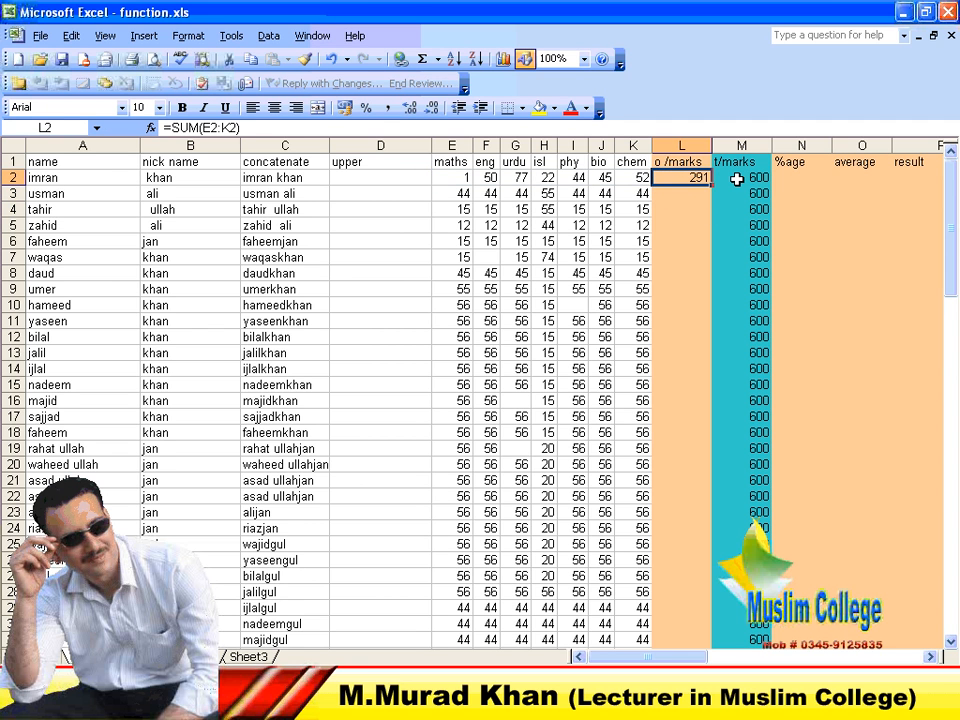
# - Erase the whole SUM formula from L2 while editing the cell, leaving it empty
pyautogui.press('F2')
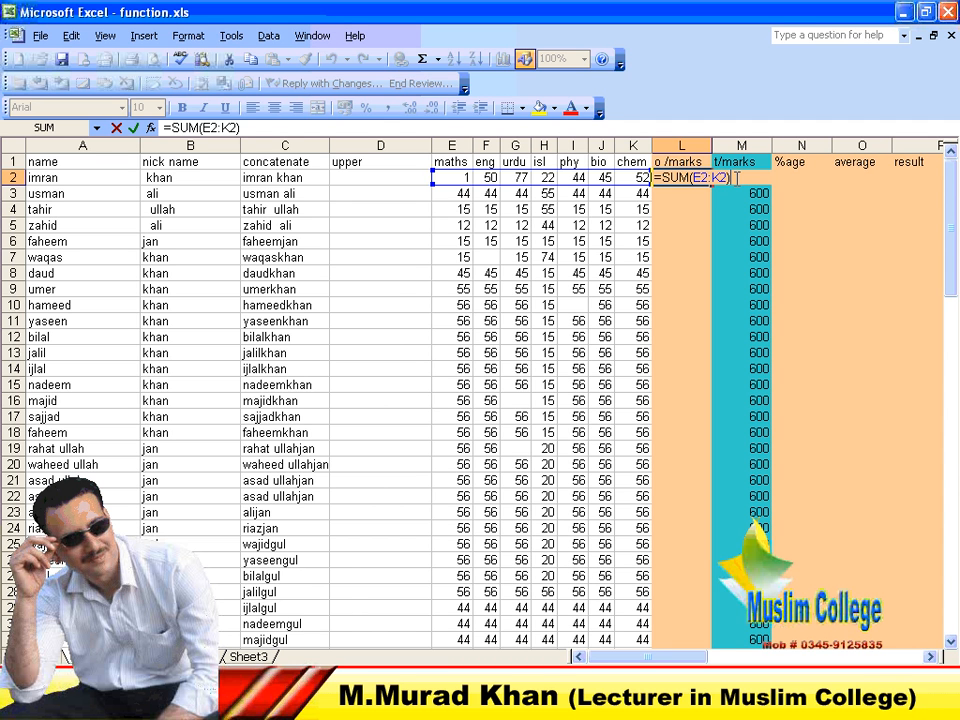
pyautogui.press('BackSpace')
pyautogui.press('BackSpace')
pyautogui.press('BackSpace')
pyautogui.press('BackSpace')
pyautogui.press('BackSpace')
pyautogui.press('BackSpace')
pyautogui.press('BackSpace')
pyautogui.press('BackSpace')
pyautogui.press('BackSpace')
pyautogui.press('BackSpace')
pyautogui.press('BackSpace')
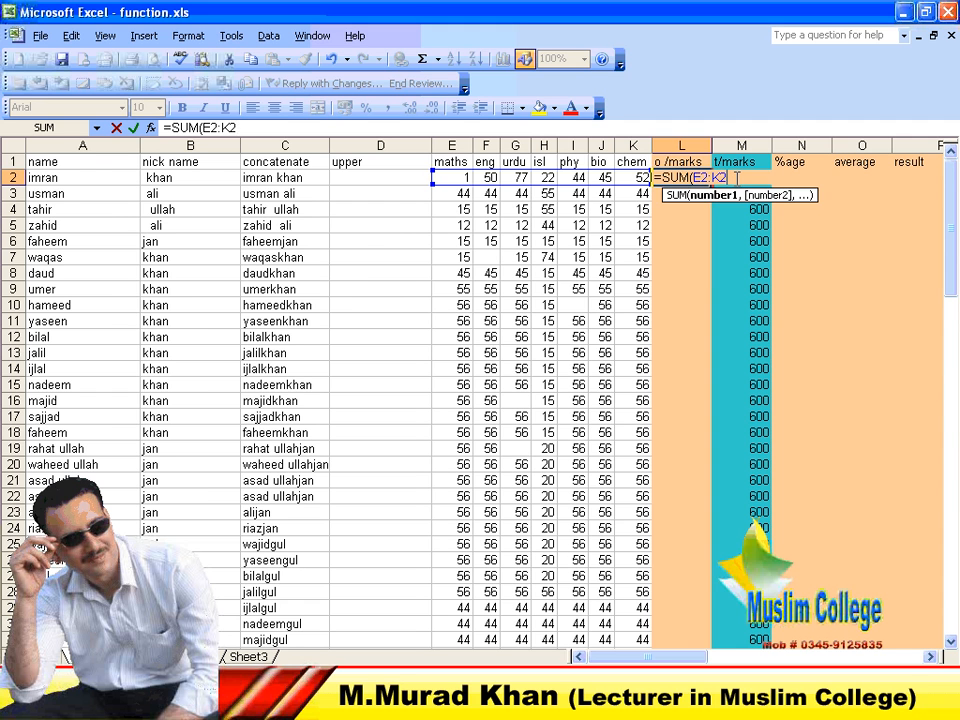
pyautogui.press('Return')
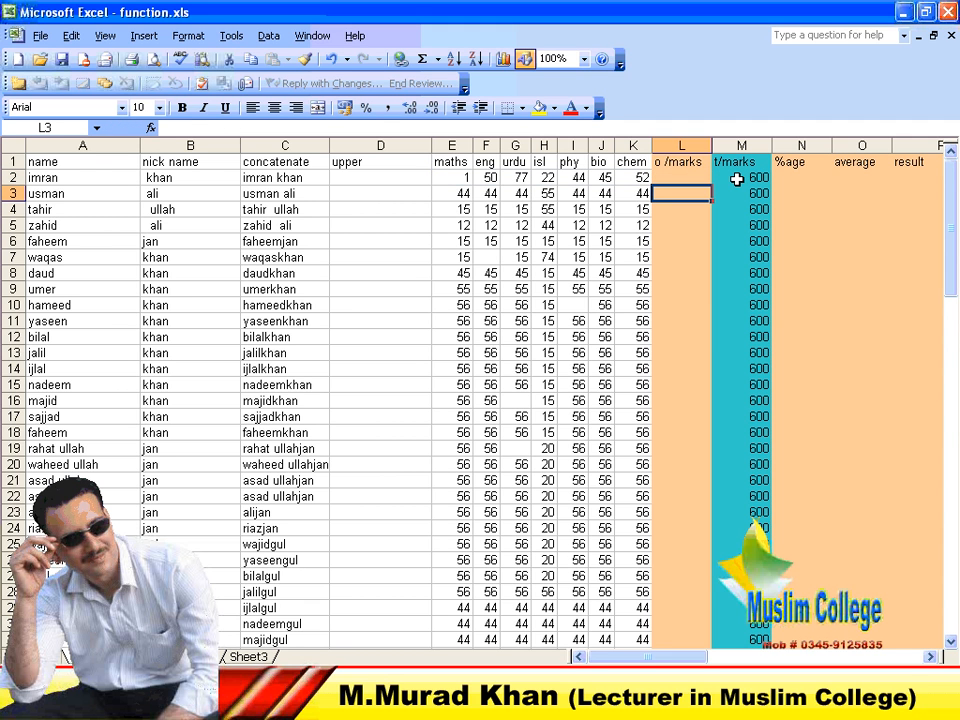
# - Enter =sum(E2:K28) in L2 to total a multi-row block of marks, and clear the cell again
pyautogui.click(682, 177)
pyautogui.write('=')
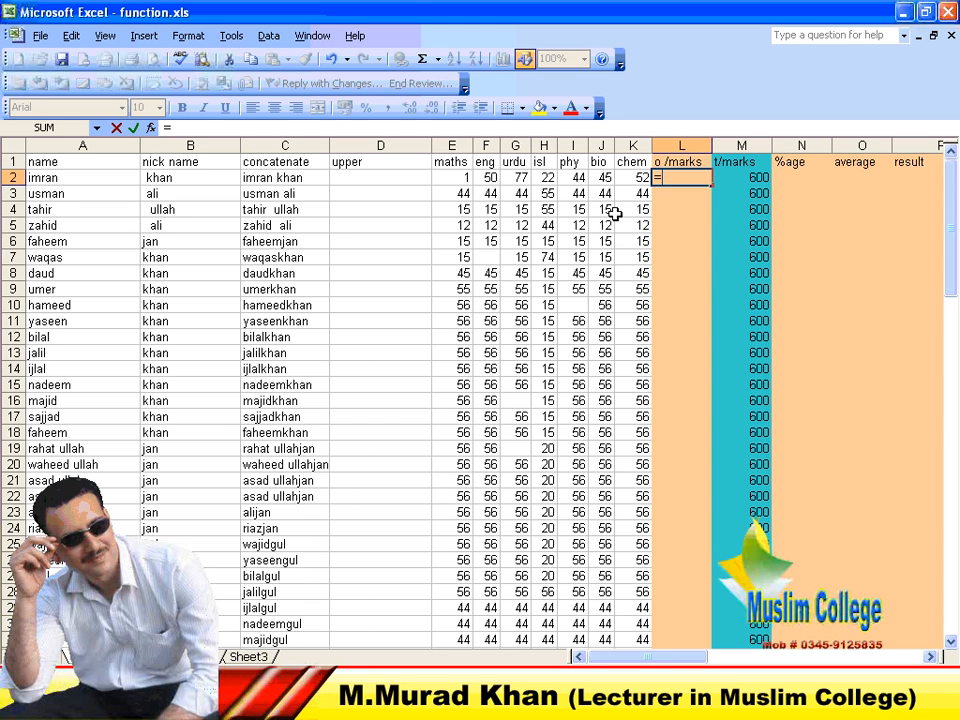
pyautogui.write('sum(')
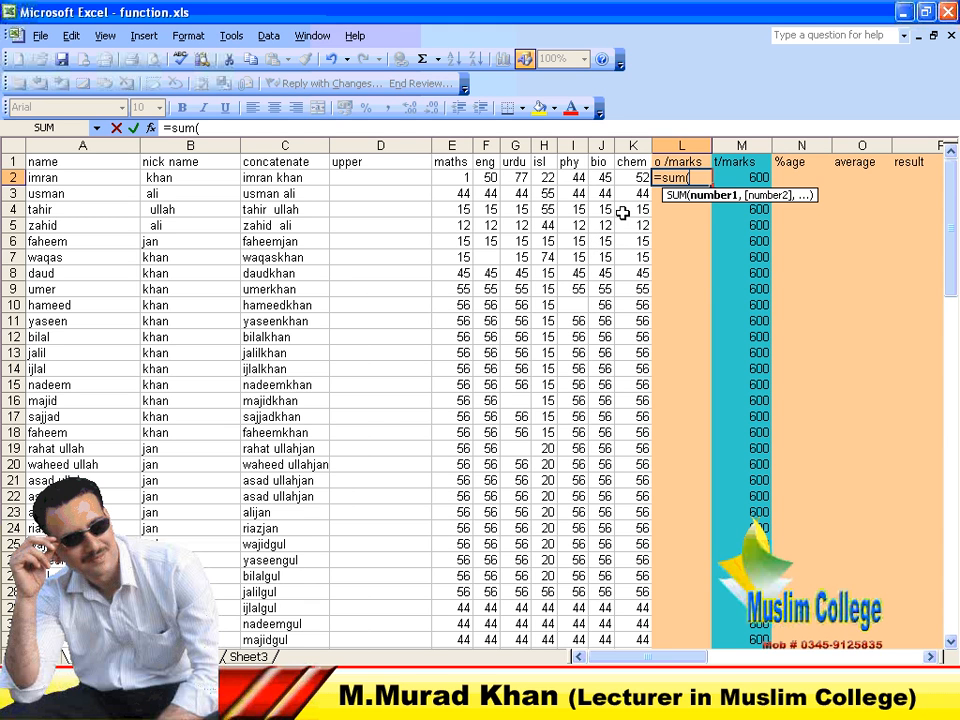
pyautogui.moveTo(437, 178); pyautogui.dragTo(631, 591)
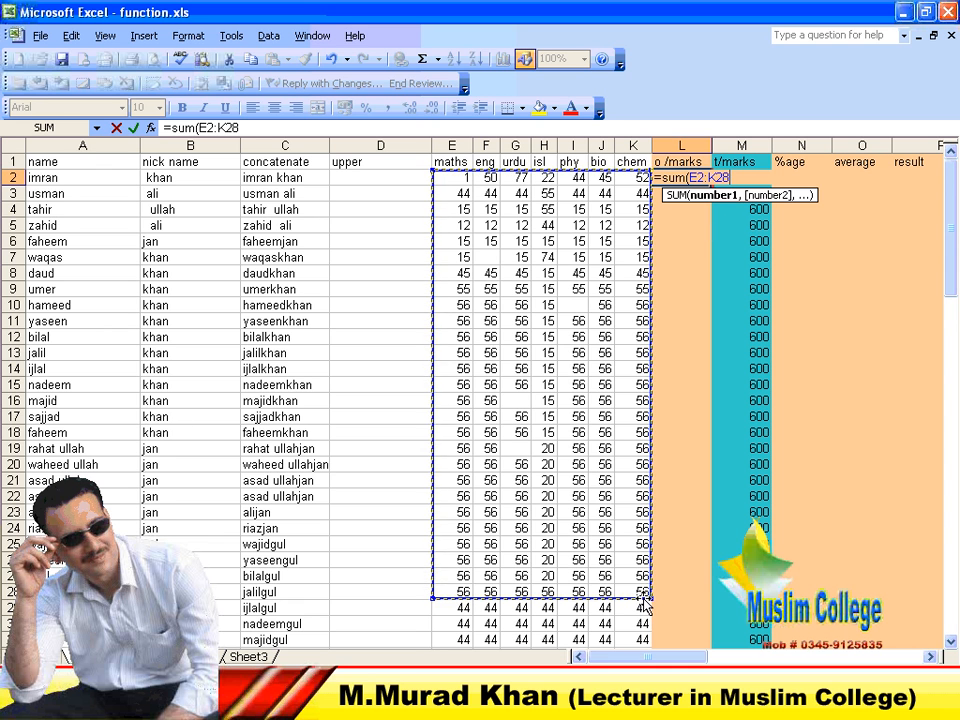
pyautogui.write(')')
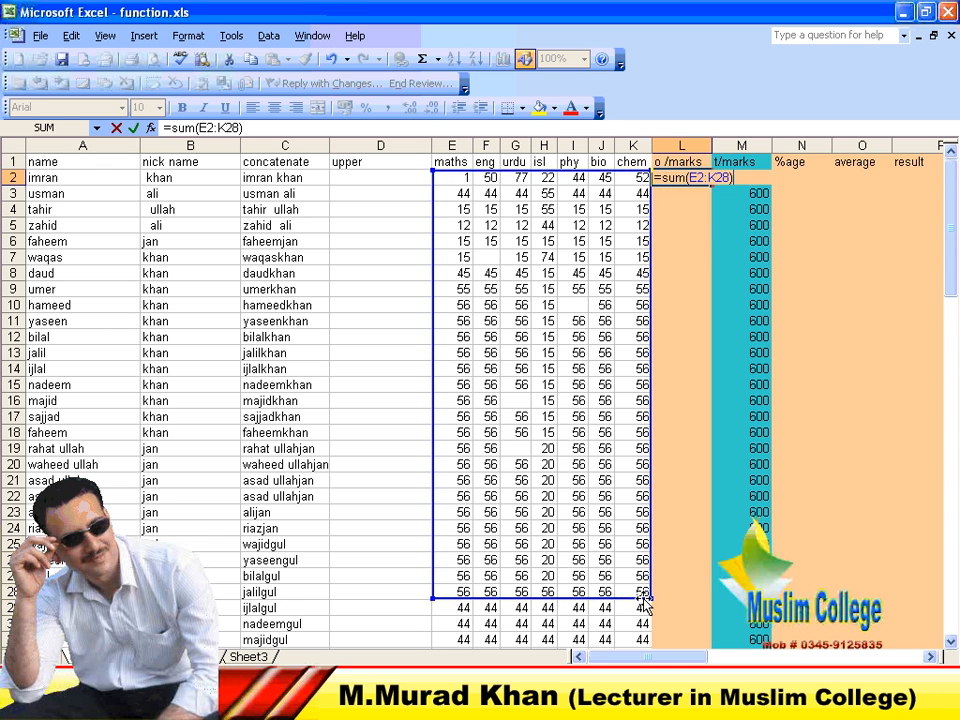
pyautogui.press('Return')
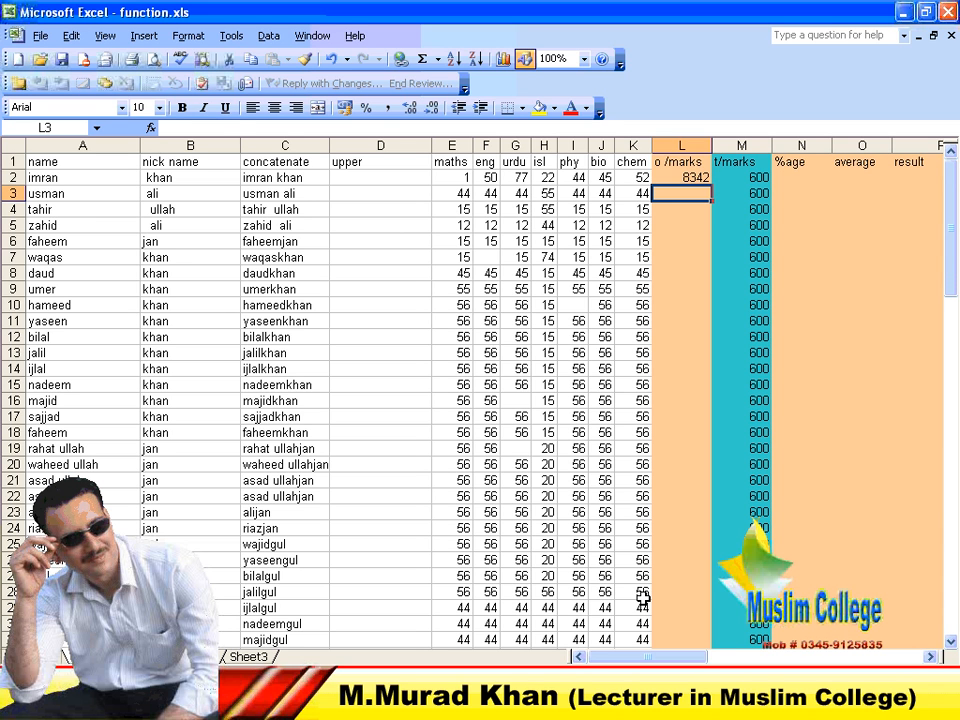
pyautogui.press('Up')
pyautogui.press('Delete')
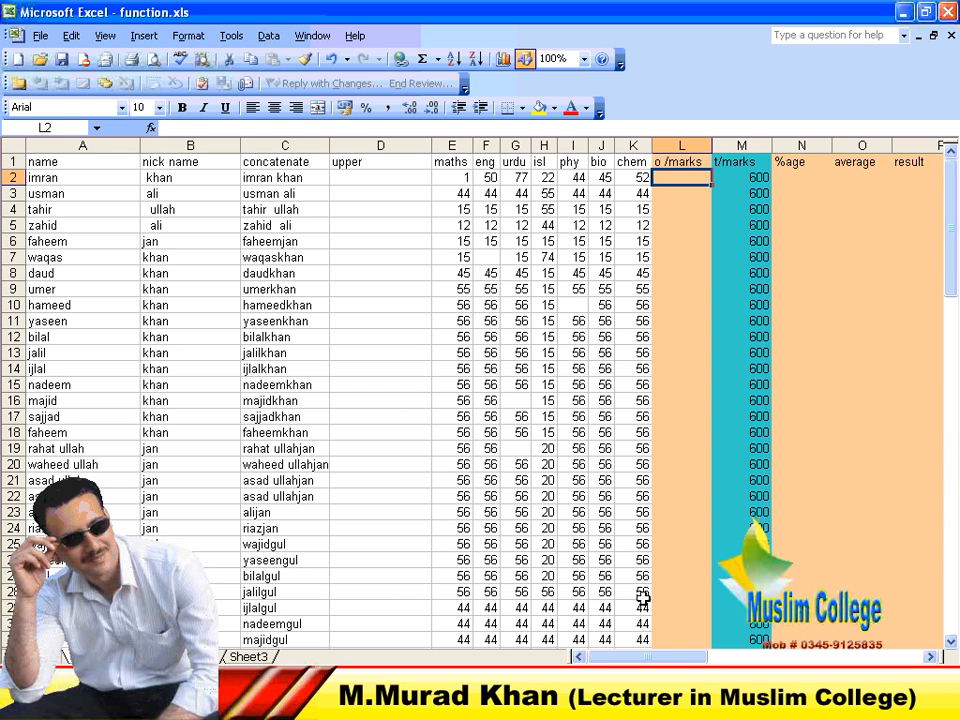
# - Total E2:K2 in L2 with AutoSum as a trial and undo the entry
pyautogui.click(424, 62)
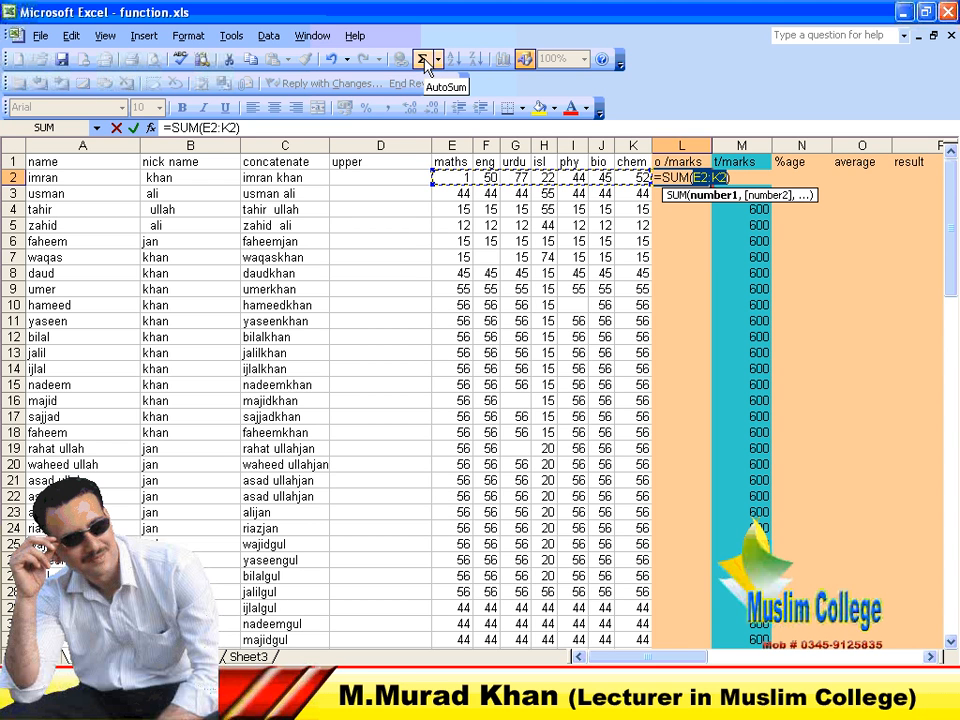
pyautogui.press('Return')
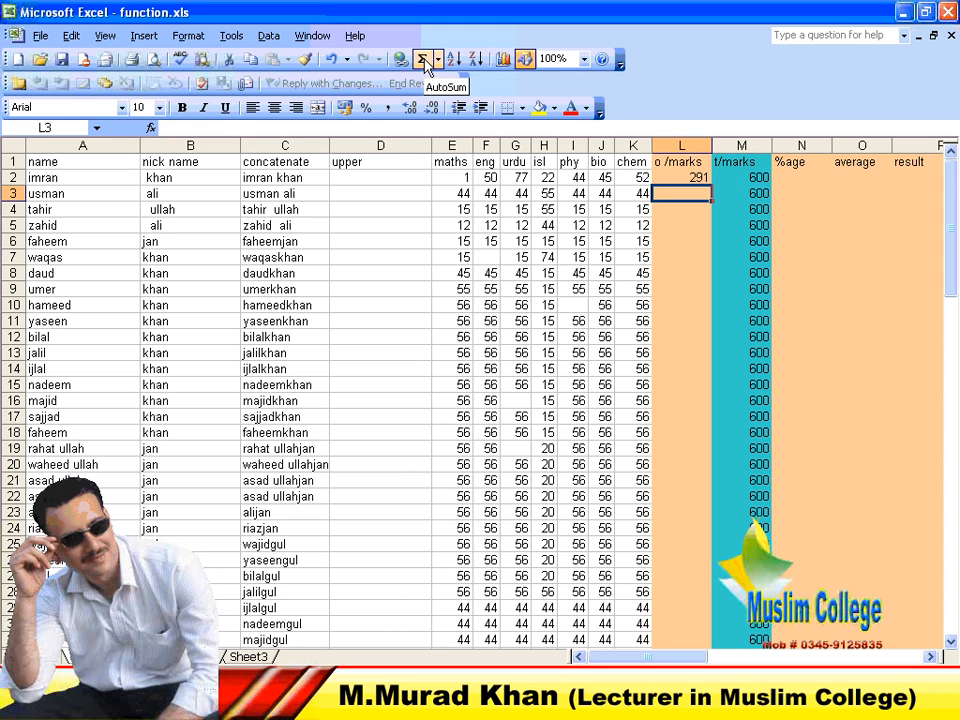
pyautogui.hotkey('ctrl', 'z')
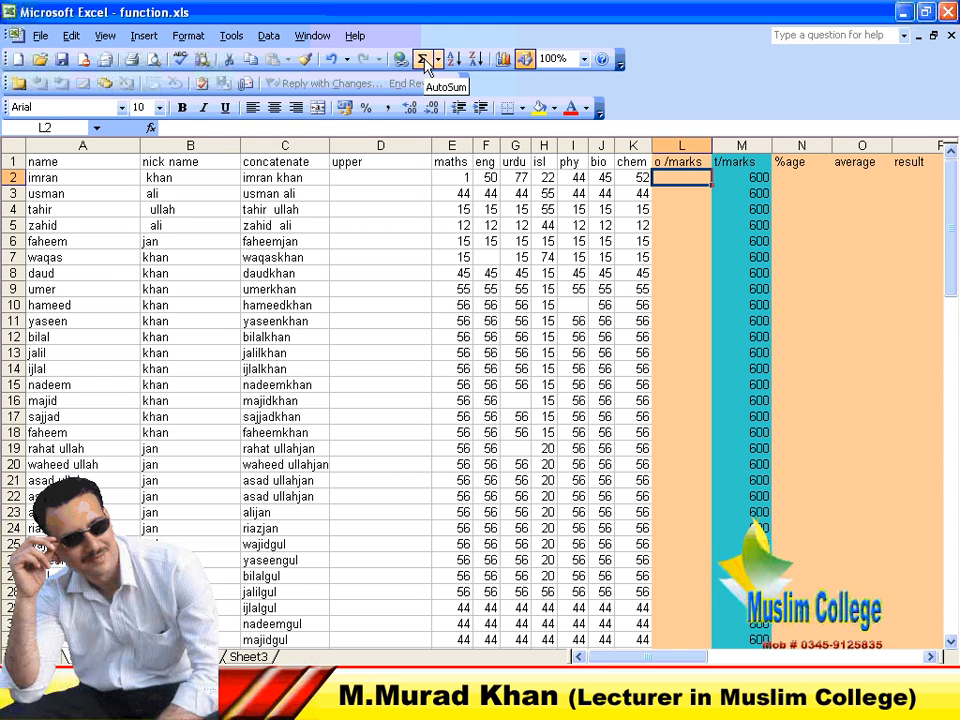
# - Insert the AutoSum total of the first student's marks, E2:K2, in L2
pyautogui.click(423, 60)
pyautogui.press('Return')
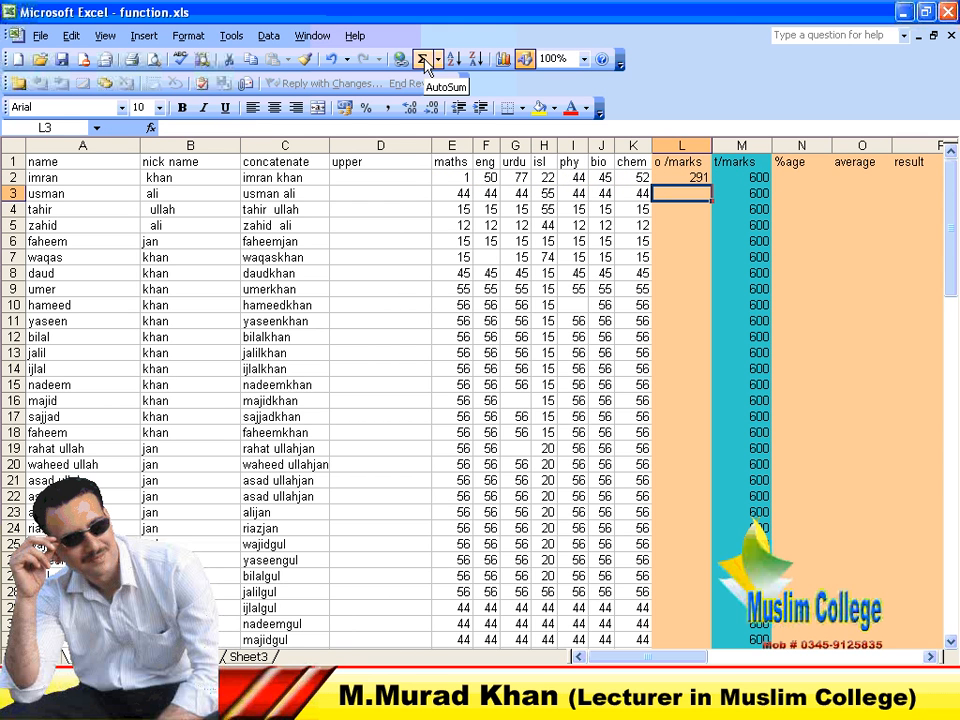
# - Undo the AutoSum total of the first student's marks in L2
pyautogui.hotkey('ctrl', 'z')
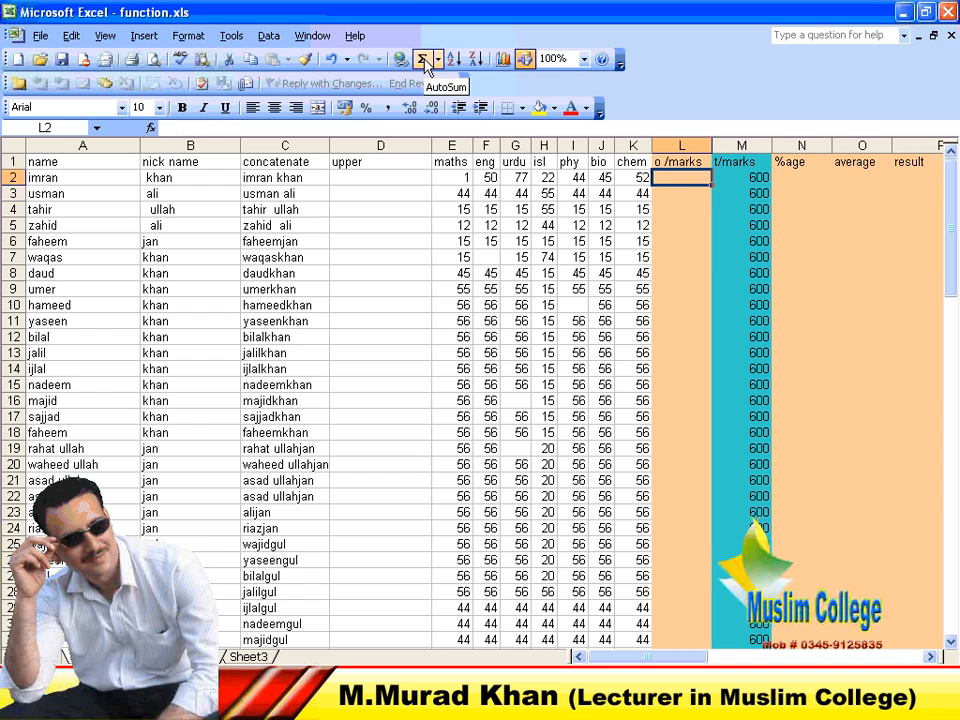
# - Total the chem marks K2:K50 in K51 with AutoSum as a trial, and clear the result
pyautogui.press('Left')
pyautogui.press('Down')
pyautogui.press('Down')
pyautogui.press('Down')
pyautogui.press('Down')
pyautogui.press('Down')
pyautogui.press('Down')
pyautogui.press('Down')
pyautogui.press('Down')
pyautogui.press('Down')
pyautogui.press('Down')
pyautogui.press('Down')
pyautogui.press('Down')
pyautogui.press('Down')
pyautogui.press('Down')
pyautogui.press('Down')
pyautogui.press('Down')
pyautogui.press('Down')
pyautogui.press('Down')
pyautogui.press('Down')
pyautogui.press('Down')
pyautogui.press('Down')
pyautogui.press('Down')
pyautogui.press('Down')
pyautogui.press('Down')
pyautogui.press('Down')
pyautogui.press('Down')
pyautogui.press('Down')
pyautogui.press('Down')
pyautogui.press('Down')
pyautogui.press('Down')
pyautogui.press('Down')
pyautogui.press('Down')
pyautogui.press('Down')
pyautogui.press('Down')
pyautogui.press('Down')
pyautogui.press('Down')
pyautogui.press('Down')
pyautogui.press('Down')
pyautogui.press('Down')
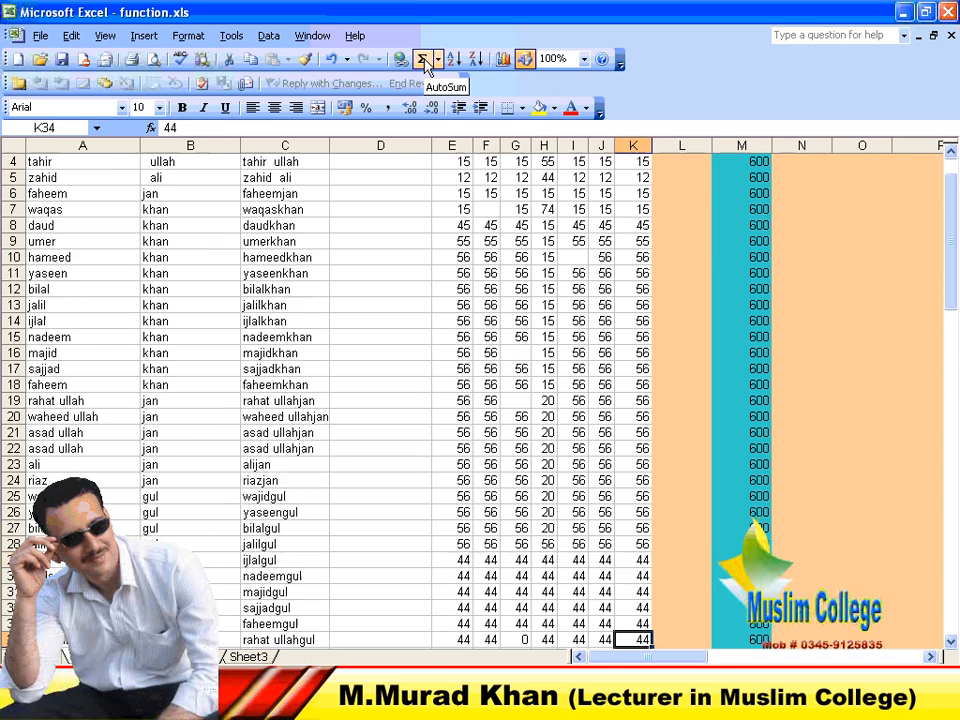
pyautogui.press('Up')
pyautogui.press('Up')
pyautogui.press('Up')
pyautogui.press('Up')
pyautogui.press('Up')
pyautogui.press('Up')
pyautogui.press('Up')
pyautogui.press('Up')
pyautogui.press('Up')
pyautogui.press('Up')
pyautogui.press('Up')
pyautogui.press('Up')
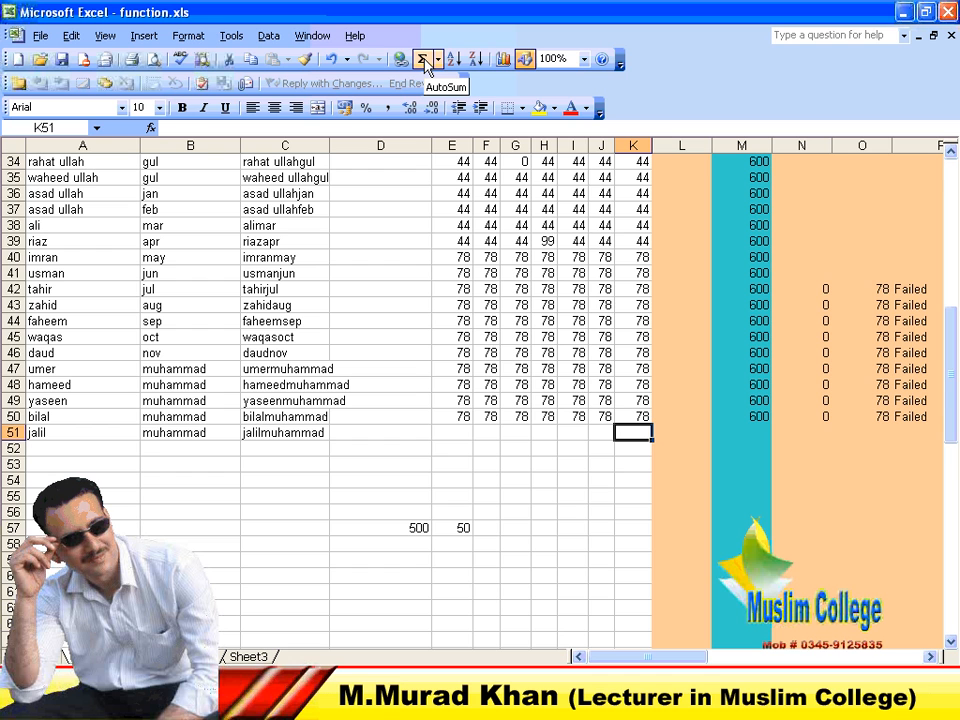
pyautogui.click(423, 60)
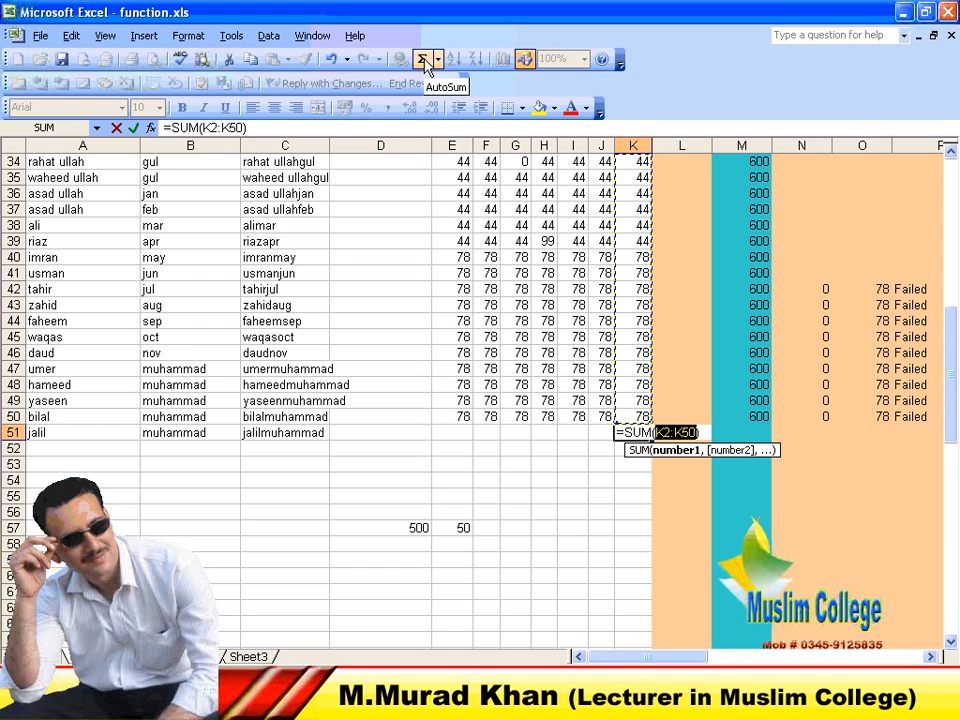
pyautogui.press('Return')
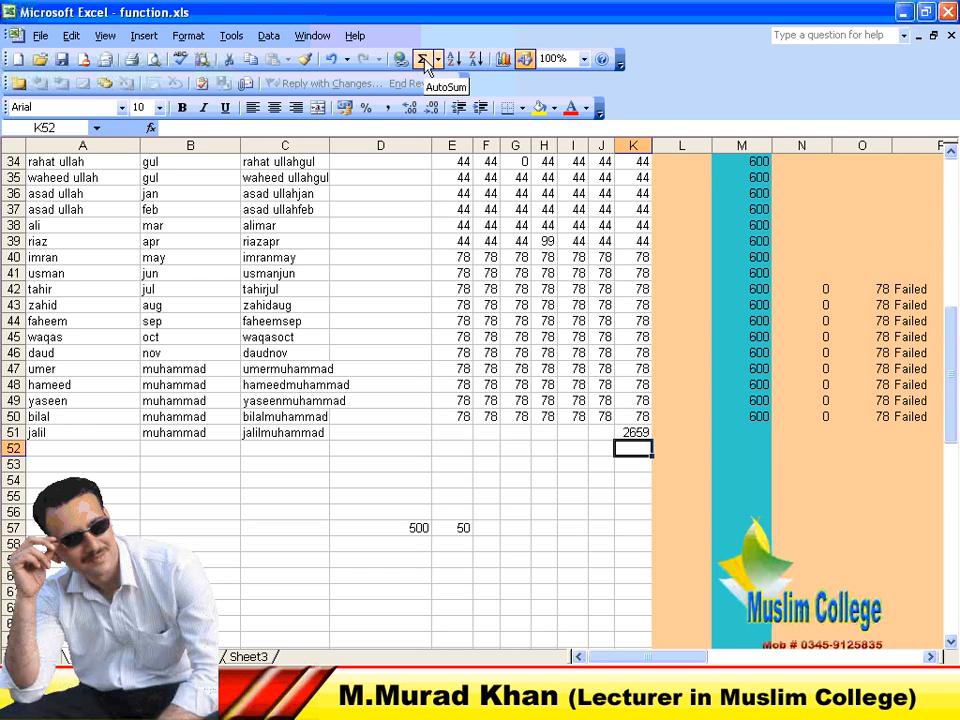
pyautogui.press('Up')
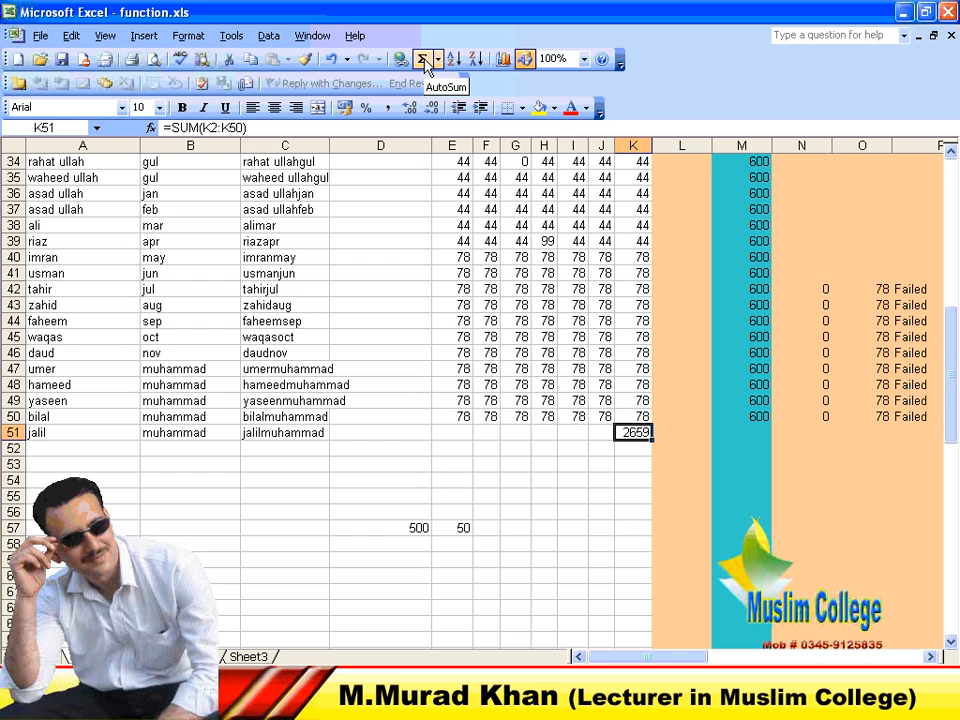
pyautogui.press('Delete')
# - For L2, examine AutoSum's function list and the Insert Function dialog opened from it, and cancel without inserting a function
pyautogui.press('Up')
pyautogui.press('Up')
pyautogui.press('Up')
pyautogui.press('Up')
pyautogui.press('Up')
pyautogui.press('Up')
pyautogui.press('Up')
pyautogui.press('Up')
pyautogui.press('Up')
pyautogui.press('Up')
pyautogui.press('Up')
pyautogui.press('Up')
pyautogui.press('Up')
pyautogui.press('Up')
pyautogui.press('Up')
pyautogui.press('Up')
pyautogui.press('Up')
pyautogui.press('Up')
pyautogui.press('Up')
pyautogui.press('Up')
pyautogui.press('Up')
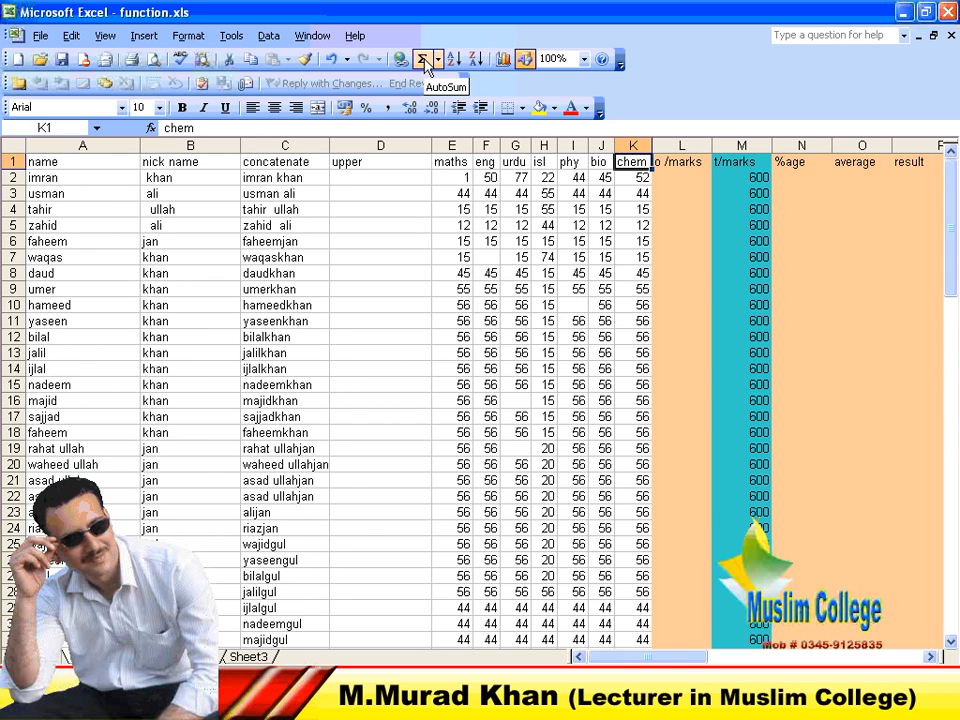
pyautogui.press('Right')
pyautogui.press('Down')
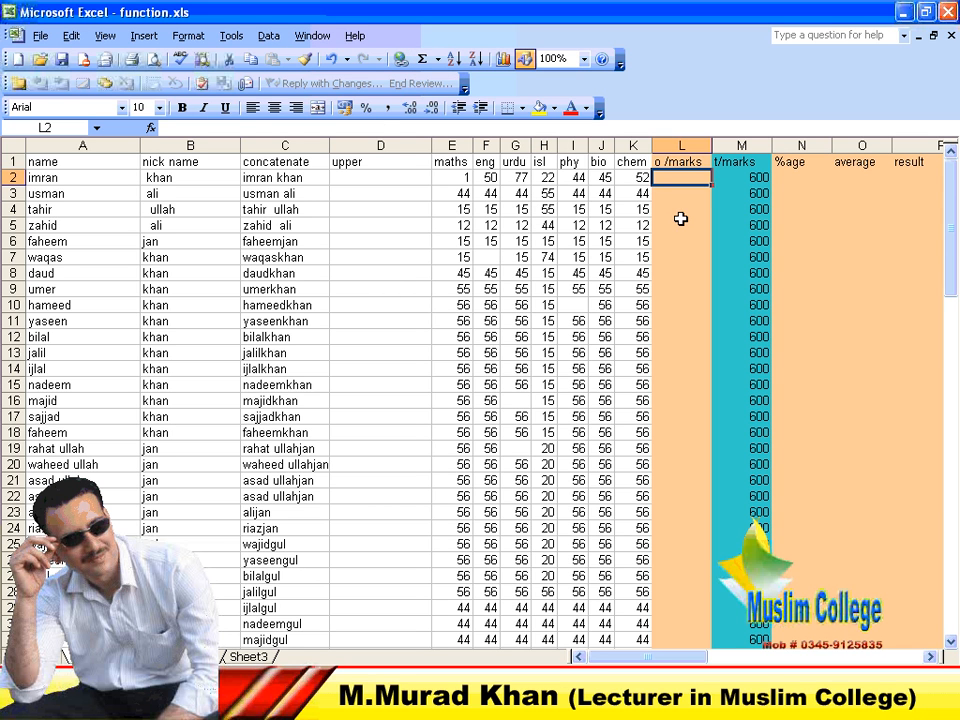
pyautogui.click(437, 60)
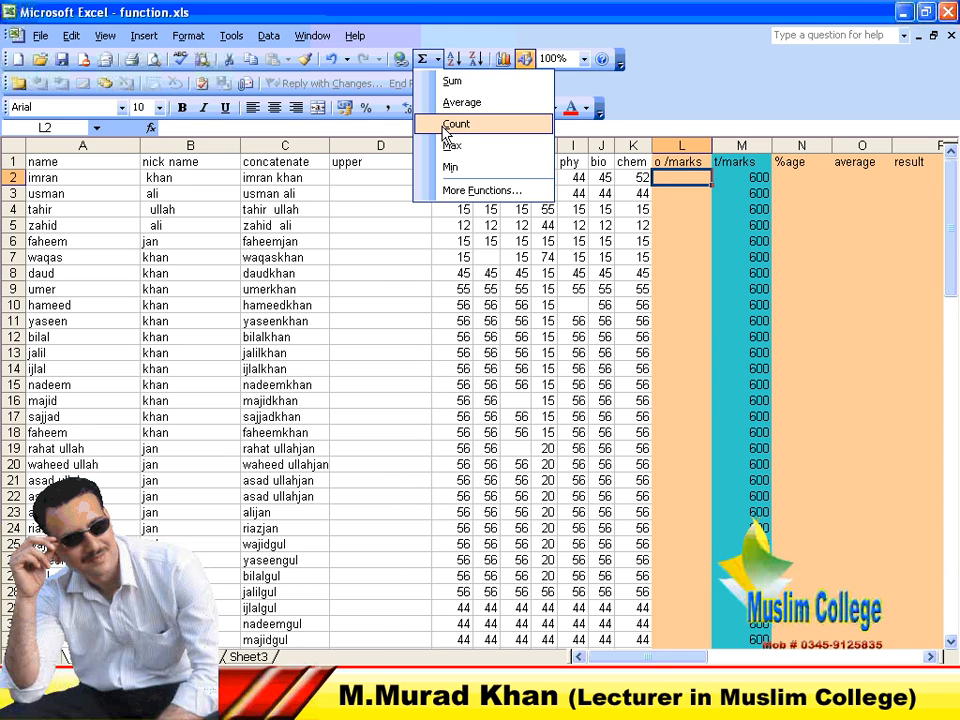
pyautogui.click(446, 190)
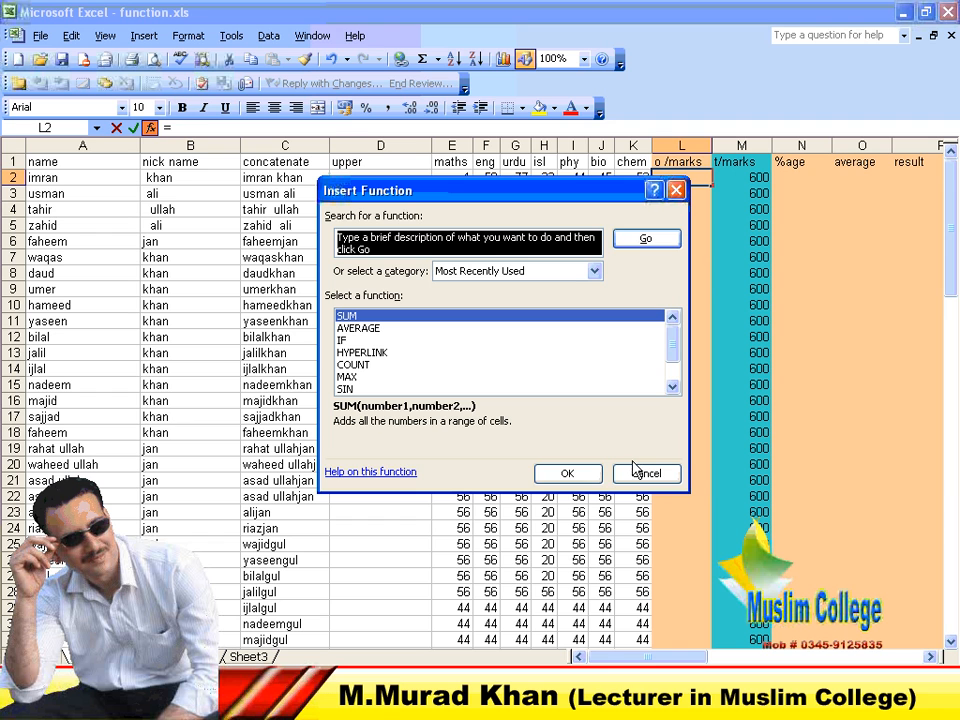
pyautogui.click(670, 475)
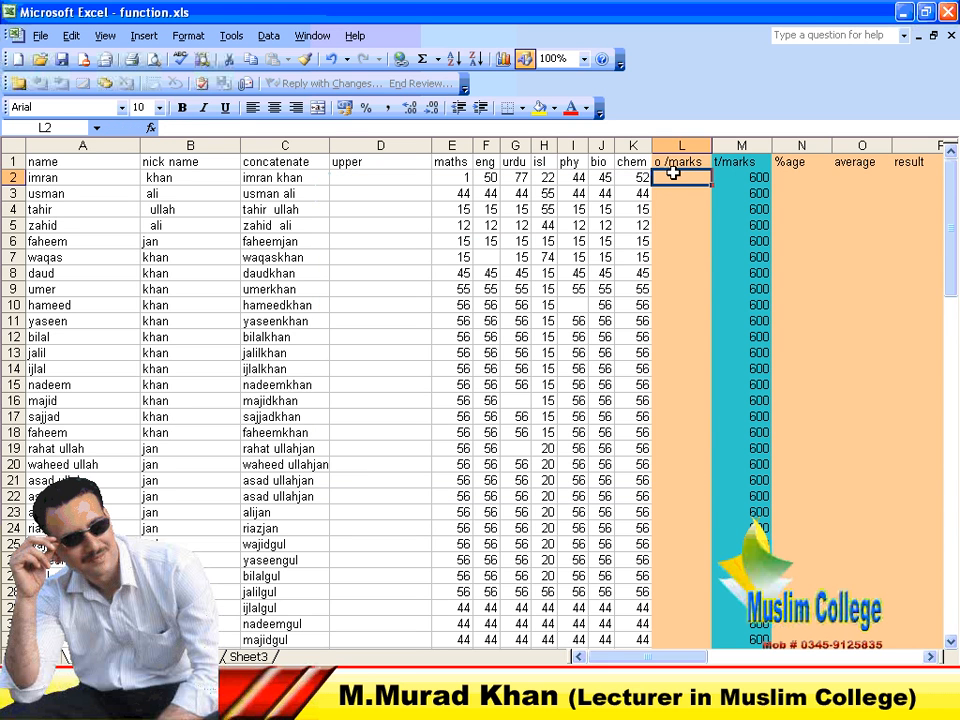
# - Insert the AutoSum formula =SUM(E2:K2) in L2 for the first student's obtained marks
pyautogui.hotkey('alt', '=')
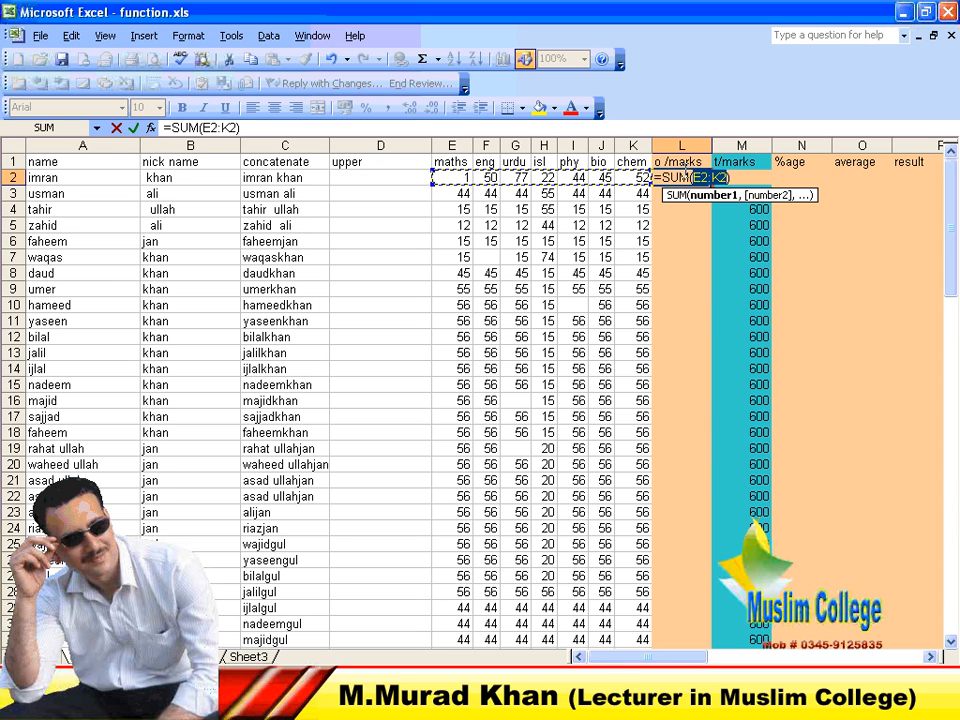
pyautogui.press('Return')
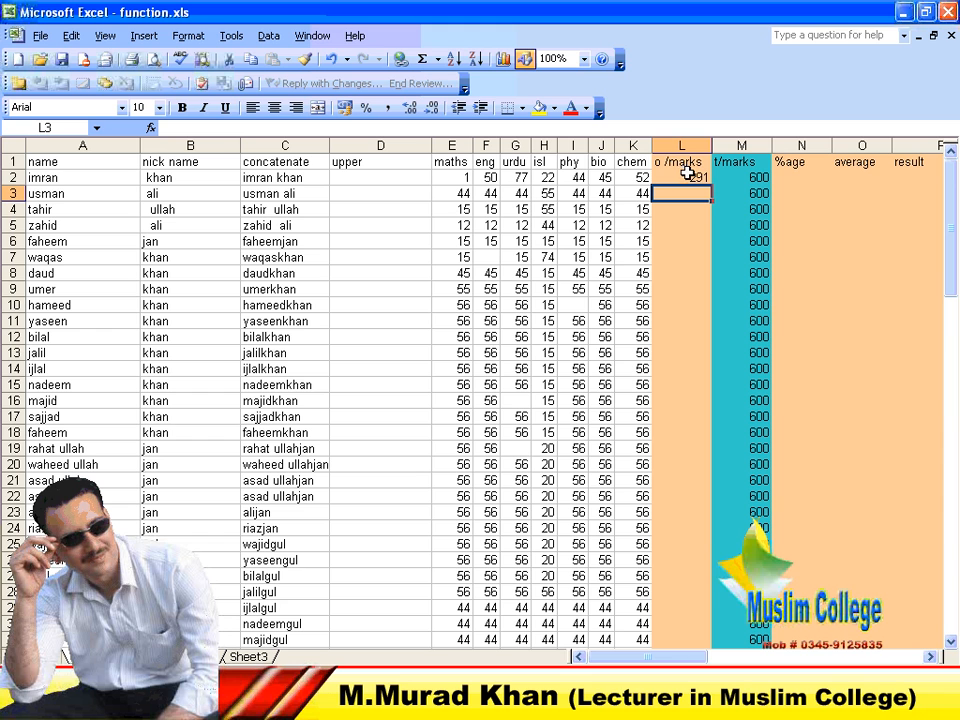
pyautogui.click(690, 176)
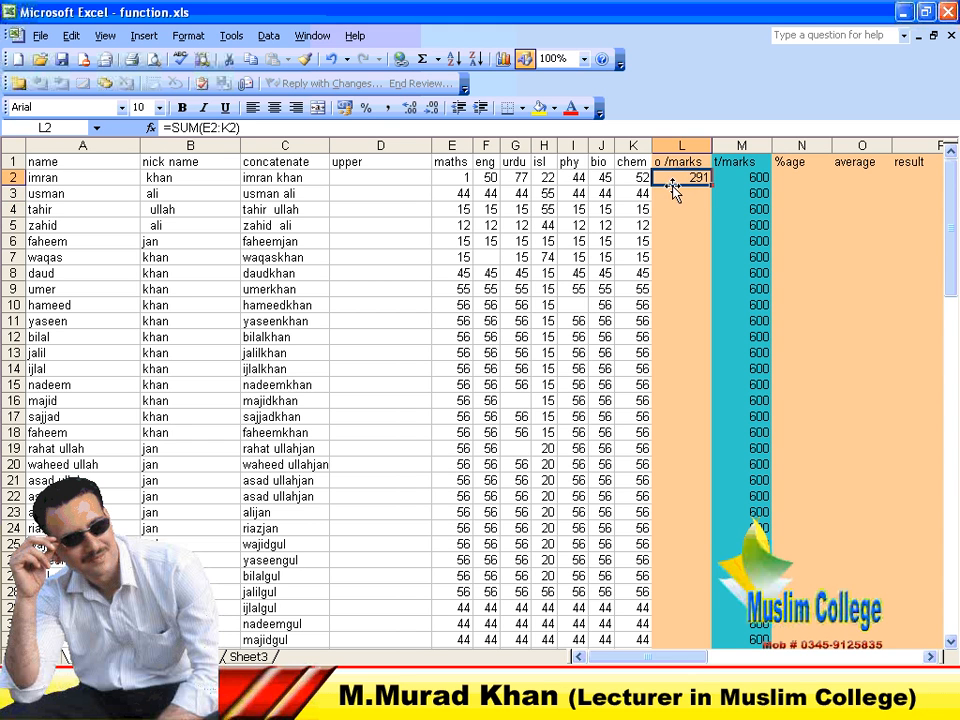
pyautogui.click(672, 191)
pyautogui.click(672, 205)
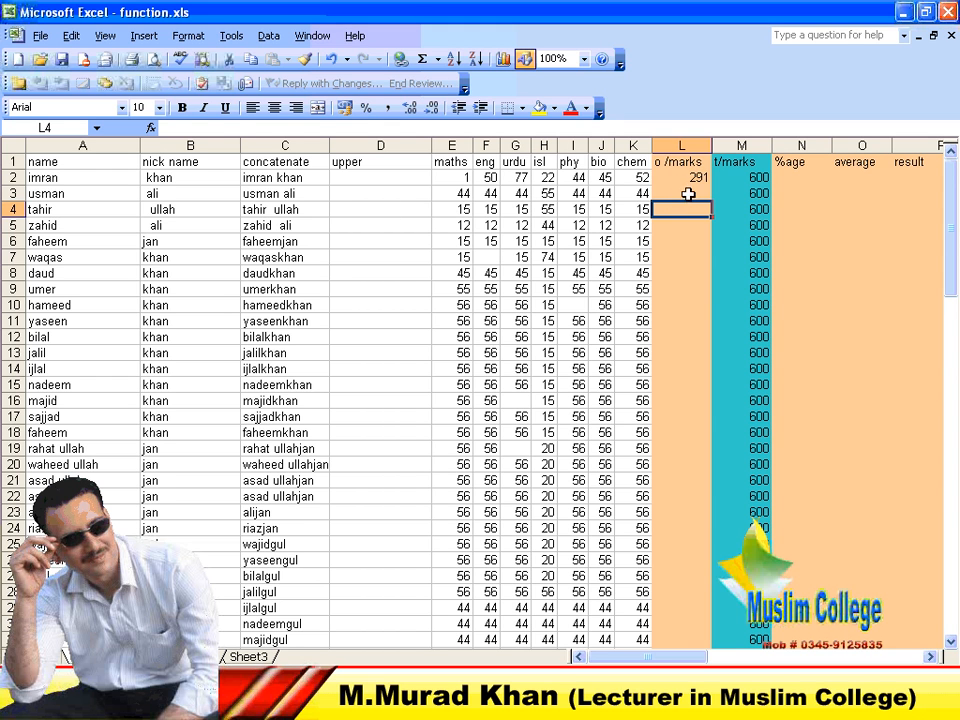
# - Fill the SUM formula in L2 down the obtained-marks column through L50
pyautogui.click(677, 180)
pyautogui.moveTo(710, 182); pyautogui.dragTo(698, 491)
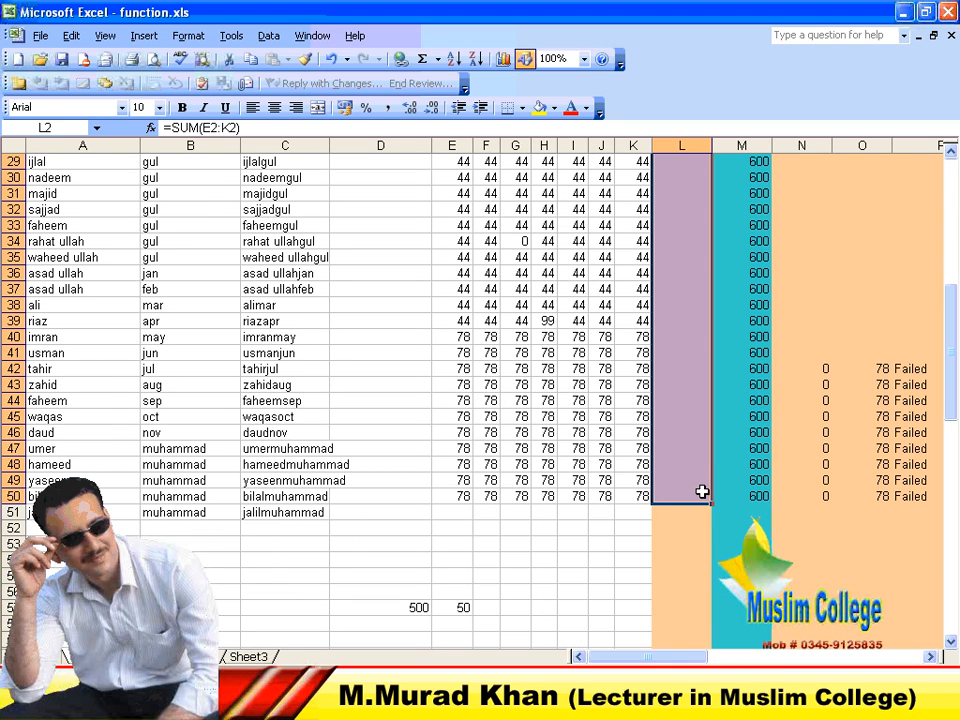
pyautogui.hotkey('ctrl', 'd')
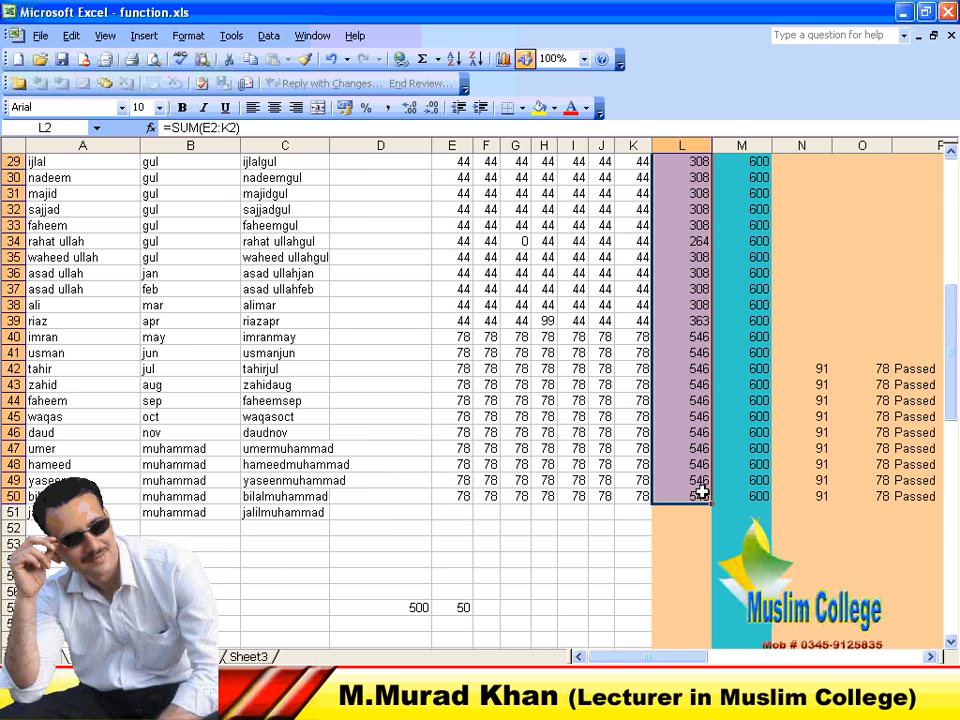
pyautogui.click(703, 492)
pyautogui.scroll(9, 703, 492)
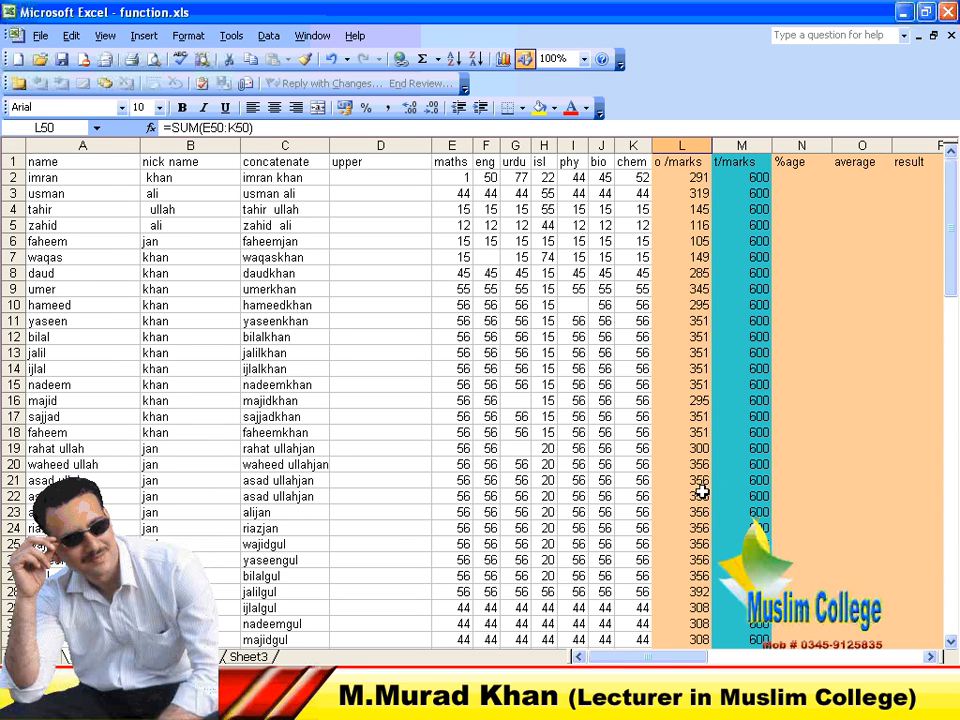
# - Check the copied formula in L5 and the marks and totals of rows 7 and 12
pyautogui.click(673, 224)
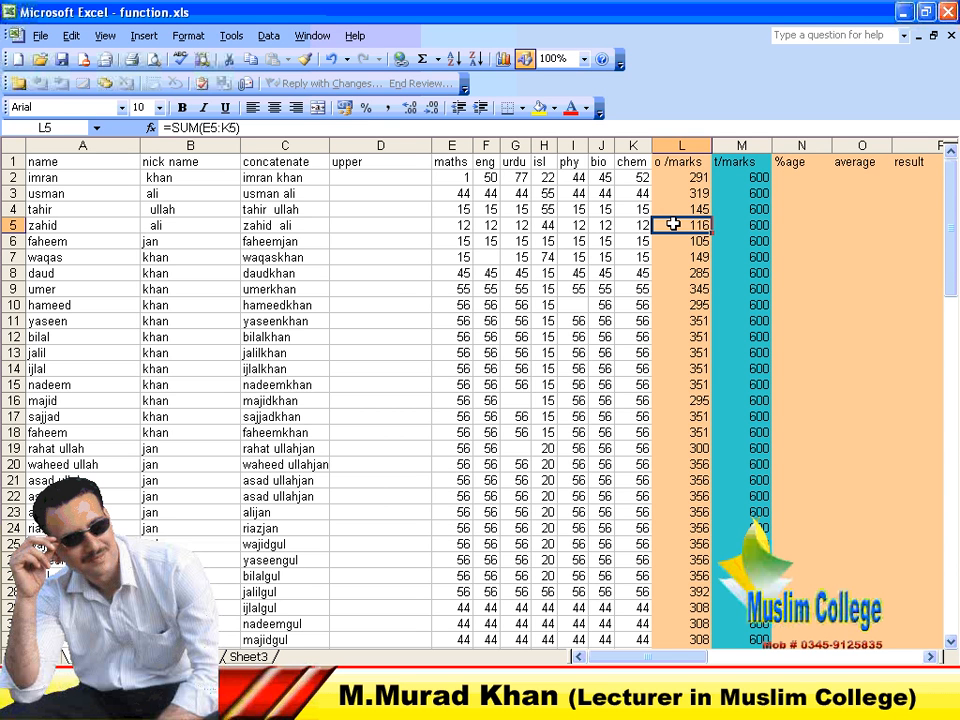
pyautogui.moveTo(445, 257); pyautogui.dragTo(668, 257)
pyautogui.moveTo(450, 337); pyautogui.dragTo(658, 335)
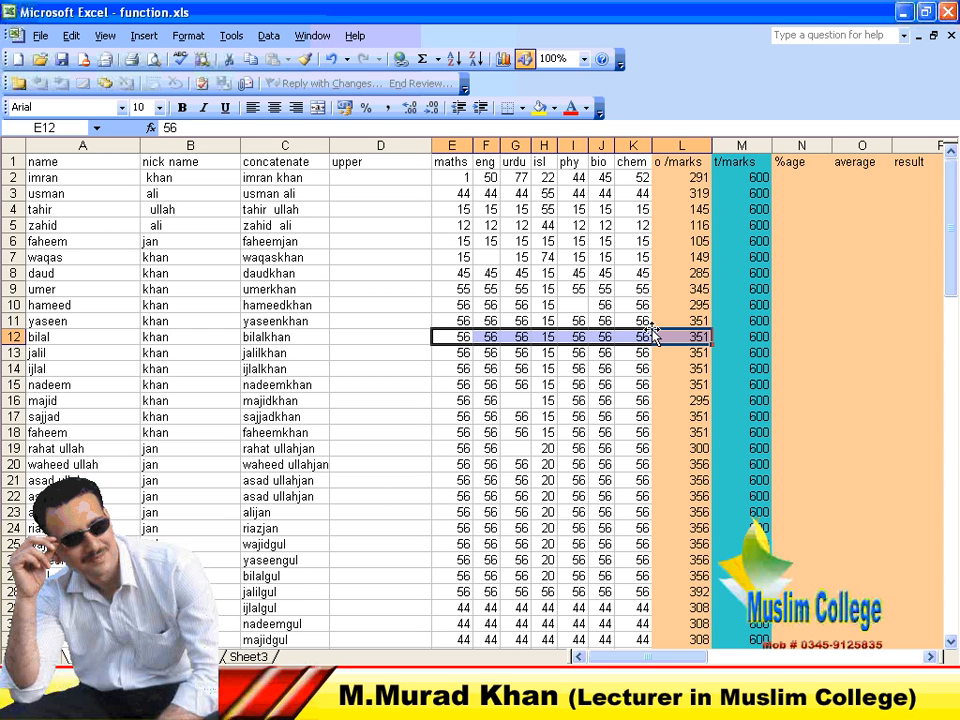
# - Calculate the first student's percentage in N2 with the typed formula =291/600*100
pyautogui.click(682, 177)
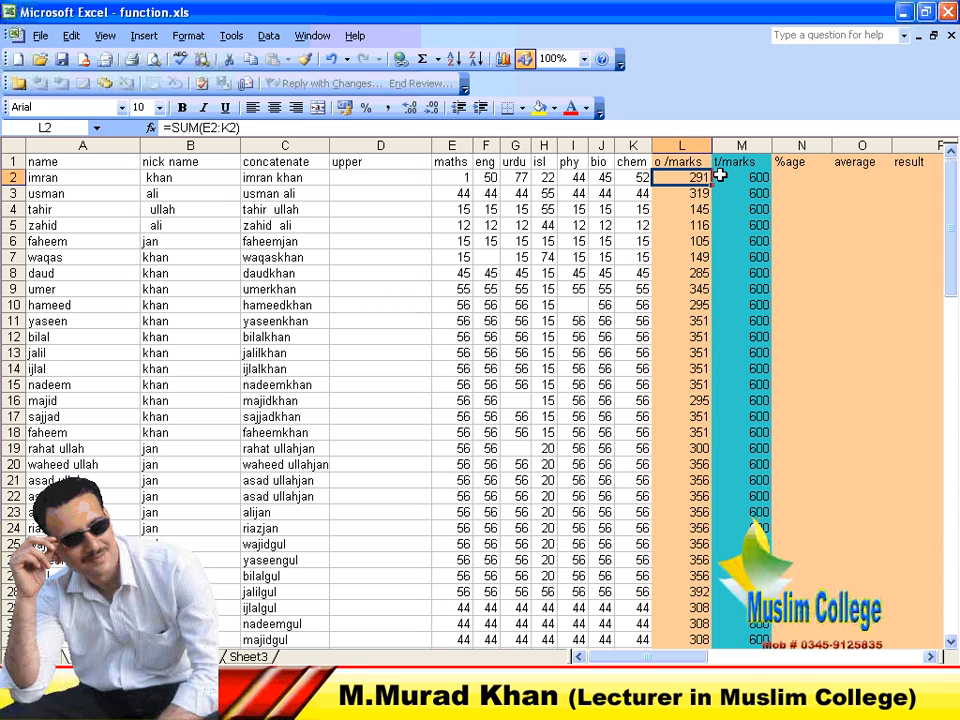
pyautogui.click(751, 181)
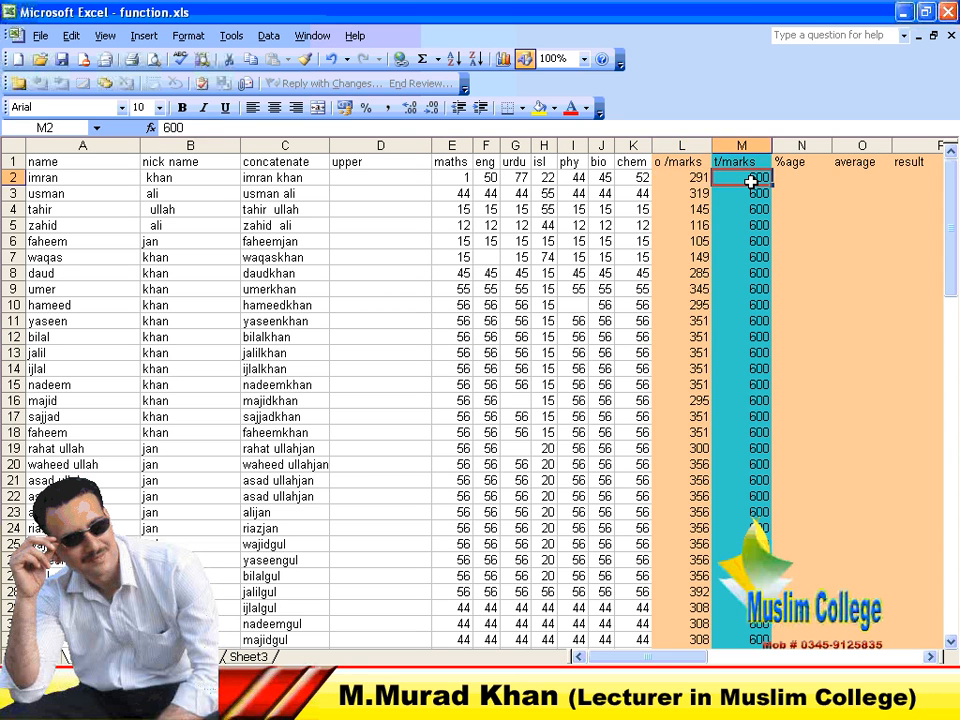
pyautogui.click(787, 177)
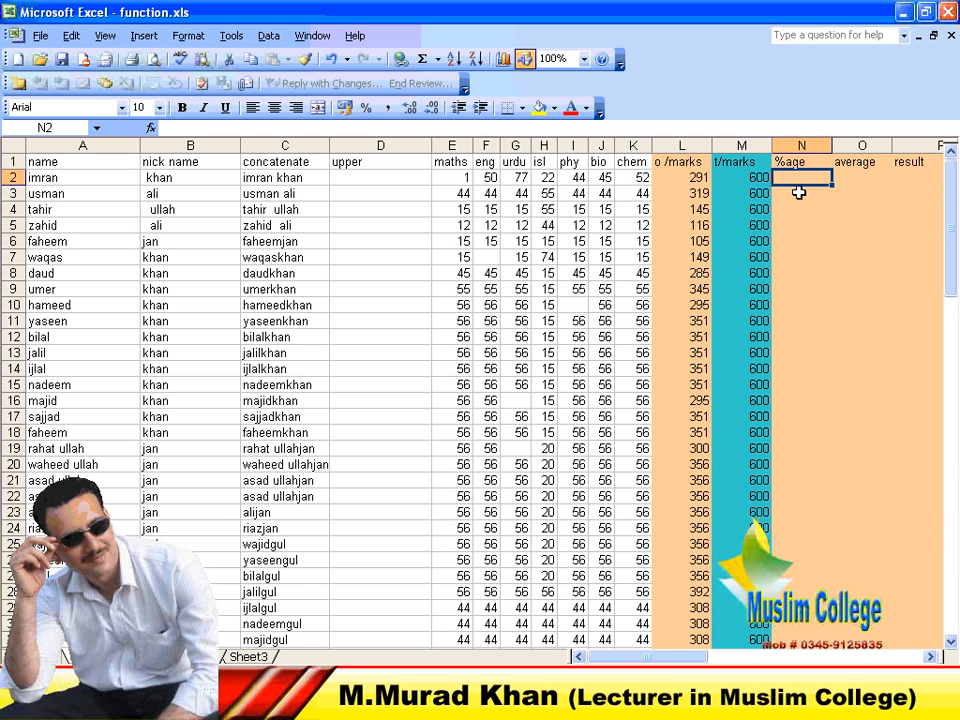
pyautogui.write('=')
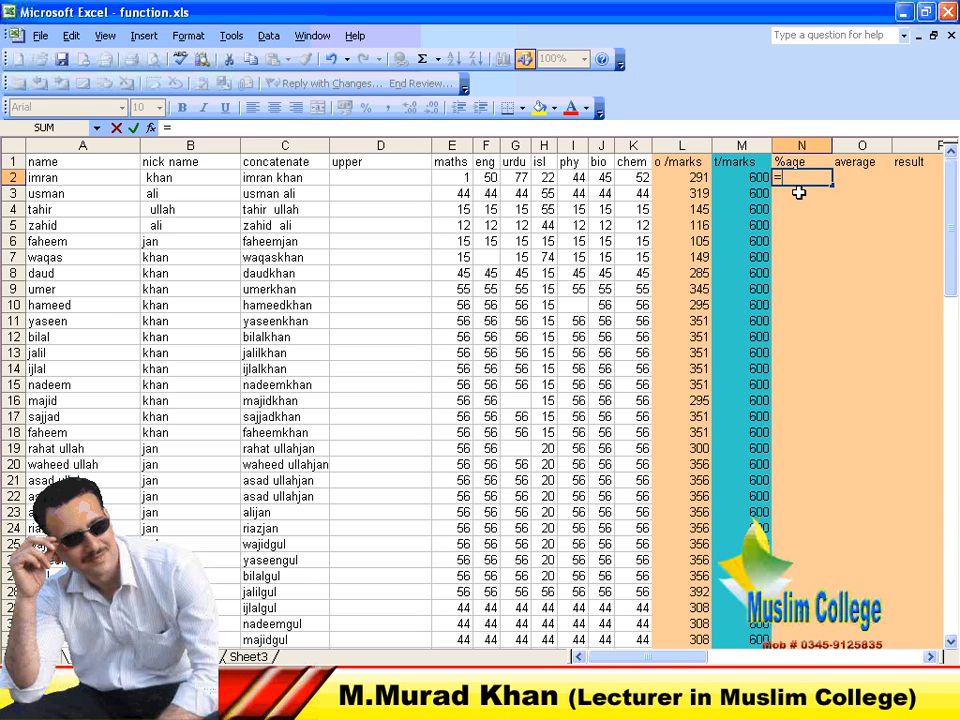
pyautogui.write('291/600')
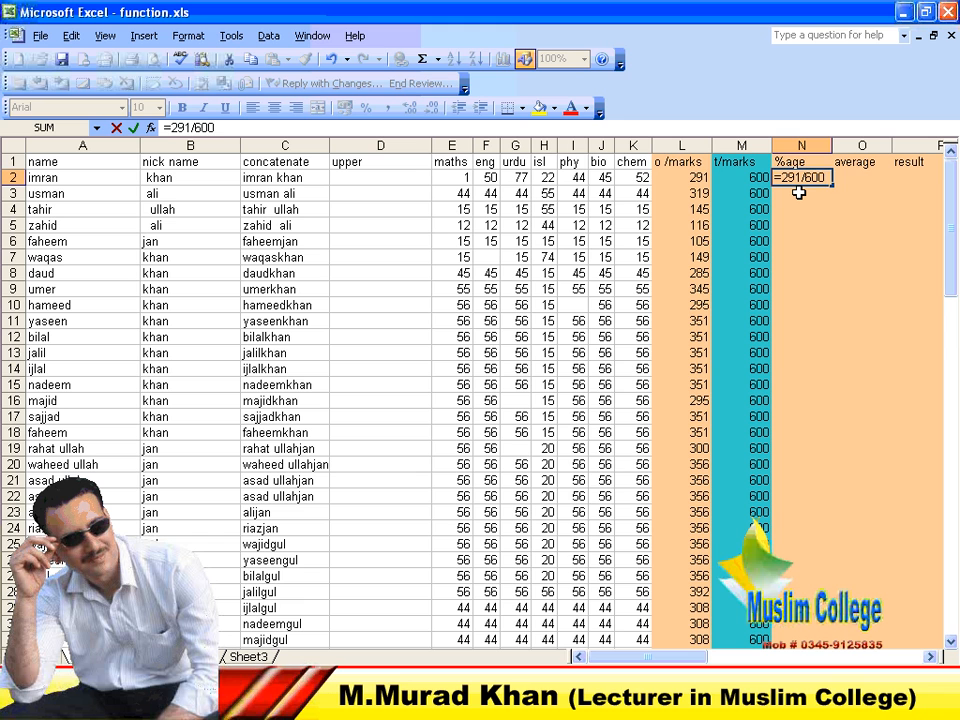
pyautogui.write('*100')
pyautogui.press('Return')
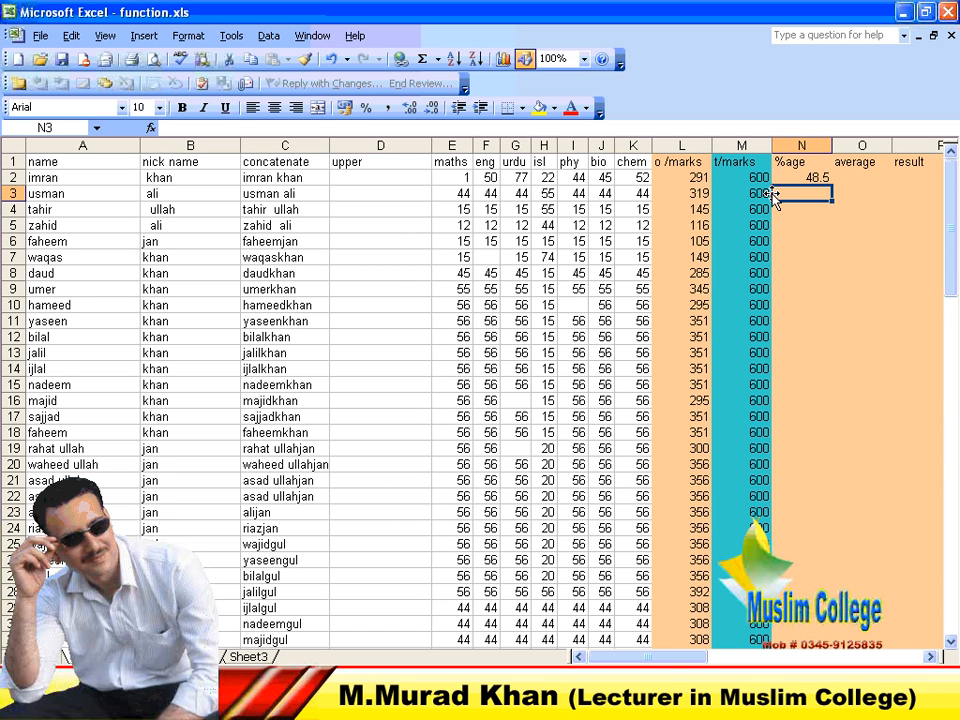
pyautogui.doubleClick(822, 179)
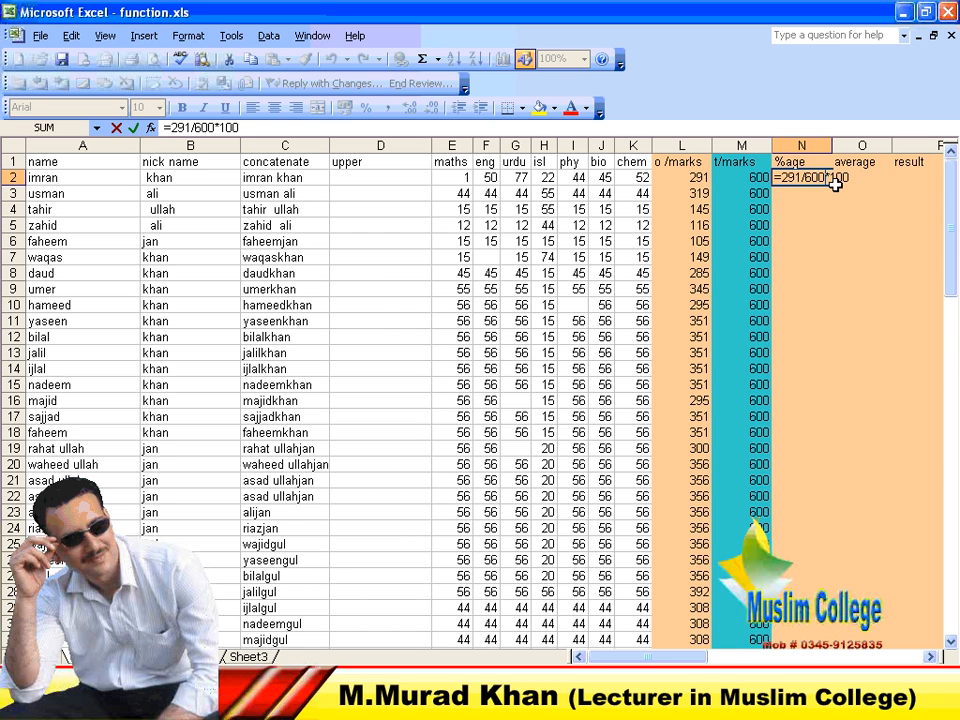
pyautogui.press('Return')
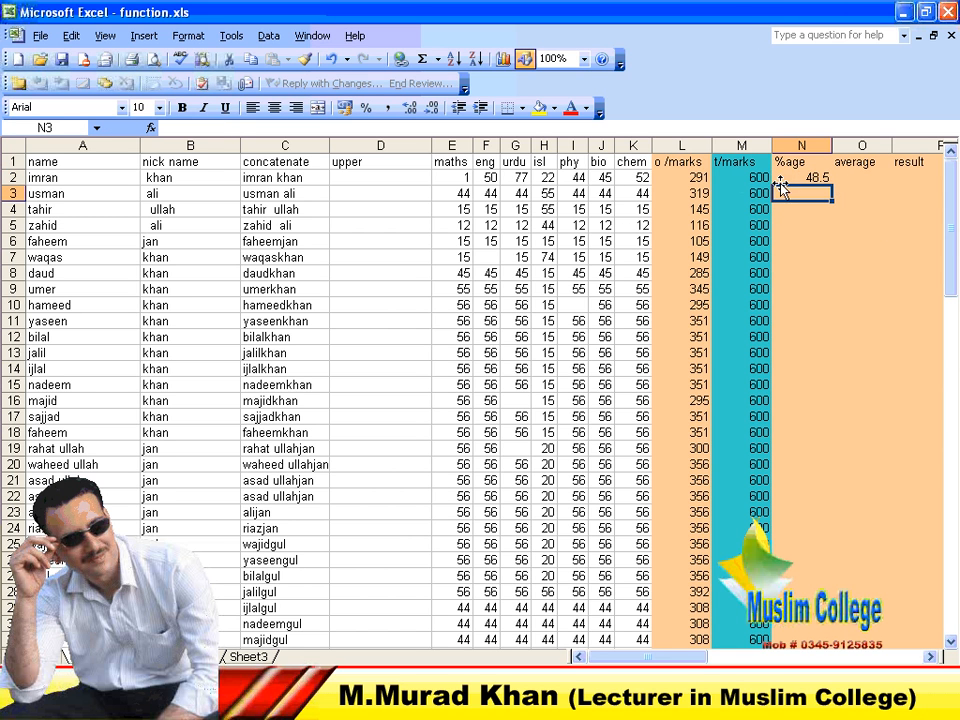
# - Fill the N2 percentage formula down to N5 as a trial, and clear N3:N5
pyautogui.click(790, 180)
pyautogui.moveTo(831, 185); pyautogui.dragTo(832, 228)
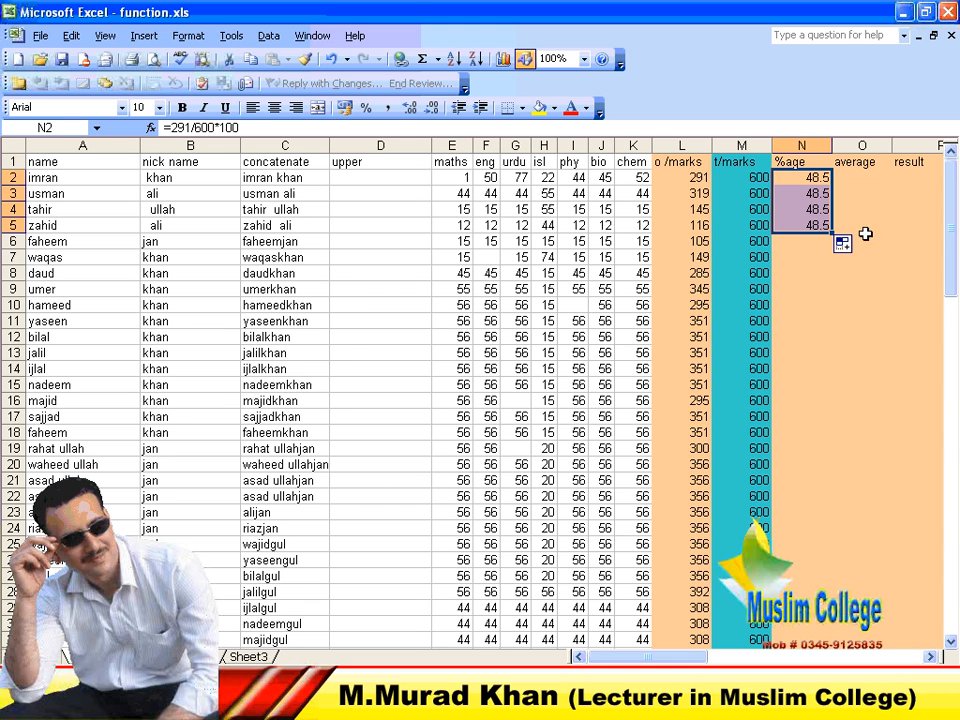
pyautogui.press('Down')
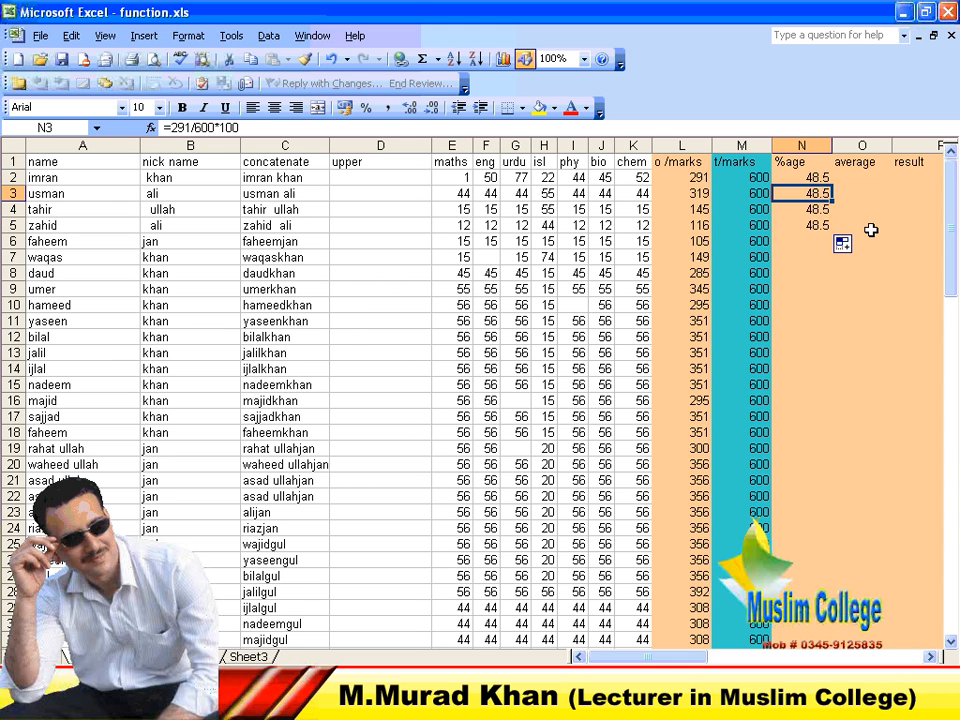
pyautogui.press('Delete')
pyautogui.press('Down')
pyautogui.press('Delete')
pyautogui.press('Down')
pyautogui.press('Delete')
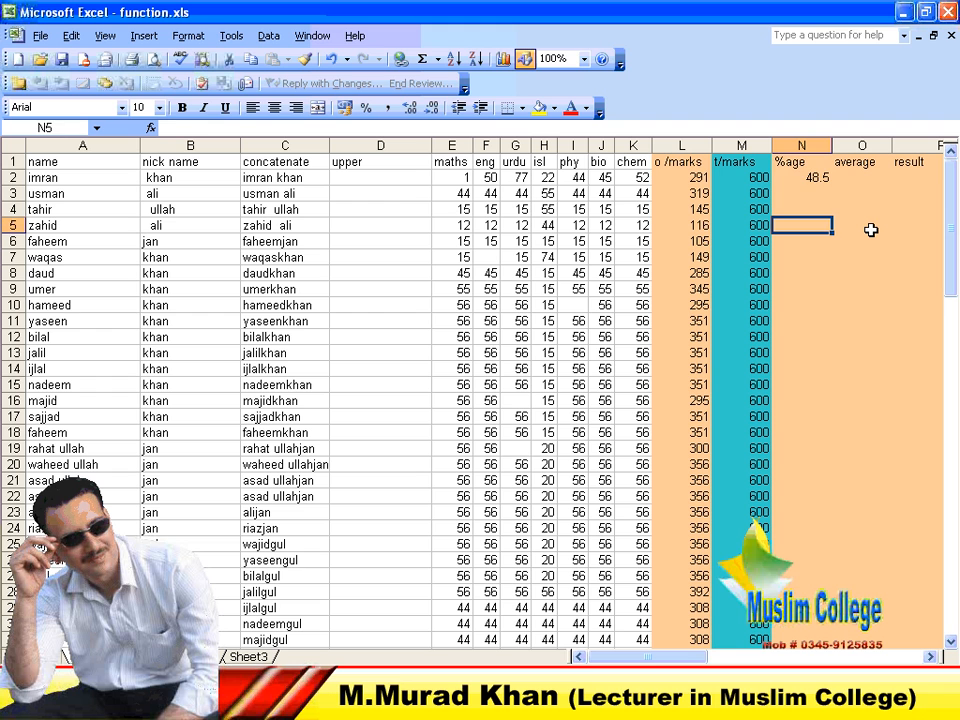
# - Replace the fixed obtained marks 291 in N2's percentage formula with a reference to cell L2
pyautogui.press('Up')
pyautogui.press('Up')
pyautogui.press('Up')
pyautogui.press('F2')
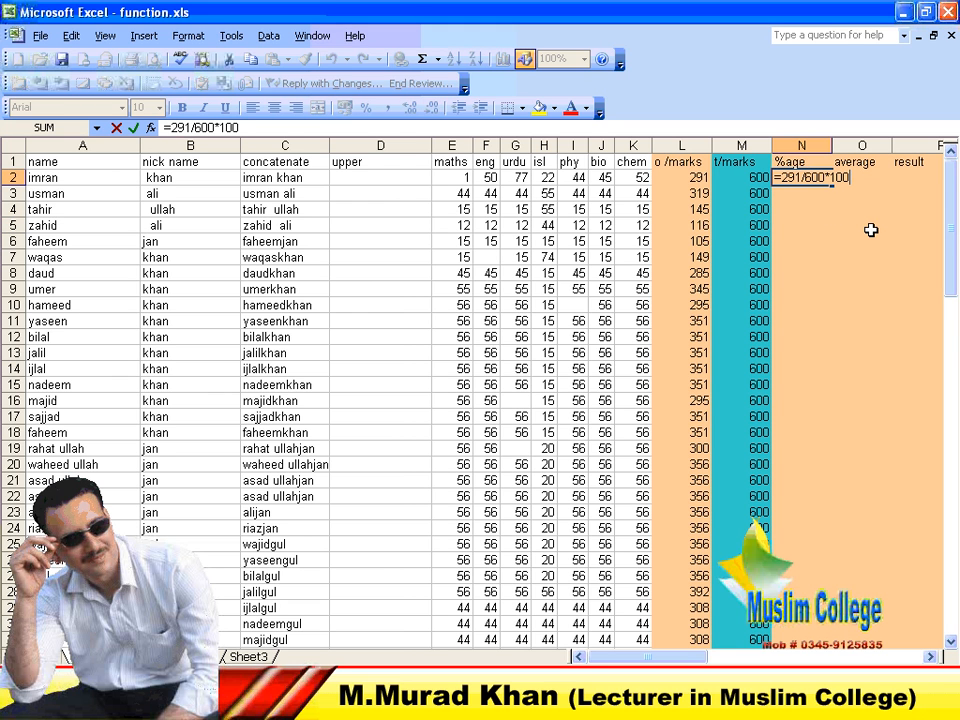
pyautogui.press('Left')
pyautogui.press('Left')
pyautogui.press('Left')
pyautogui.press('Left')
pyautogui.press('Left')
pyautogui.press('Left')
pyautogui.press('Left')
pyautogui.press('Left')
pyautogui.press('BackSpace')
pyautogui.press('BackSpace')
pyautogui.press('BackSpace')
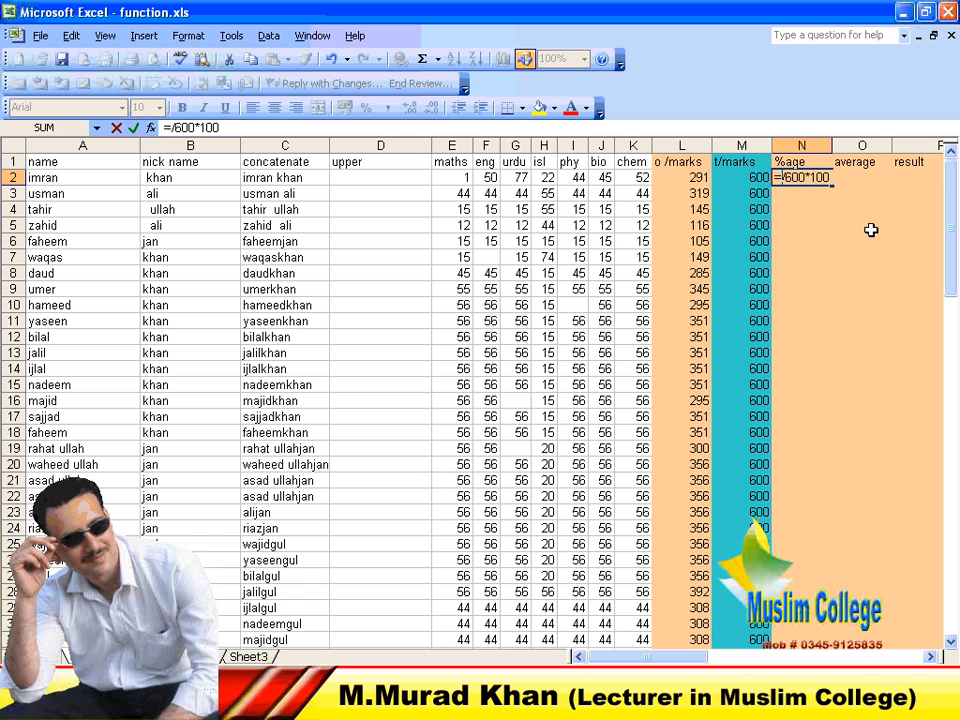
pyautogui.click(668, 178)
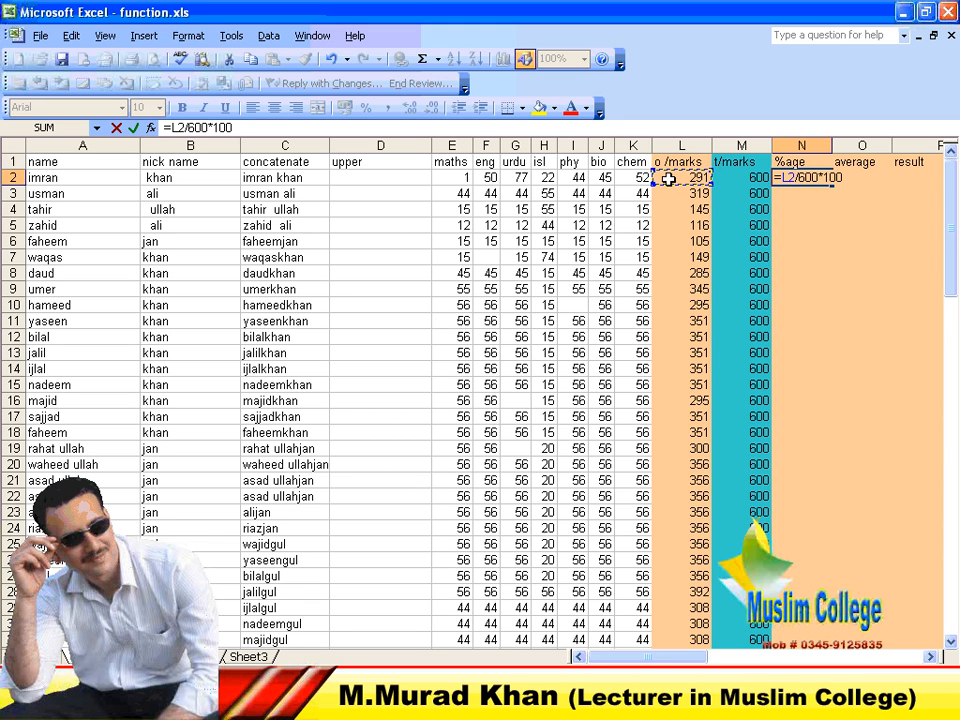
pyautogui.press('Right')
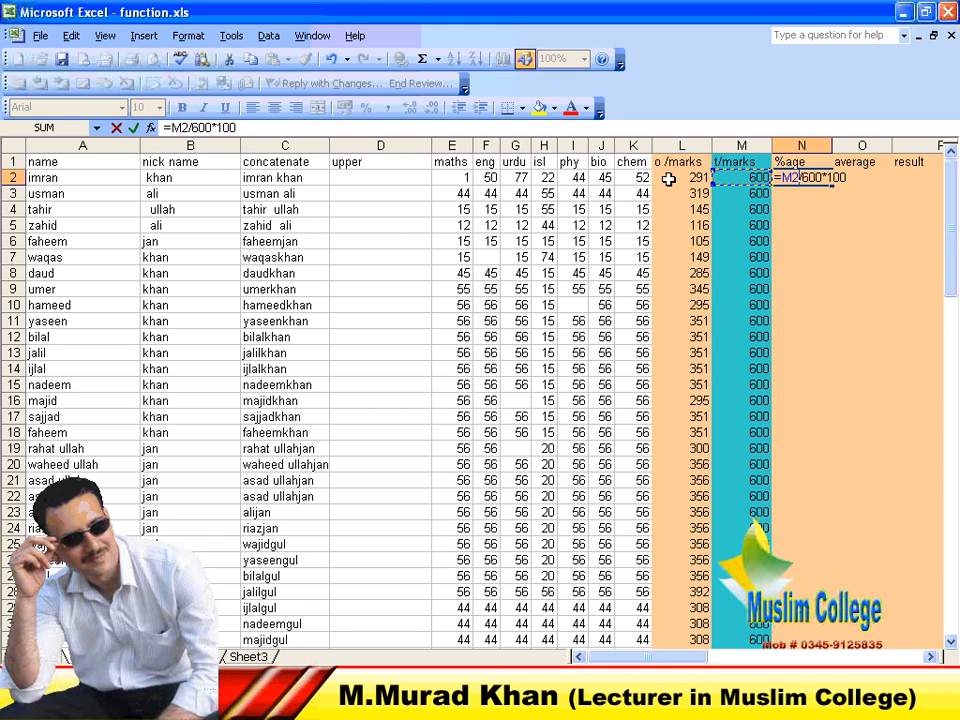
pyautogui.press('Left')
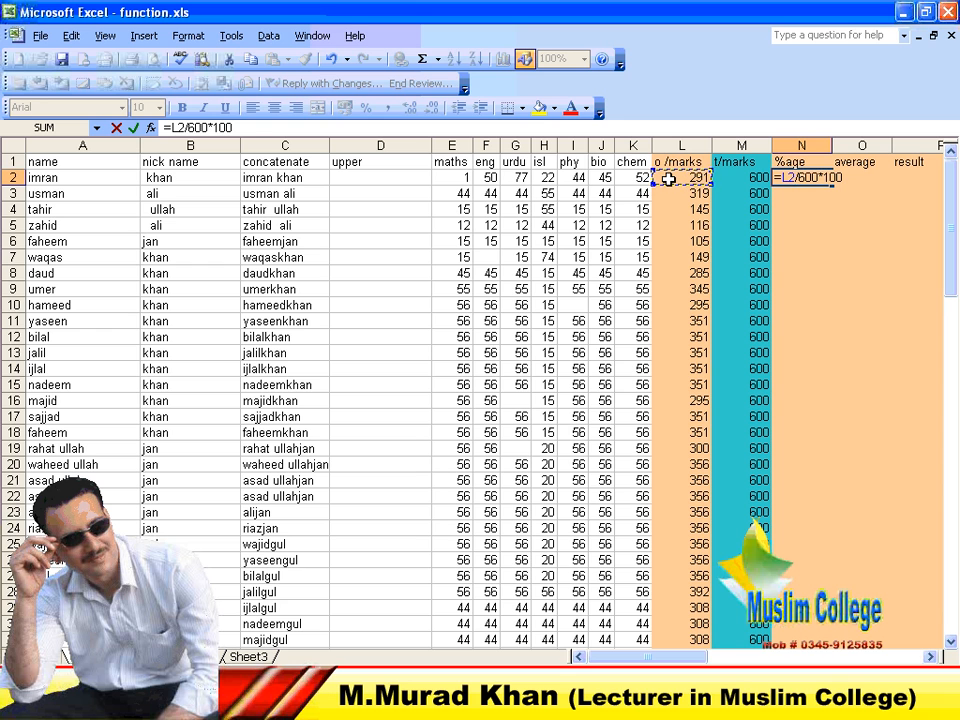
# - Replace the fixed total 600 in N2's formula with a reference to M2, completing =L2/M2*100
pyautogui.press('F2')
pyautogui.press('Right')
pyautogui.press('Right')
pyautogui.press('Right')
pyautogui.press('BackSpace')
pyautogui.press('BackSpace')
pyautogui.press('BackSpace')
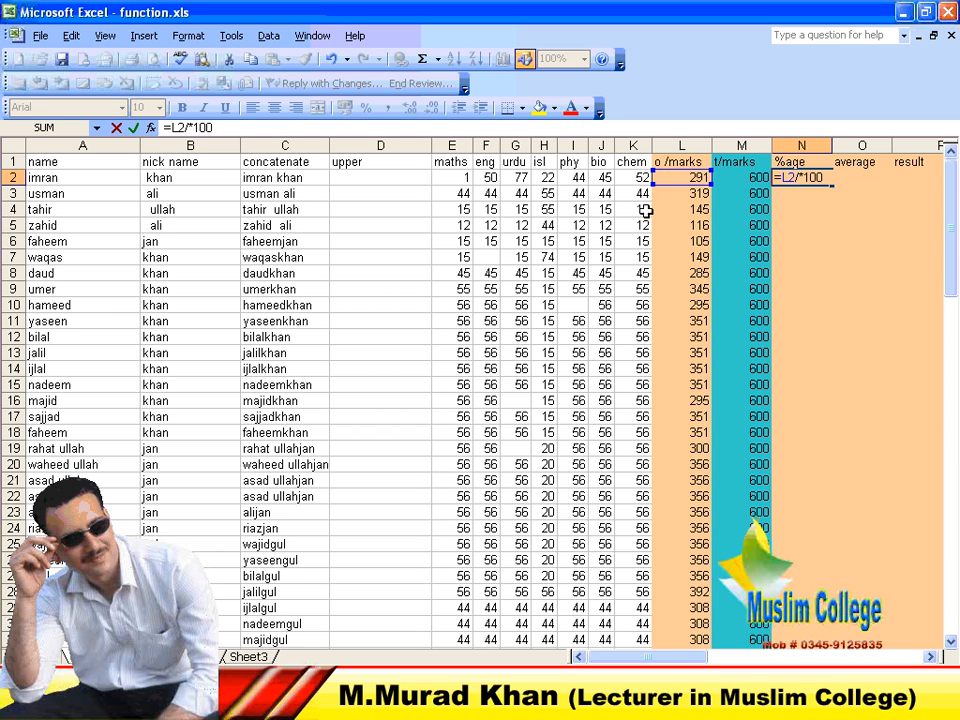
pyautogui.click(755, 177)
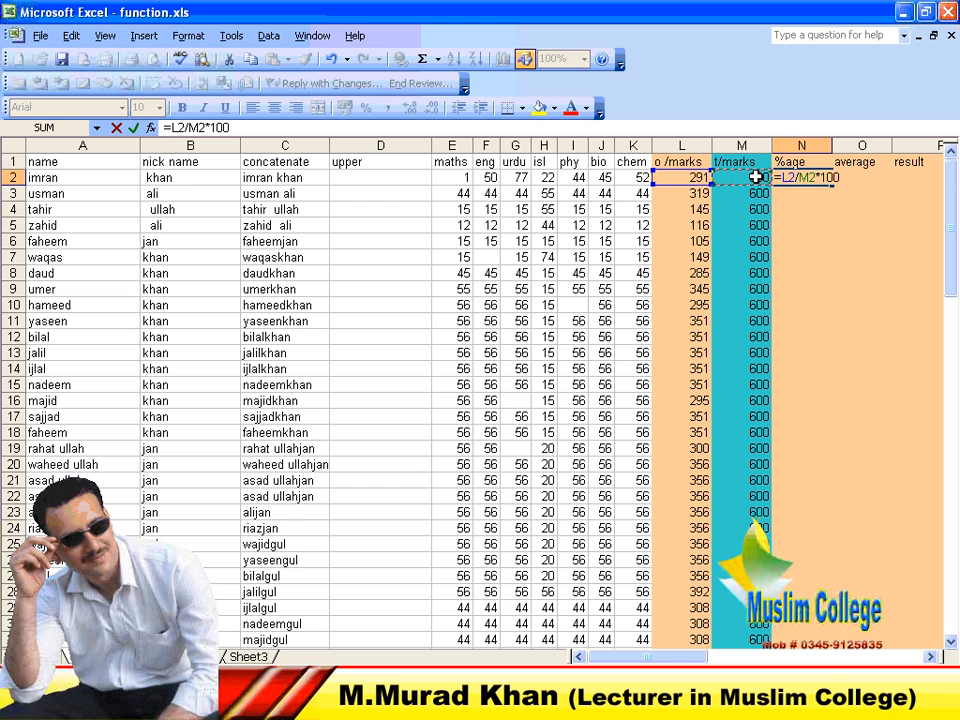
pyautogui.press('Return')
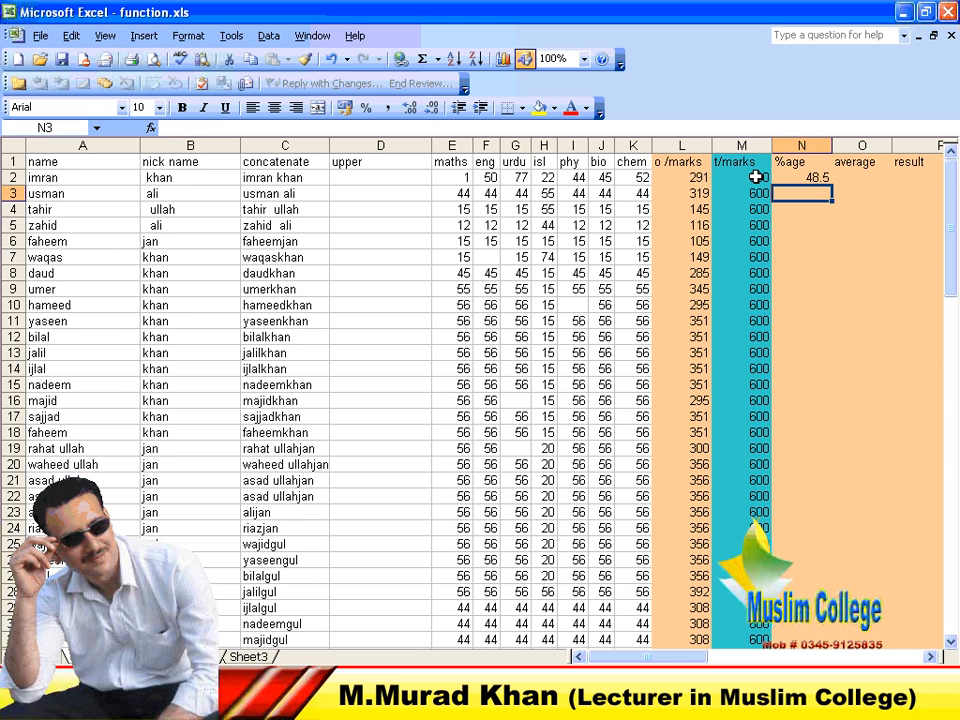
# - Copy the N2 percentage formula down to N3 and check the cell references in the copied formula
pyautogui.click(832, 177)
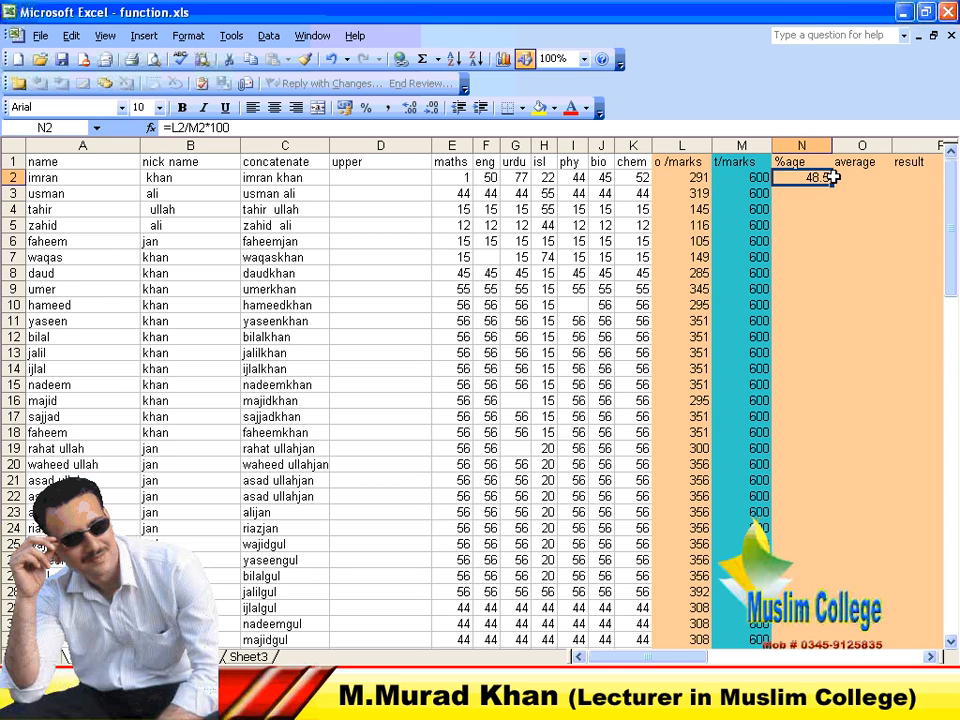
pyautogui.moveTo(832, 185); pyautogui.dragTo(832, 200)
pyautogui.click(848, 197)
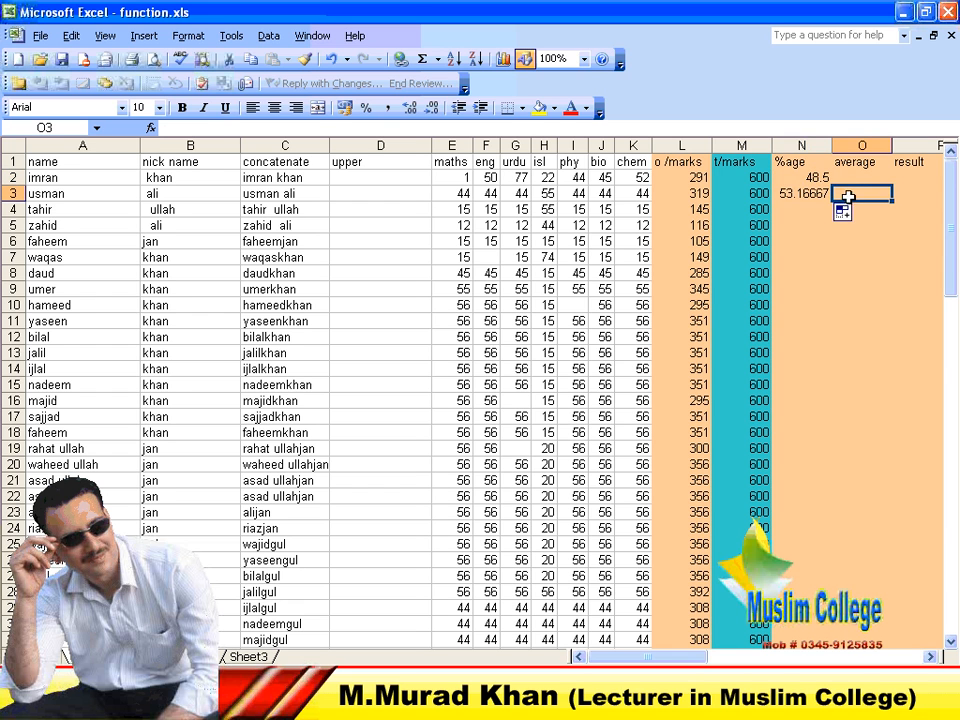
pyautogui.press('Left')
pyautogui.press('F2')
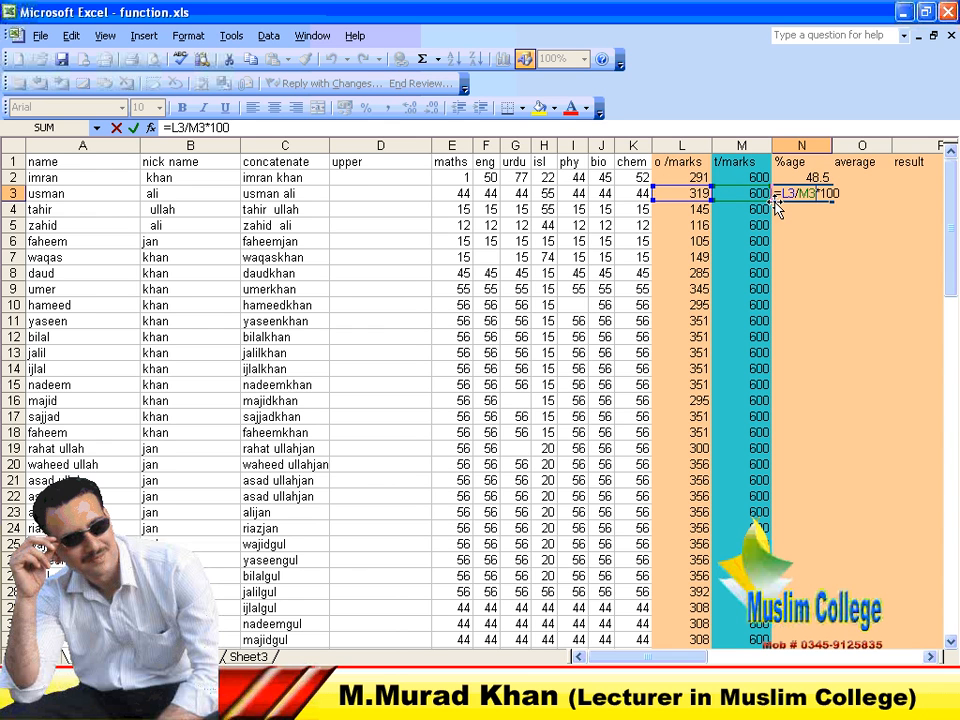
pyautogui.press('Return')
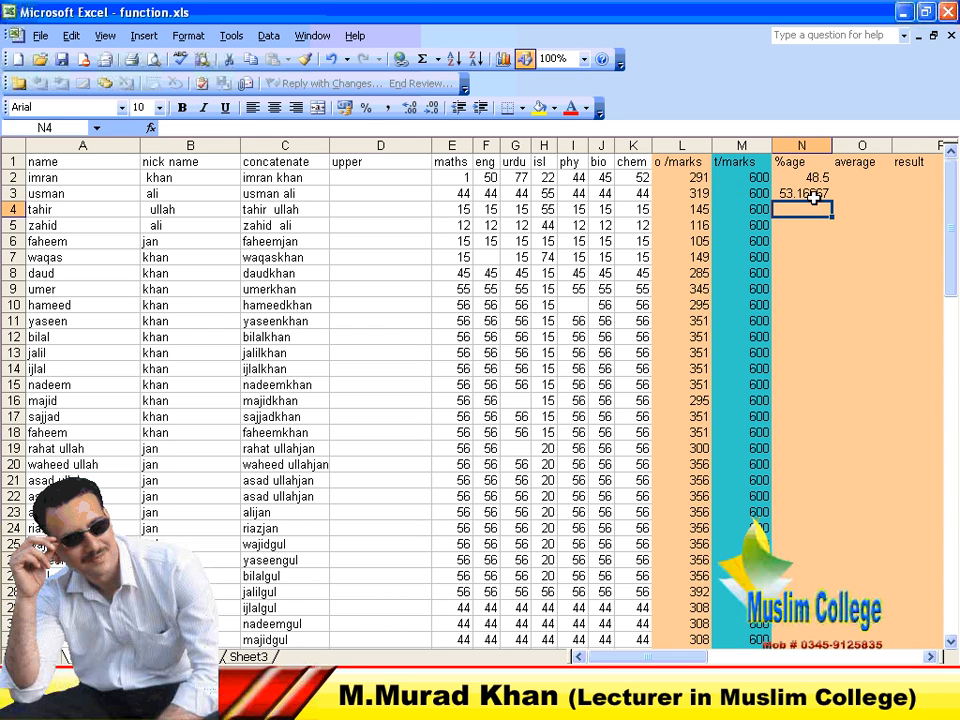
# - Fill the percentage formula from N3 down through the remaining students and check the copy in N9
pyautogui.click(814, 197)
pyautogui.moveTo(831, 200); pyautogui.dragTo(838, 506)
pyautogui.scroll(9, 838, 506)
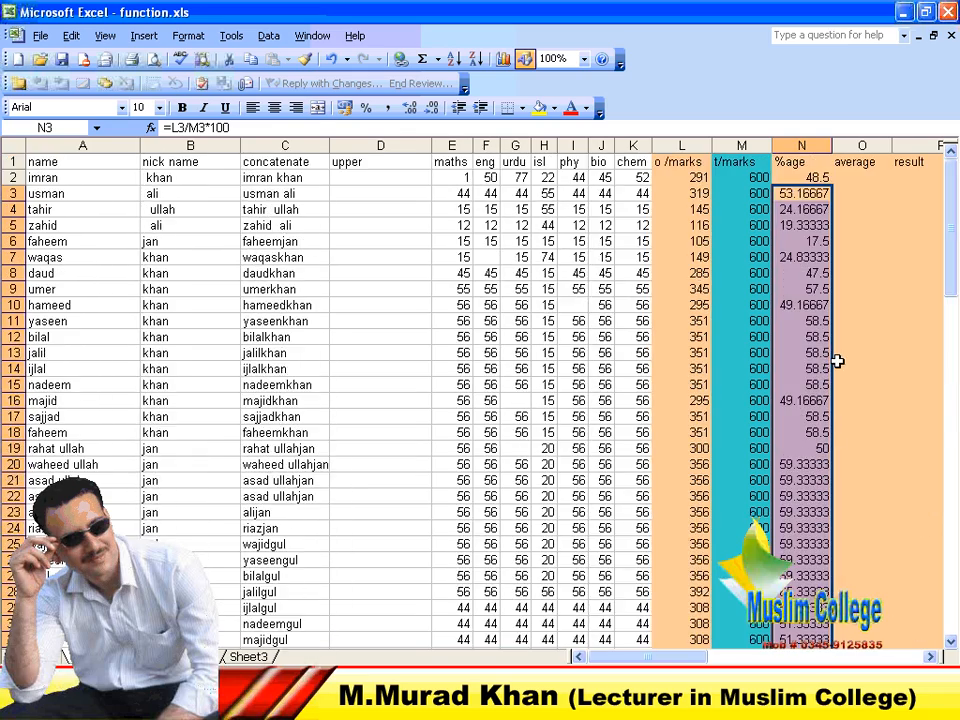
pyautogui.click(787, 291)
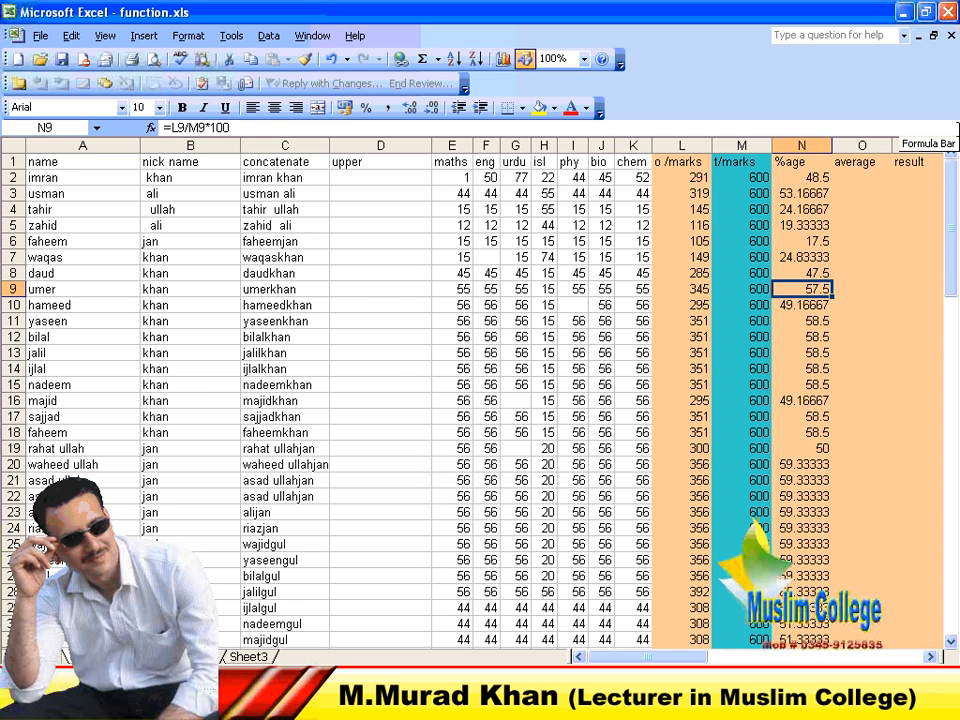
# - Examine row 2 across the percentage, average and result columns, and the first student's subject marks in E2:K2
pyautogui.press('Up')
pyautogui.press('Up')
pyautogui.press('Up')
pyautogui.press('Up')
pyautogui.press('Up')
pyautogui.press('Up')
pyautogui.press('Up')
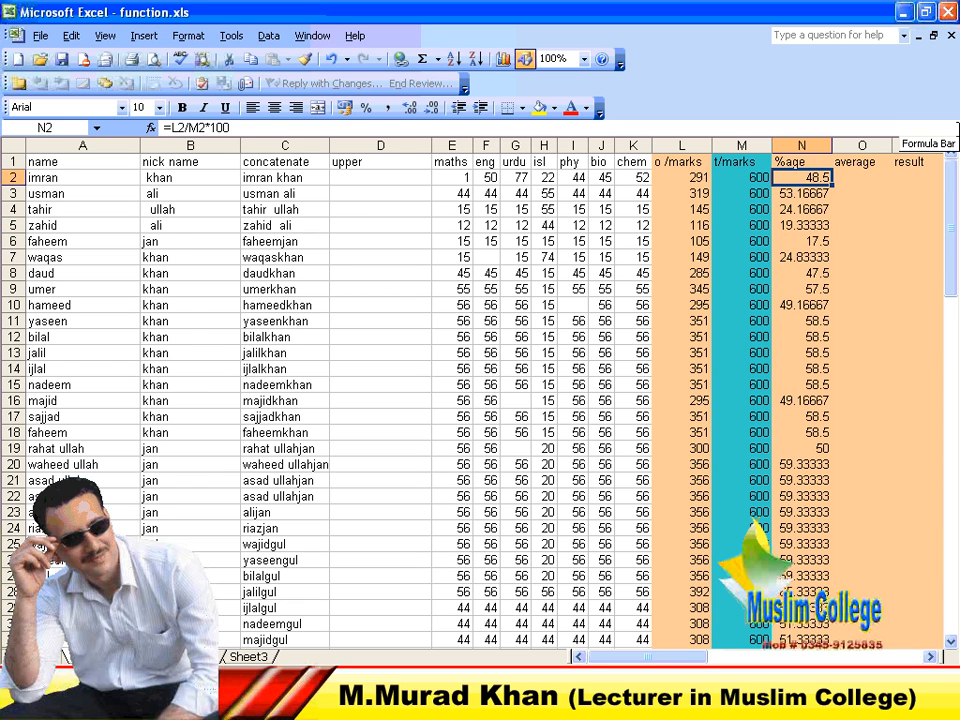
pyautogui.press('Right')
pyautogui.press('Right')
pyautogui.press('Right')
pyautogui.press('Left')
pyautogui.press('Left')
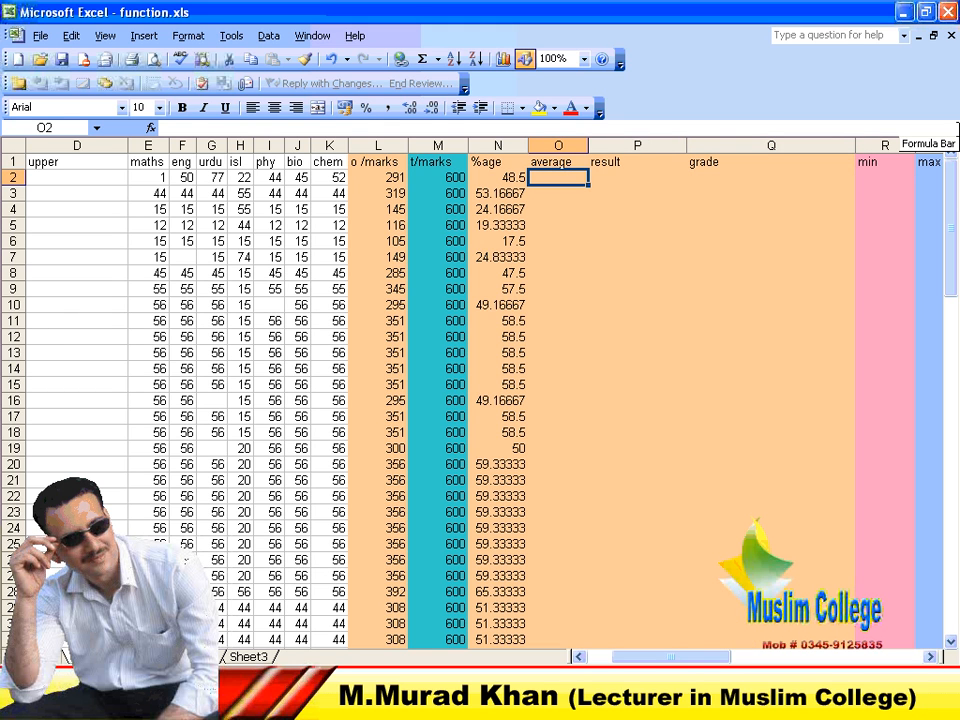
pyautogui.press('Left')
pyautogui.press('Left')
pyautogui.press('Left')
pyautogui.press('Left')
pyautogui.press('Left')
pyautogui.press('Left')
pyautogui.press('Left')
pyautogui.press('Left')
pyautogui.press('Left')
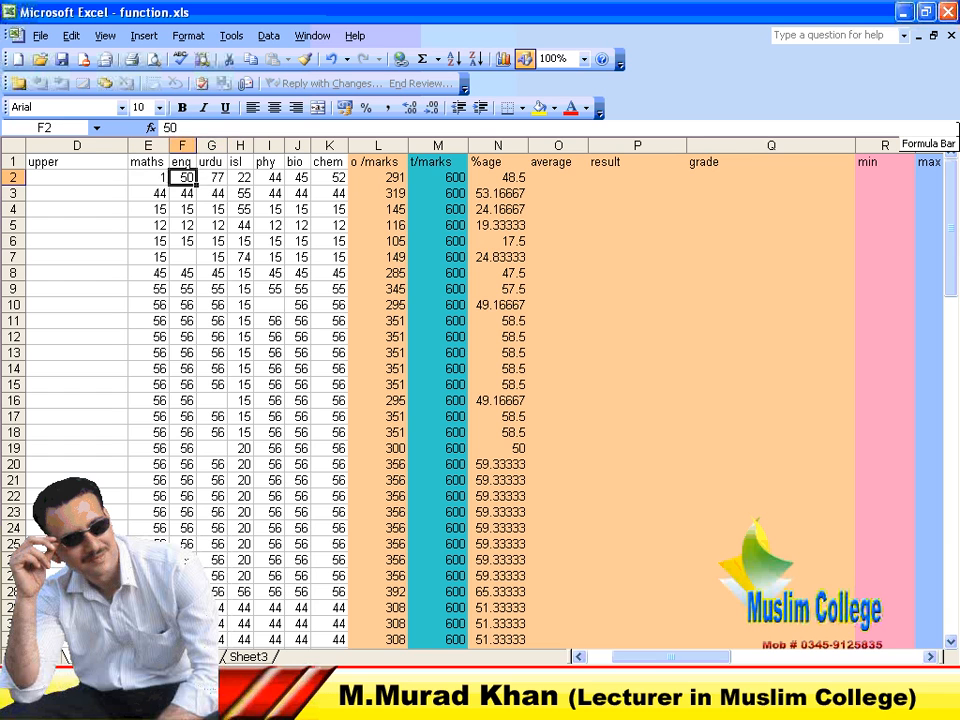
pyautogui.press('Right')
pyautogui.press('Right')
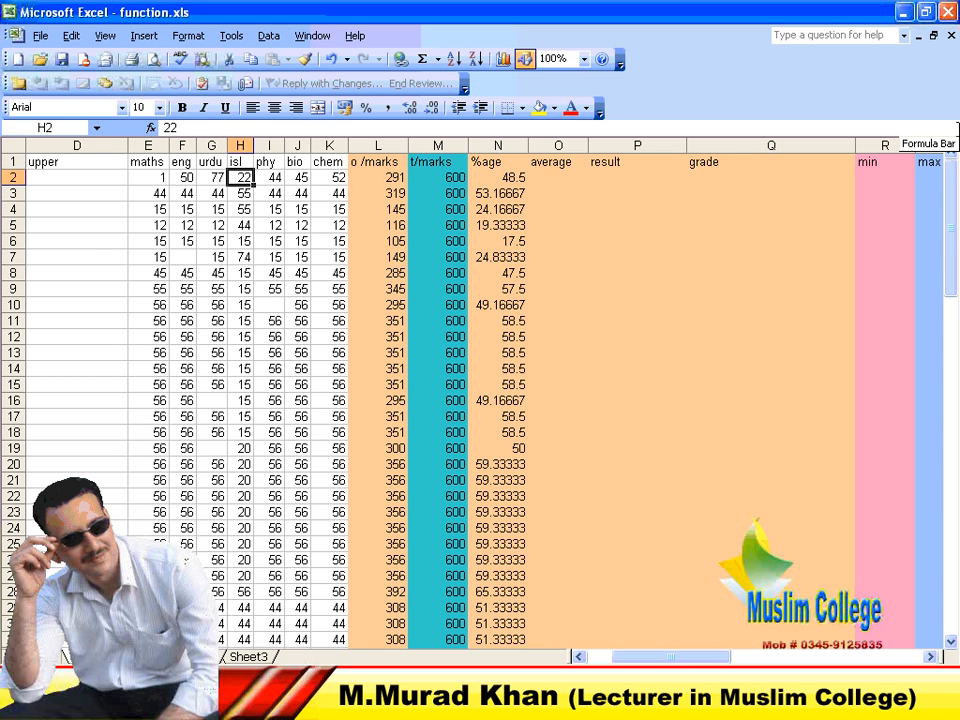
pyautogui.press('Left')
pyautogui.press('Left')
pyautogui.press('Left')
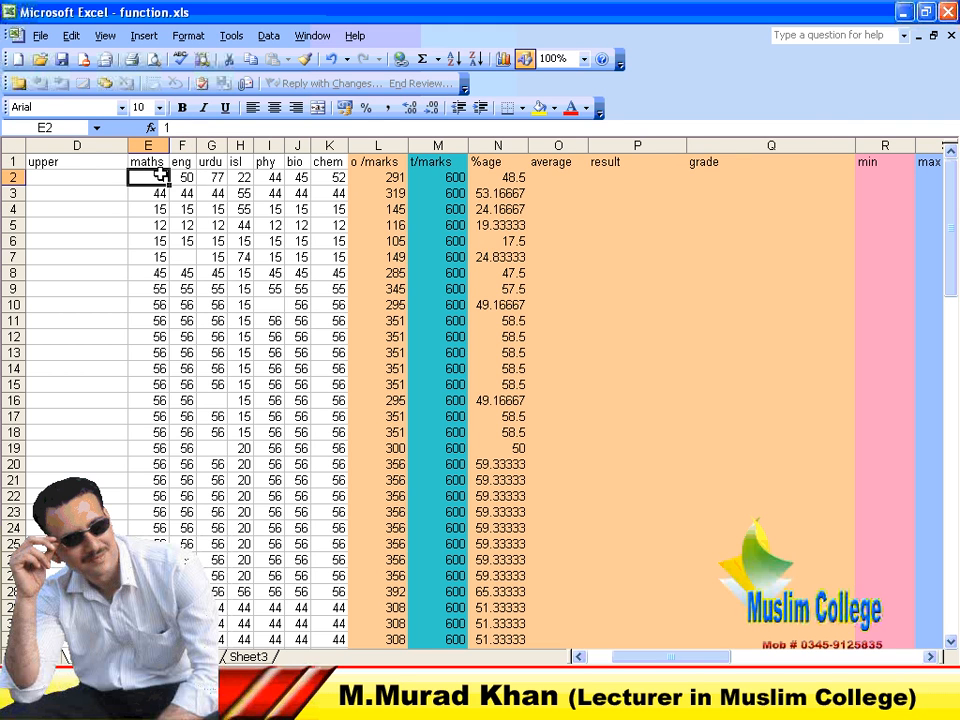
pyautogui.moveTo(168, 176); pyautogui.dragTo(322, 170)
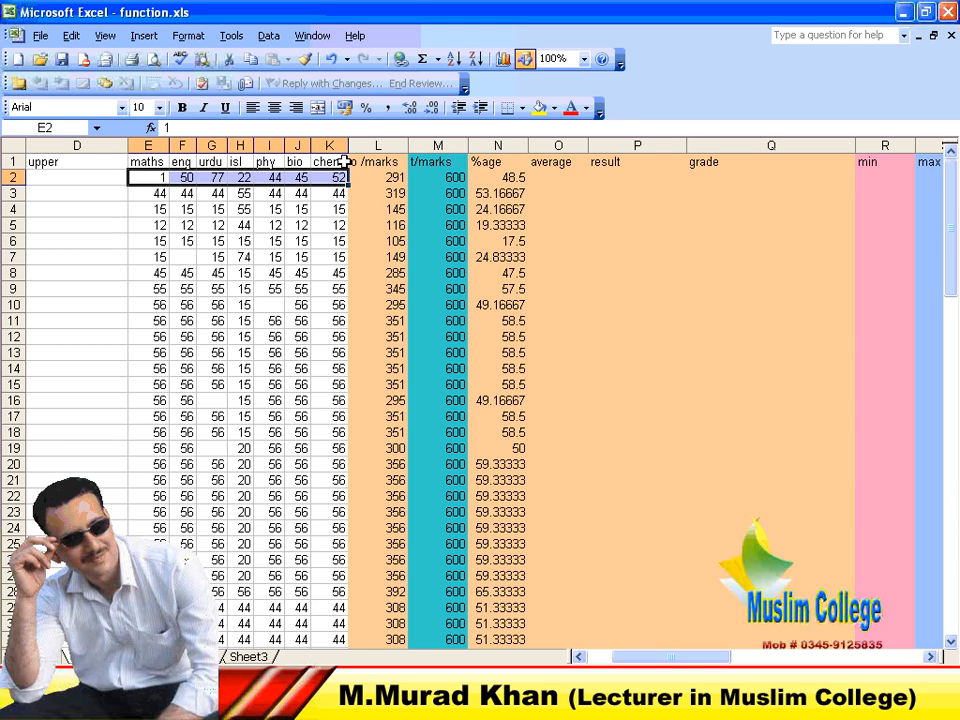
# - Enter the sample numbers 102, 5, 30, 70 and 20 in cells G138 to K138 of the empty area
pyautogui.click(641, 178)
pyautogui.scroll(-20, 640, 200)
pyautogui.scroll(-6, 634, 219)
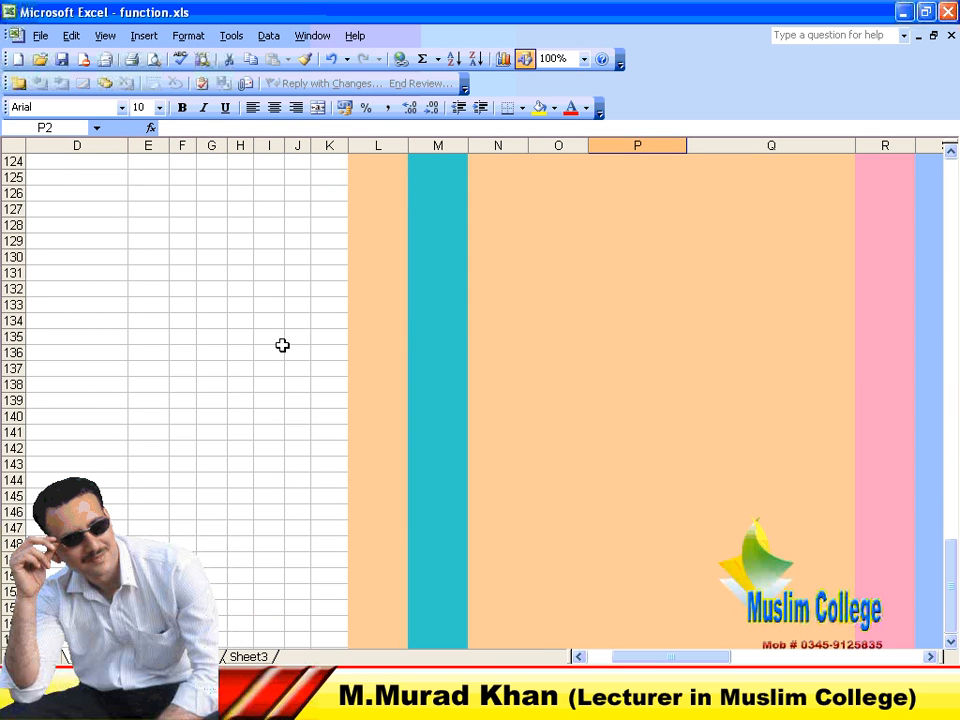
pyautogui.click(220, 384)
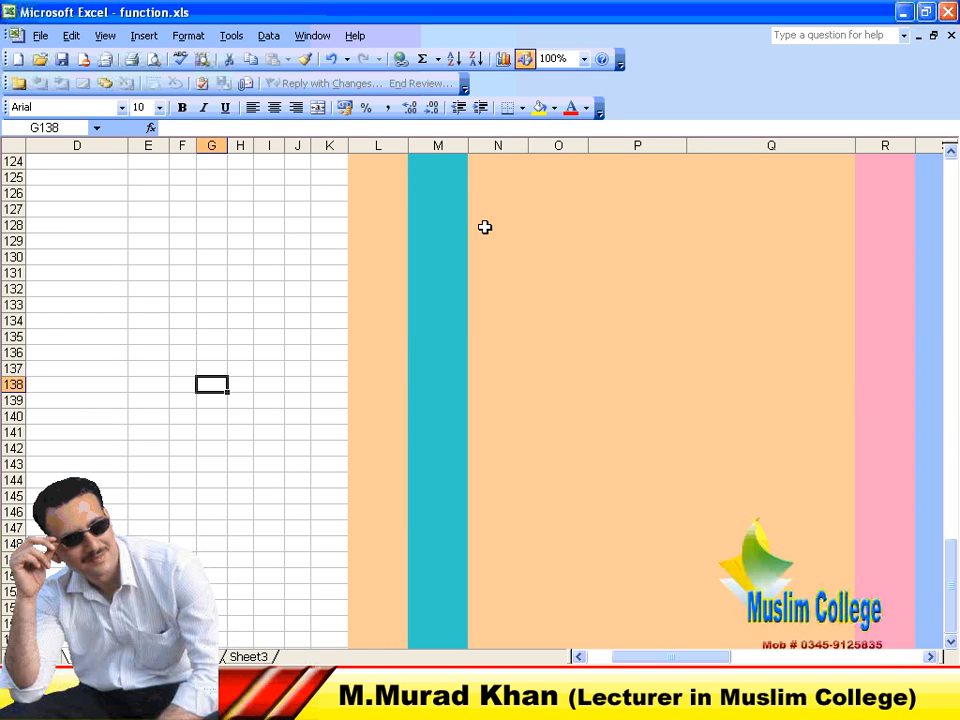
pyautogui.write('102')
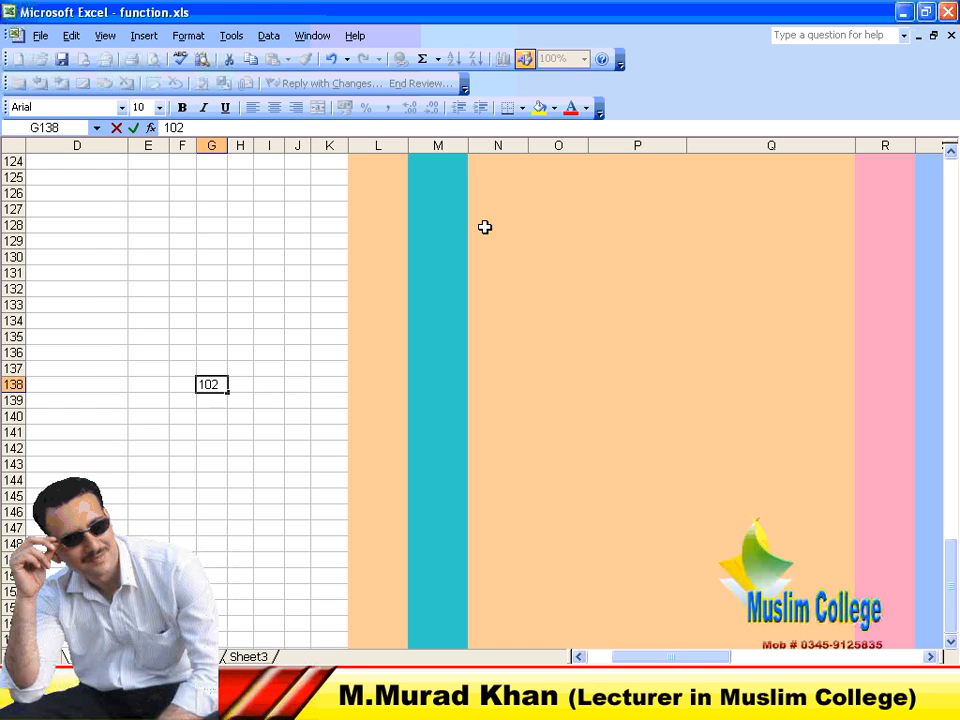
pyautogui.press('Tab')
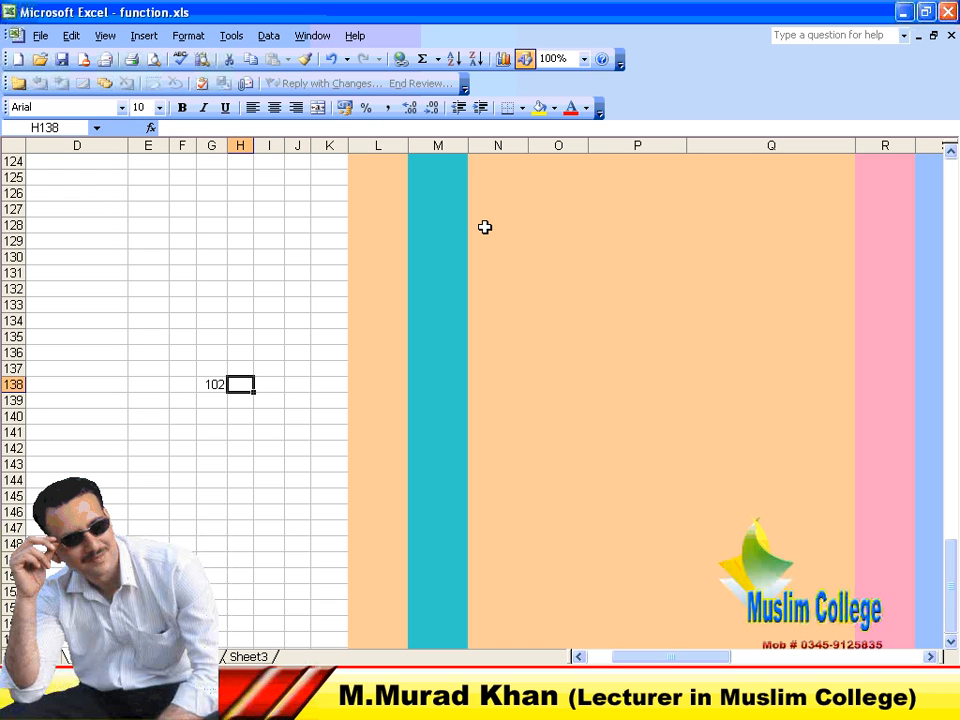
pyautogui.write('5')
pyautogui.press('Tab')
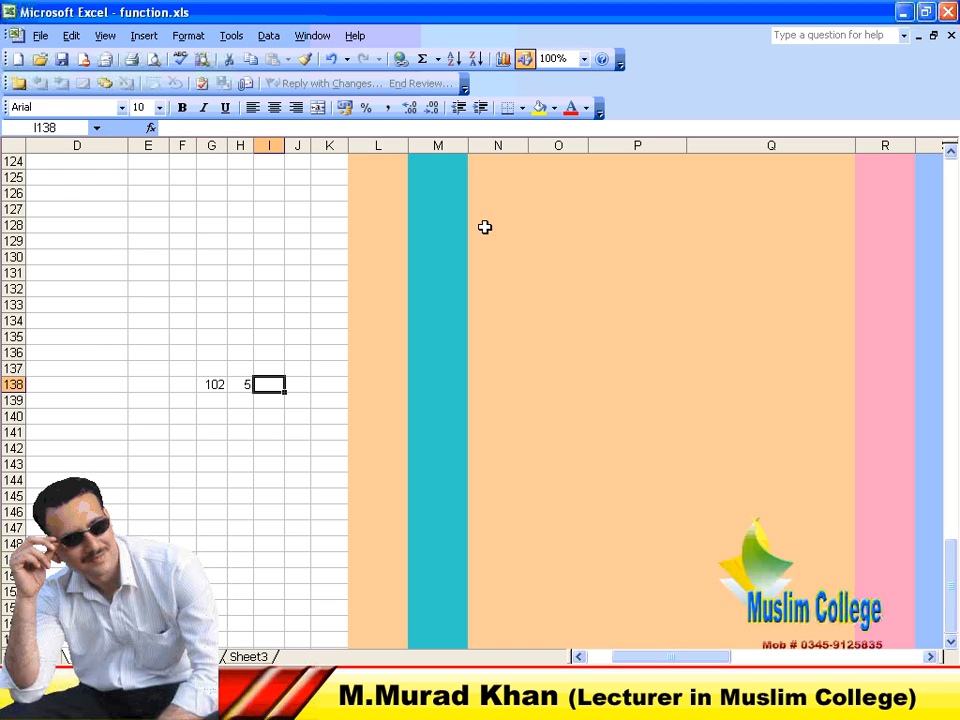
pyautogui.write('30')
pyautogui.press('Tab')
pyautogui.write('70')
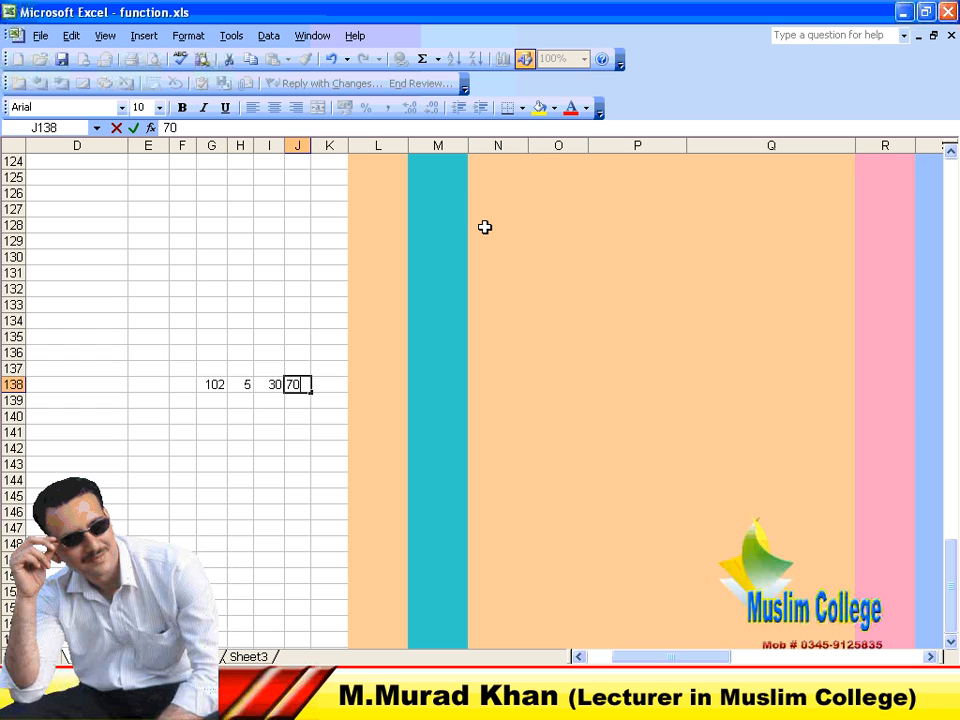
pyautogui.press('Tab')
pyautogui.write('20')
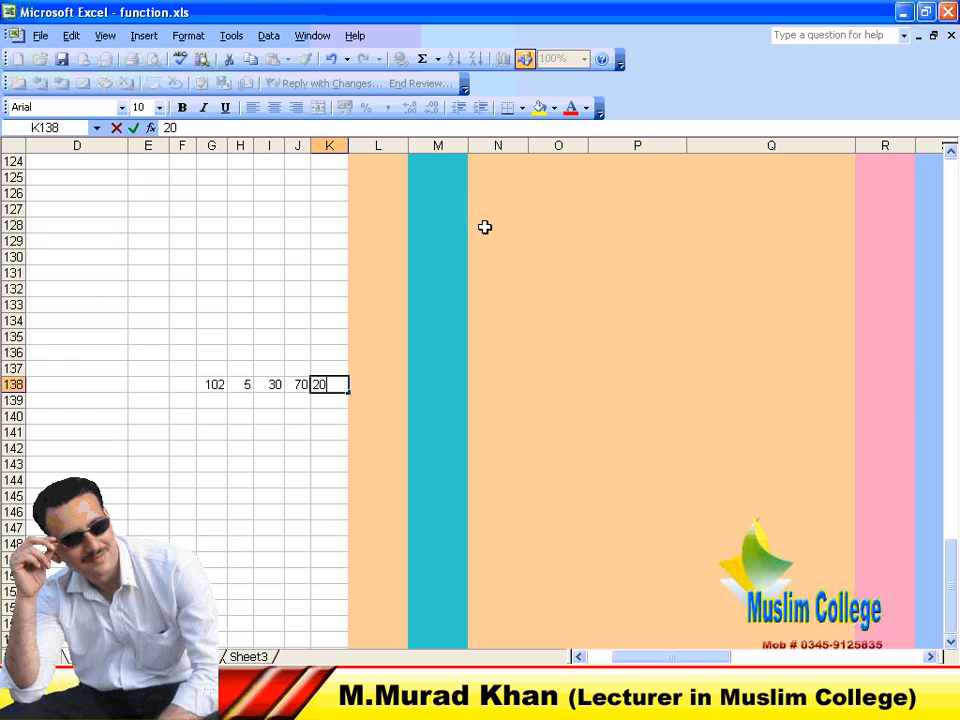
pyautogui.press('Return')
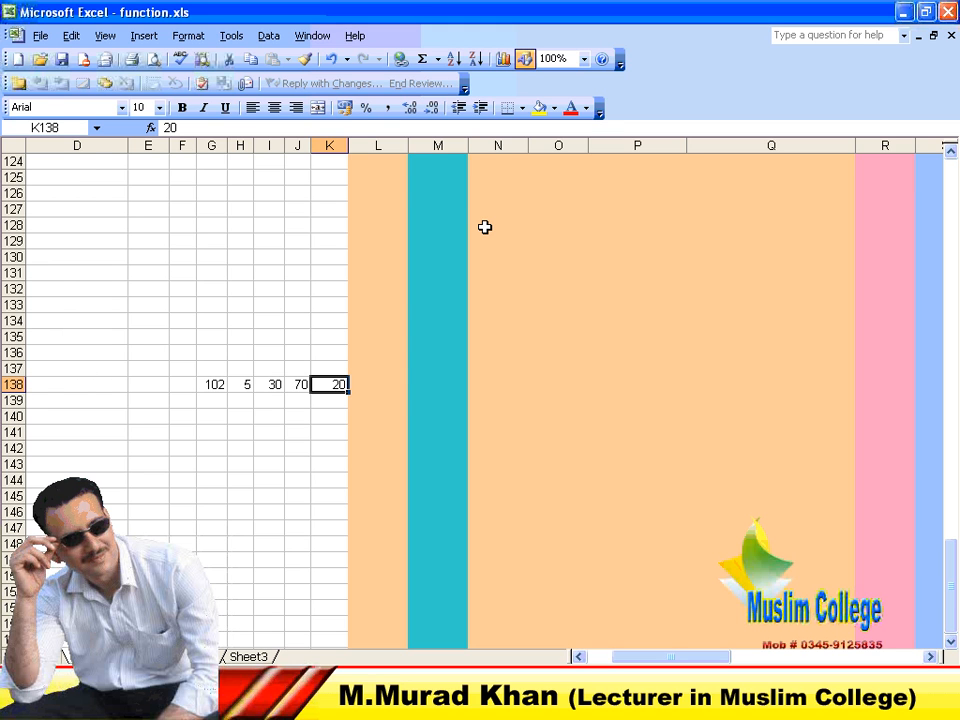
# - Insert the AVERAGE function in L138 with the range G138:K138 as its first argument
pyautogui.press('Tab')
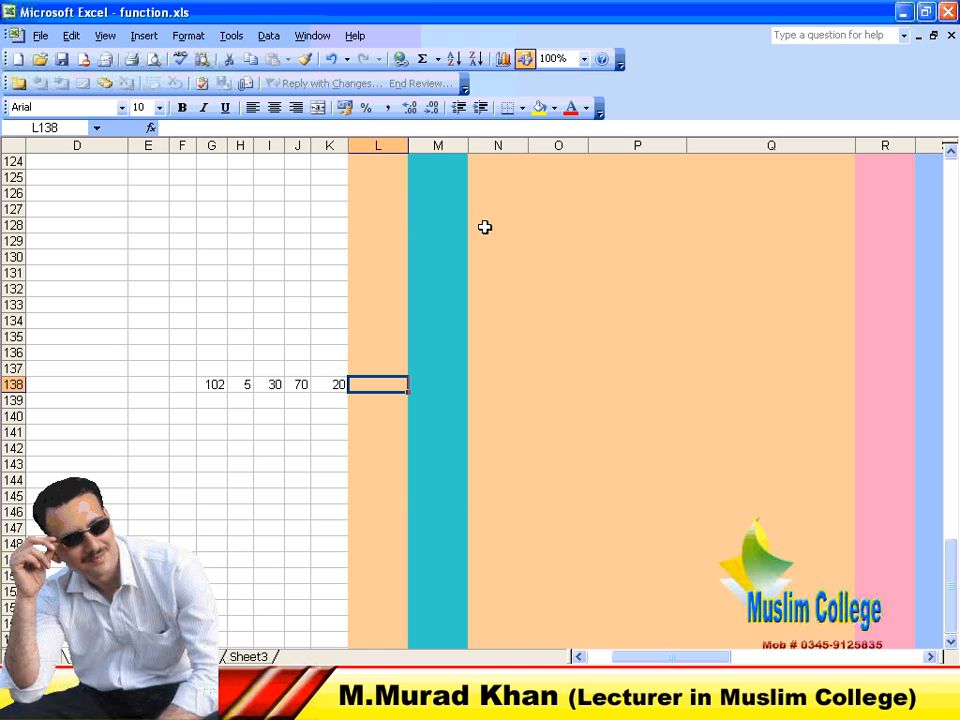
pyautogui.hotkey('shift', 'F3')
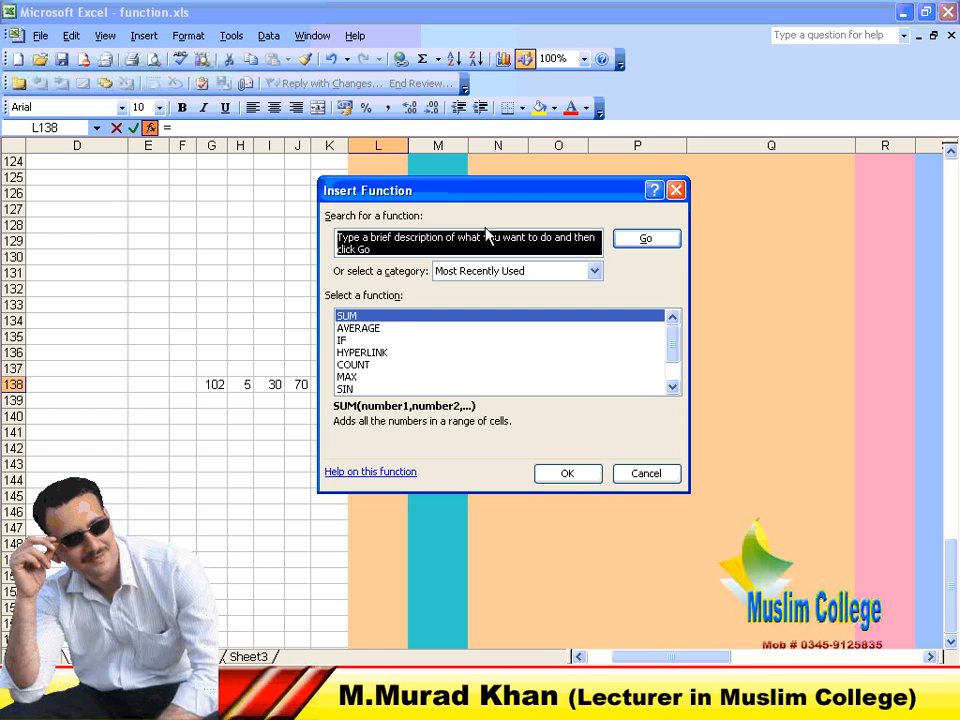
pyautogui.click(377, 330)
pyautogui.moveTo(471, 188); pyautogui.dragTo(759, 9)
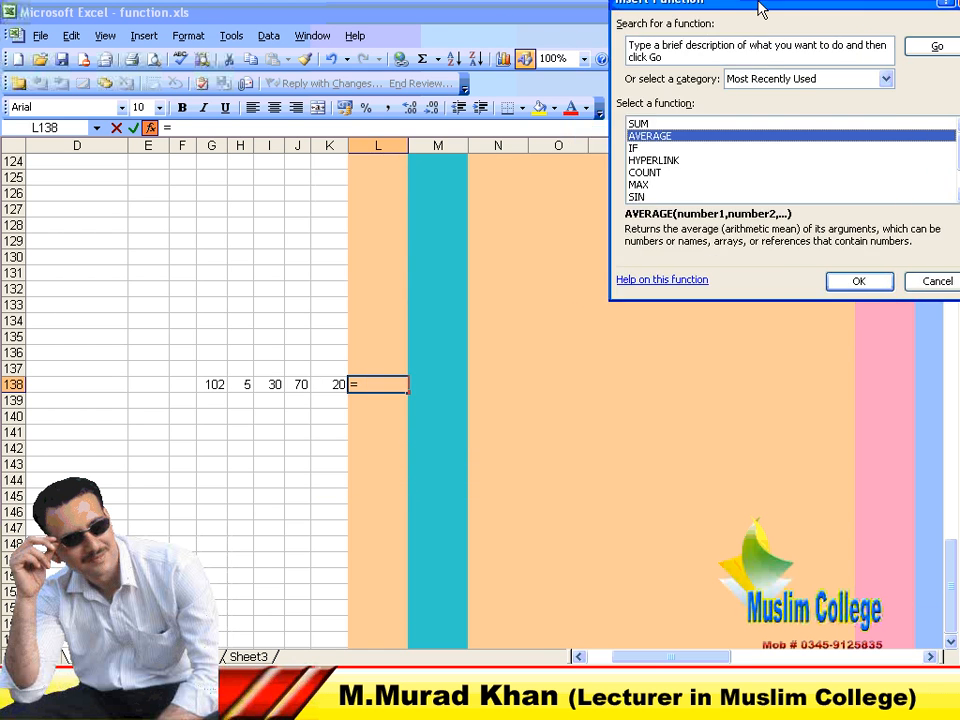
pyautogui.click(858, 281)
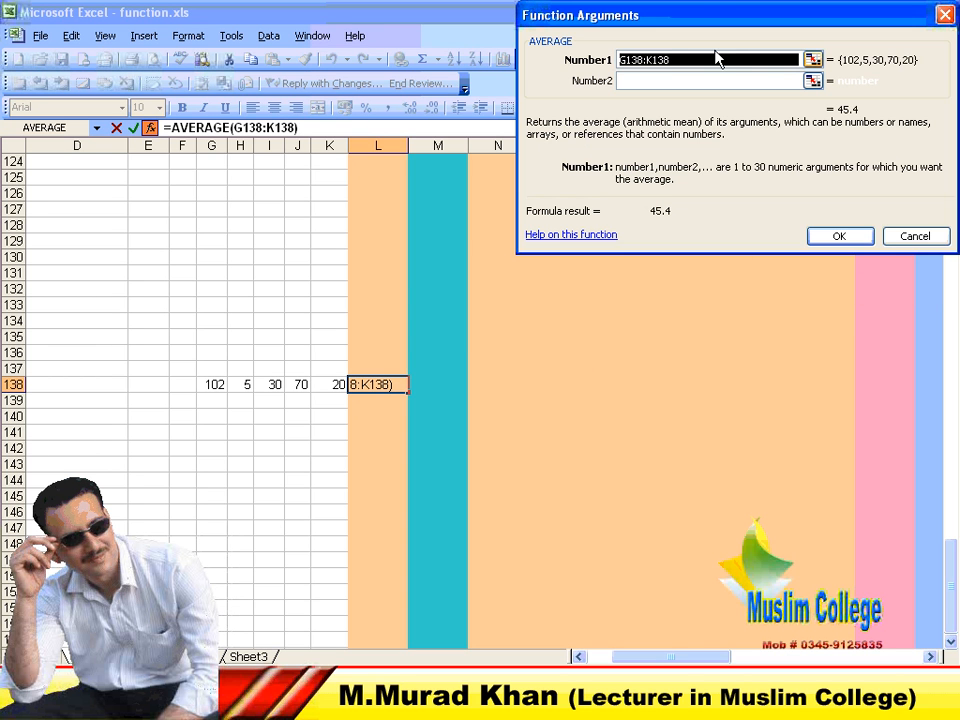
pyautogui.press('Delete')
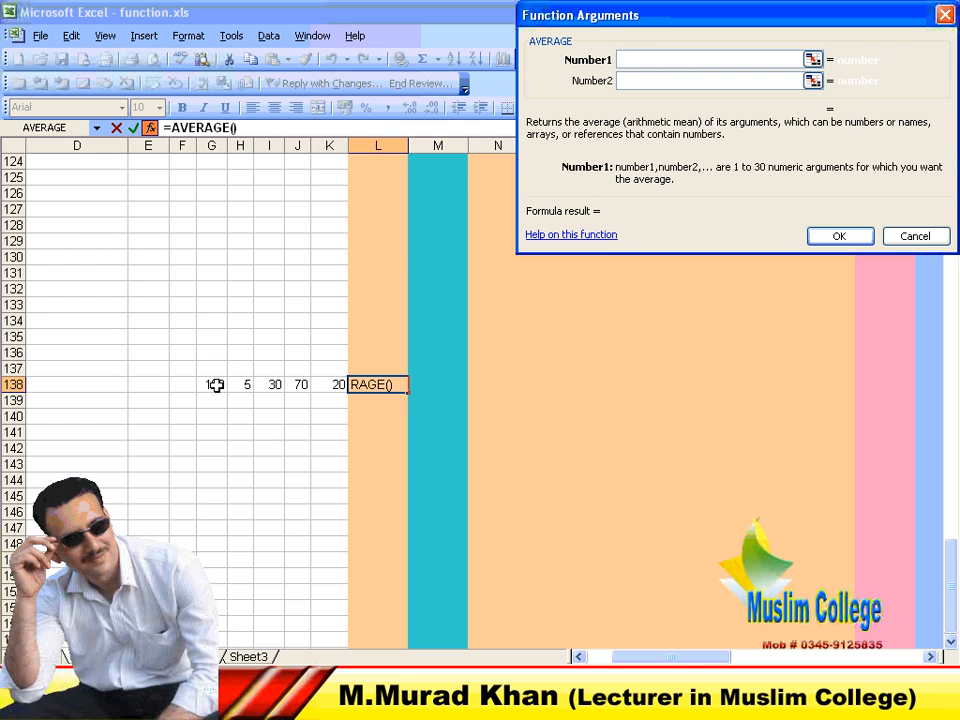
pyautogui.moveTo(214, 386); pyautogui.dragTo(330, 386)
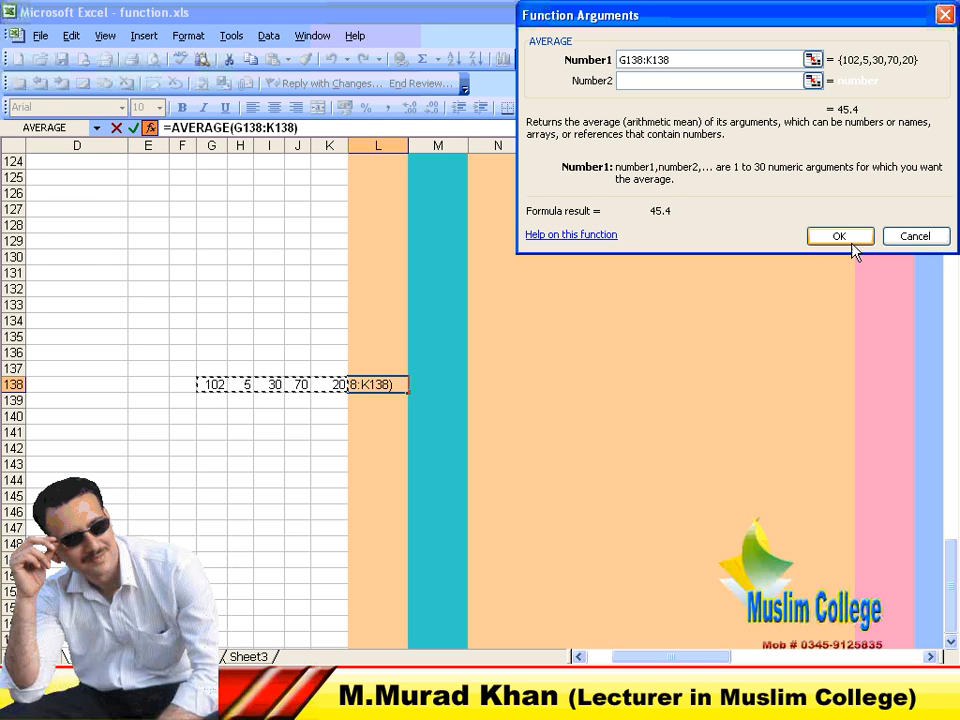
pyautogui.press('Return')
pyautogui.click(556, 390)
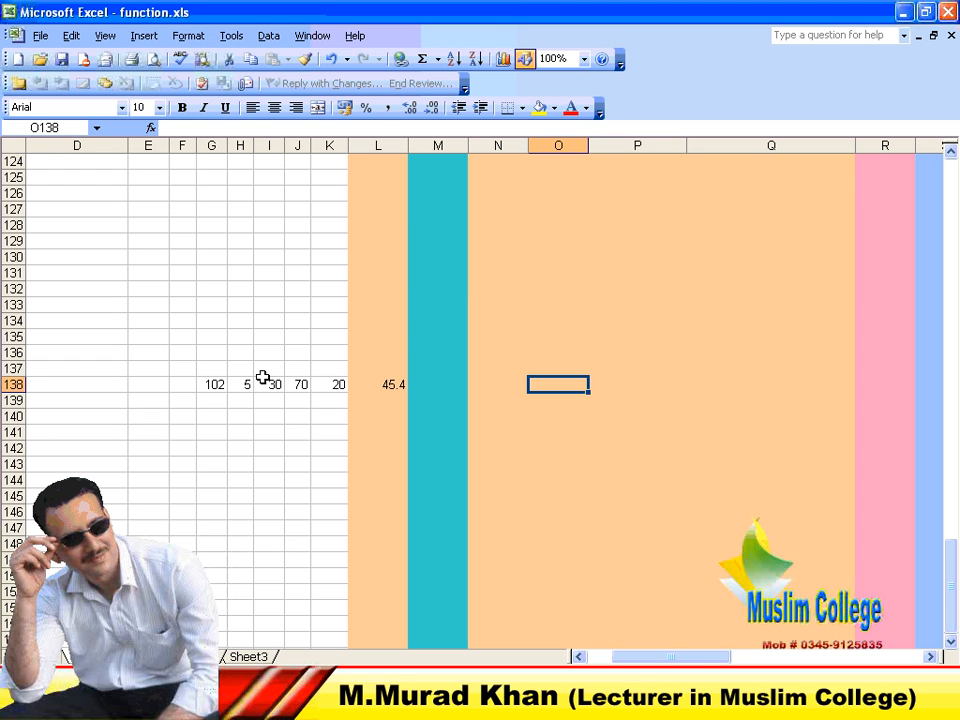
# - Replace the sample numbers in G138:K138 with 50, 100, 150, 200 and 250 to recalculate the average
pyautogui.moveTo(199, 386); pyautogui.dragTo(328, 376)
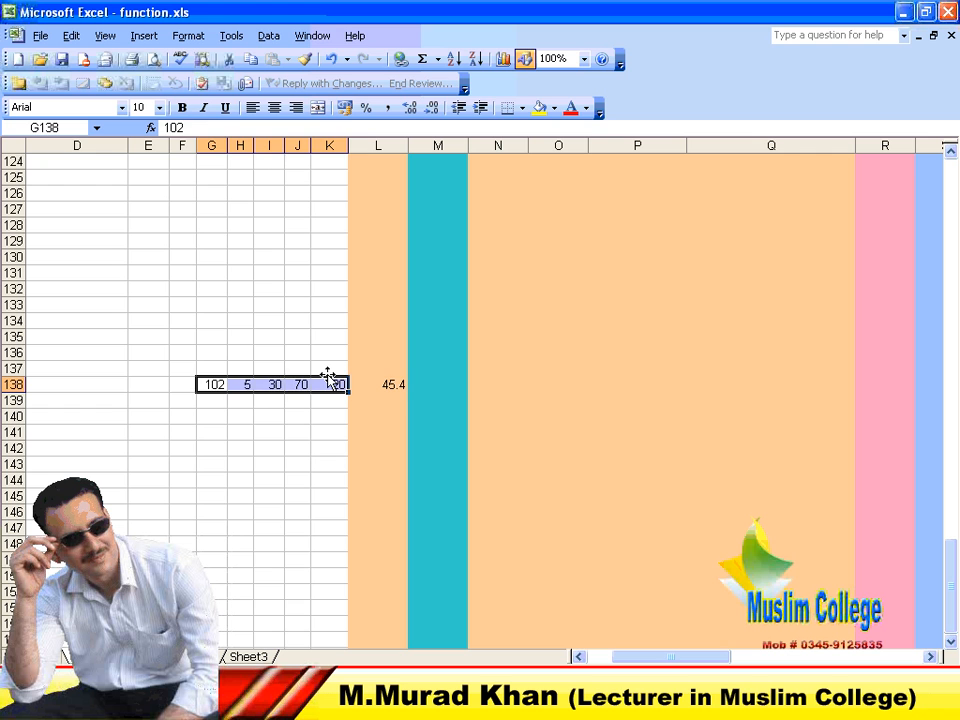
pyautogui.press('Delete')
pyautogui.write('5')
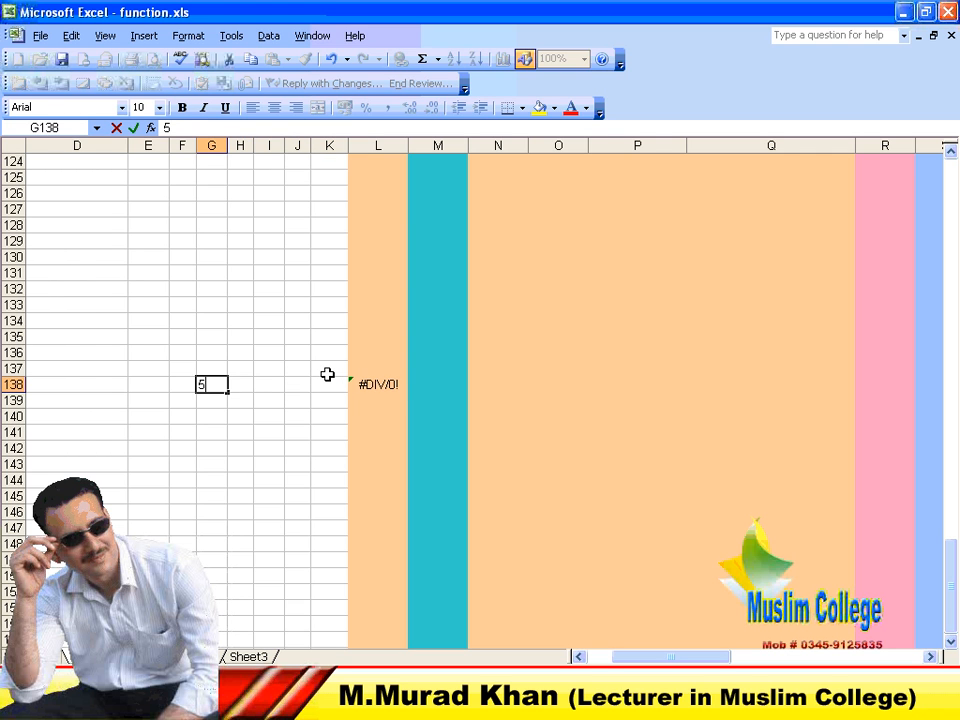
pyautogui.write('0')
pyautogui.press('Tab')
pyautogui.write('10')
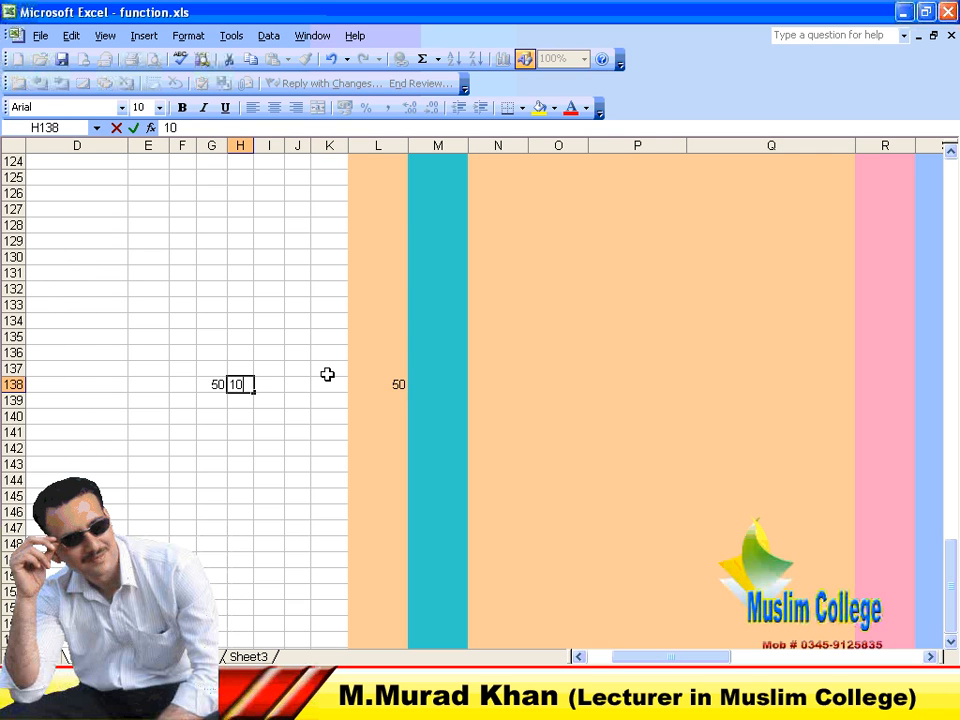
pyautogui.write('0')
pyautogui.press('Tab')
pyautogui.write('150')
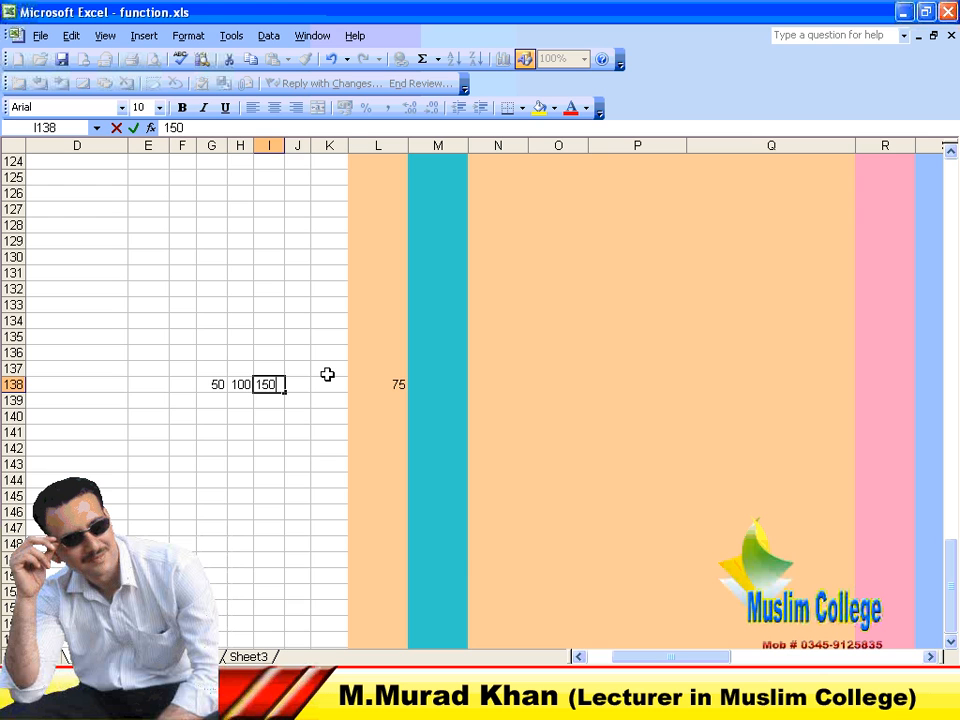
pyautogui.press('Tab')
pyautogui.write('200')
pyautogui.press('Tab')
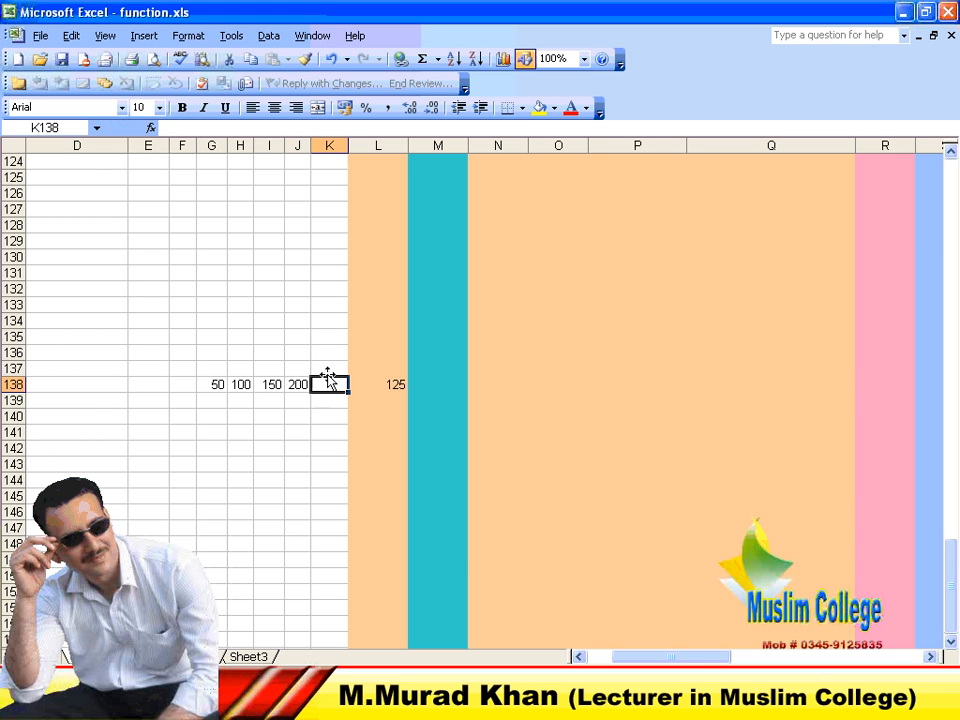
pyautogui.write('250')
pyautogui.press('Return')
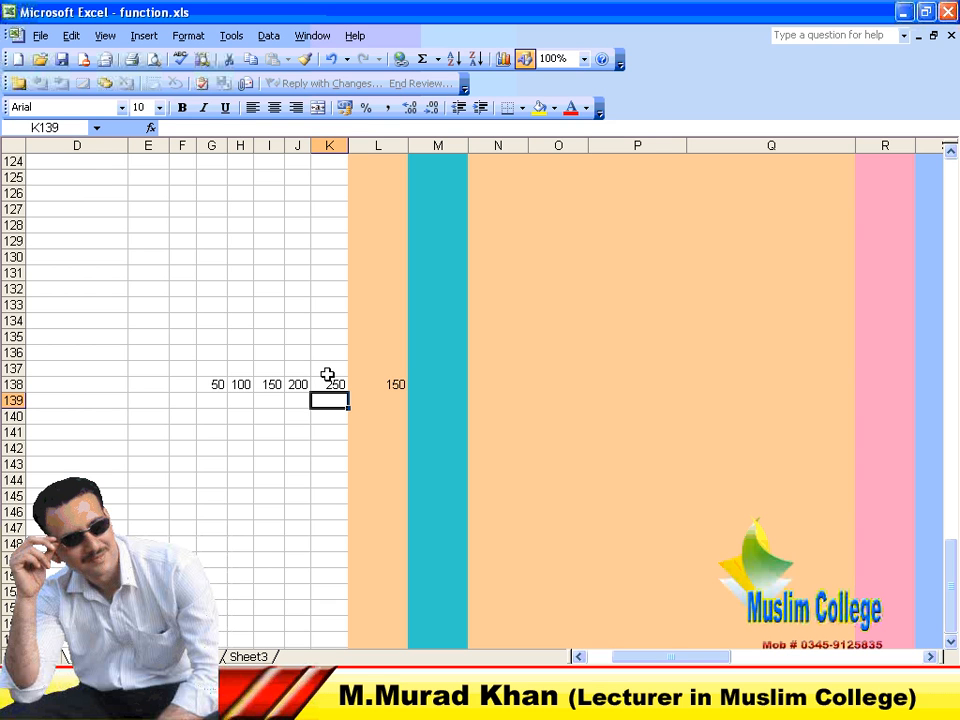
# - Enter the formula =AVERAGE(E2:K2) in O2 to average the first student's subject marks
pyautogui.scroll(20, 155, 57)
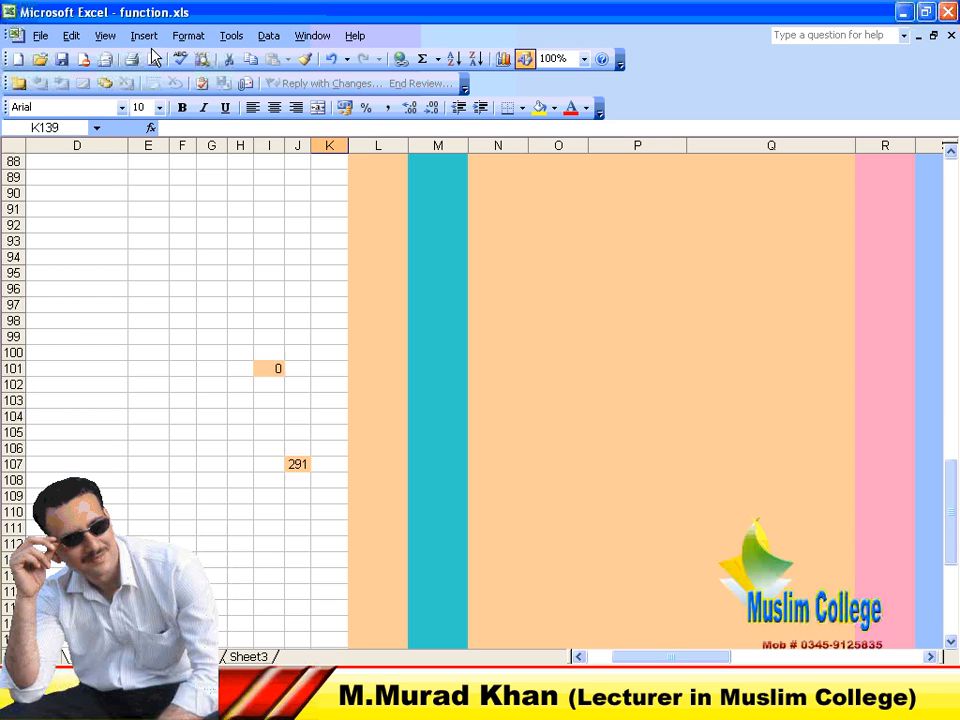
pyautogui.scroll(13, 152, 52)
pyautogui.scroll(-15, 143, 38)
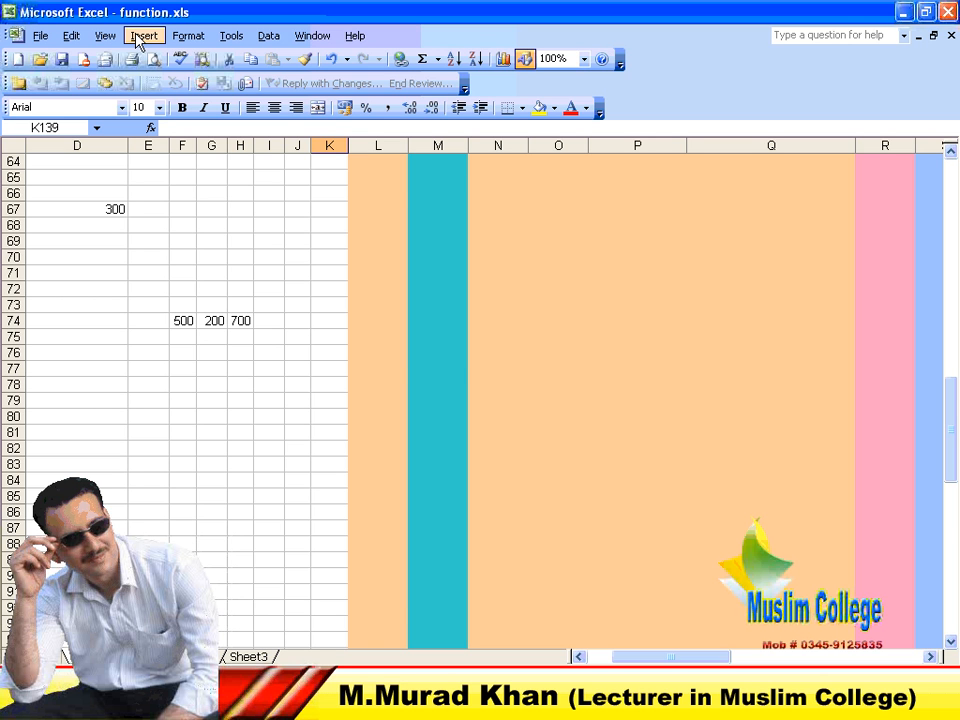
pyautogui.scroll(20, 140, 37)
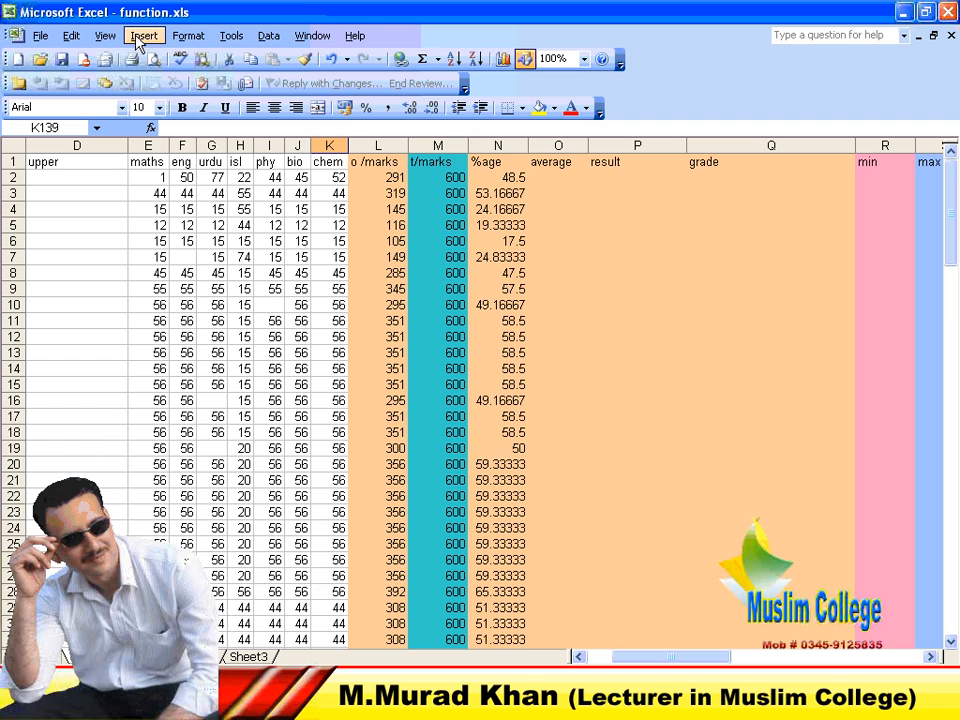
pyautogui.click(571, 178)
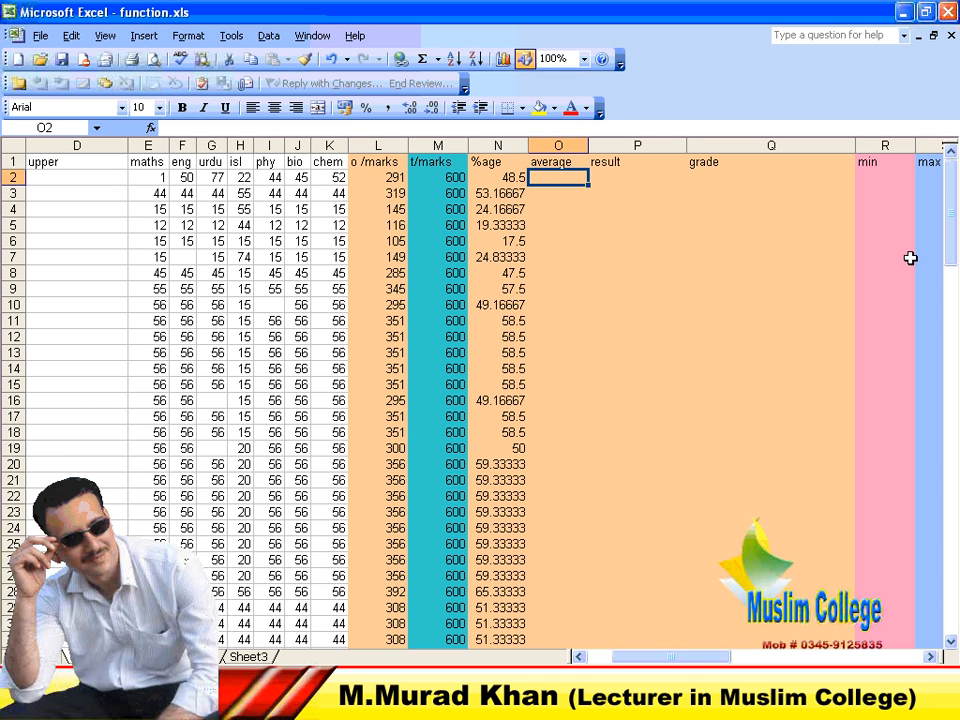
pyautogui.write('=a')
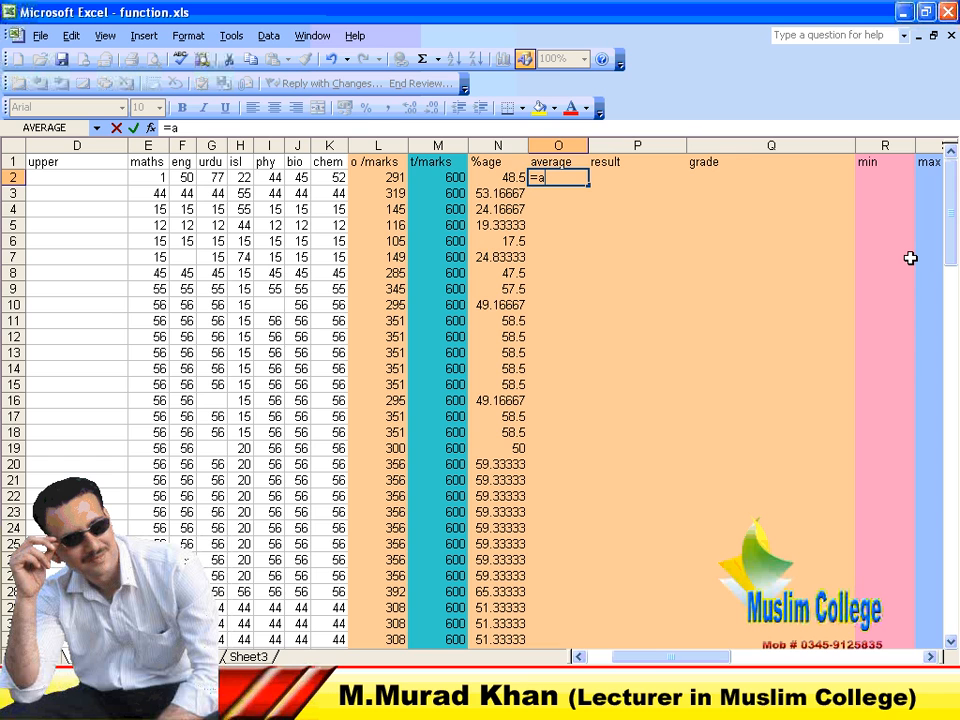
pyautogui.write('verage(')
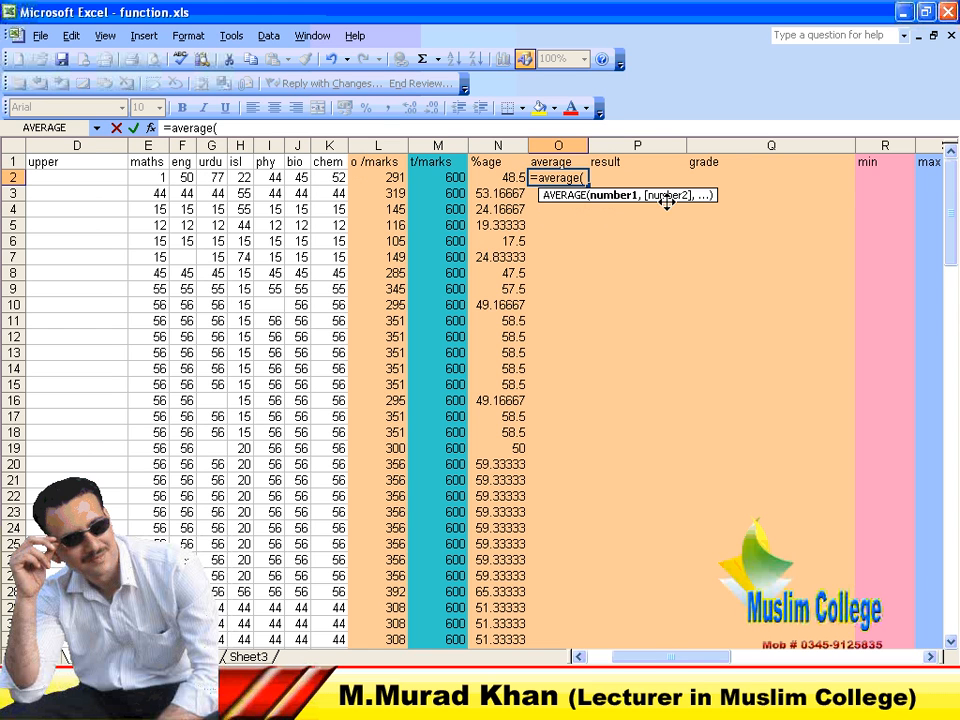
pyautogui.click(155, 177)
pyautogui.moveTo(155, 177); pyautogui.dragTo(340, 175)
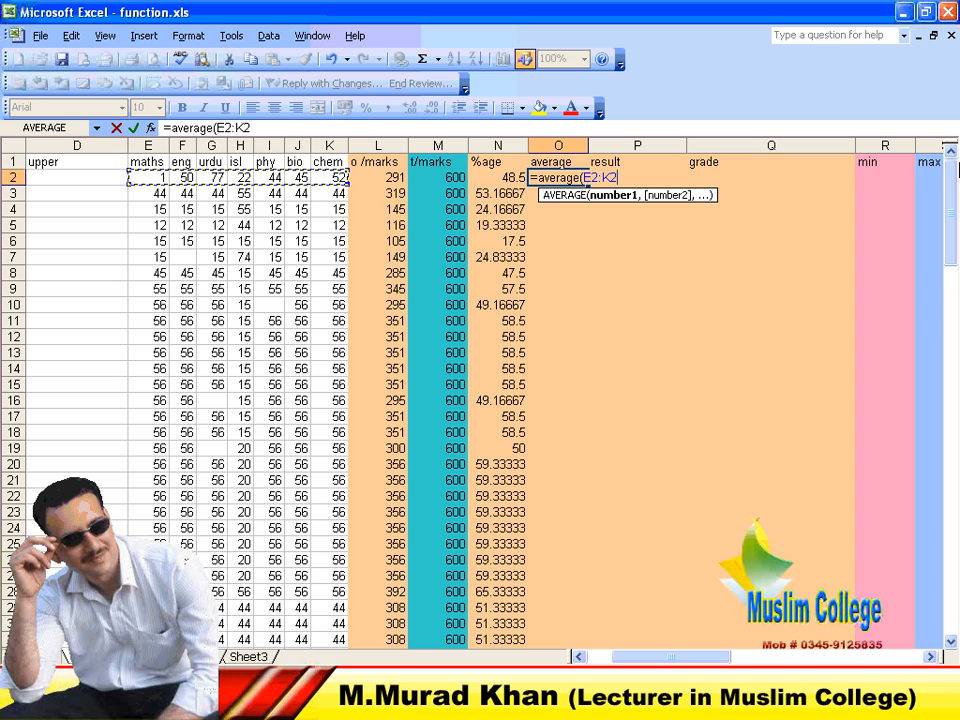
pyautogui.write(')')
pyautogui.press('Return')
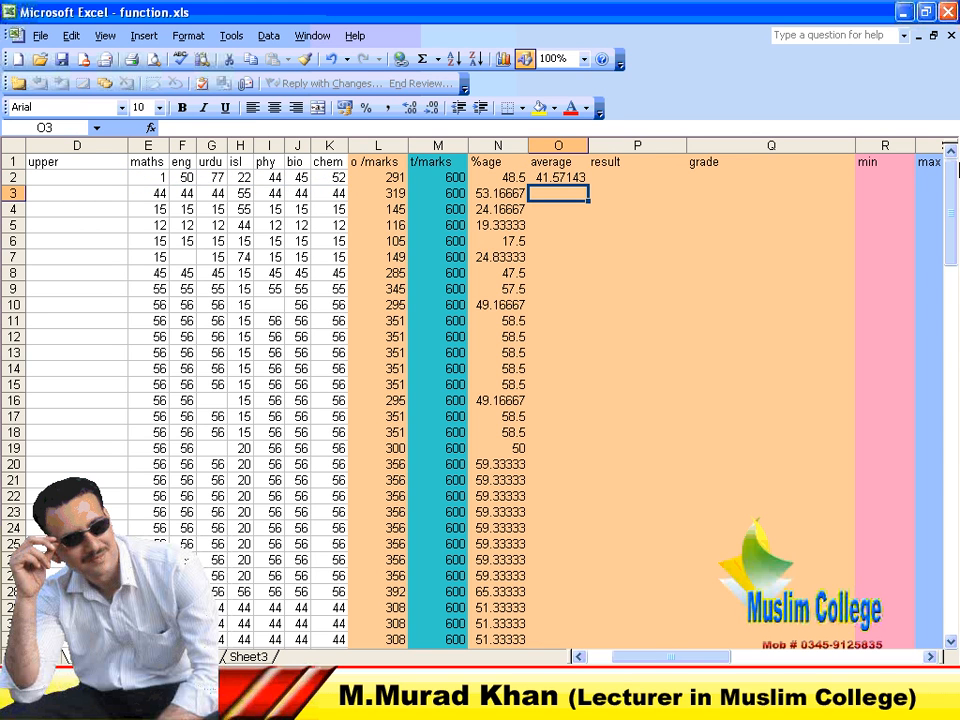
# - Fill the average formula from O2 down through O29
pyautogui.click(549, 177)
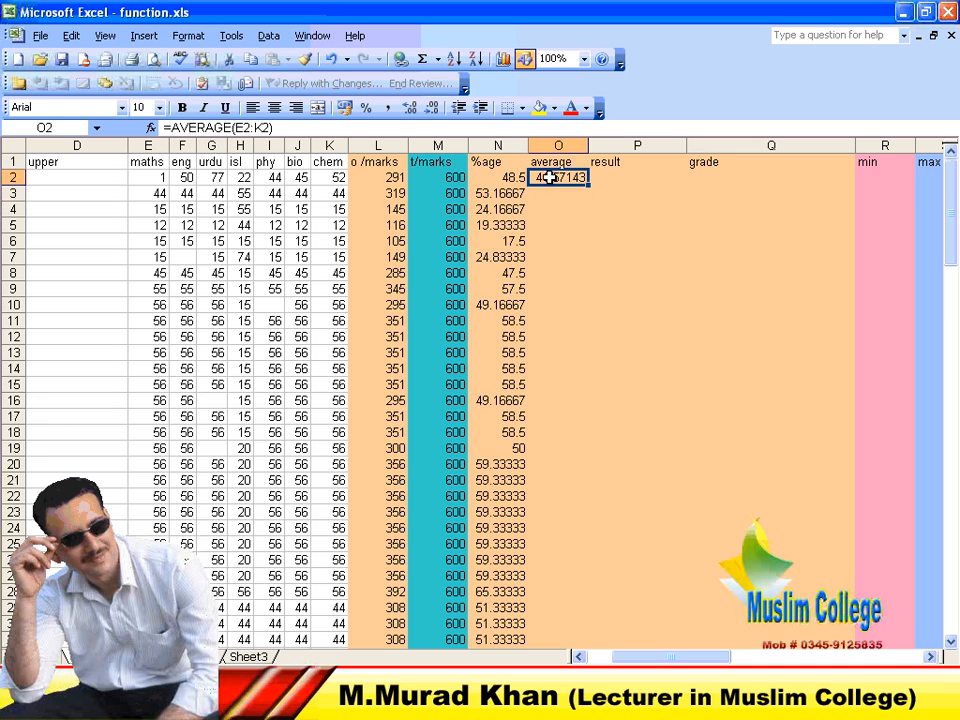
pyautogui.moveTo(549, 177); pyautogui.dragTo(547, 609)
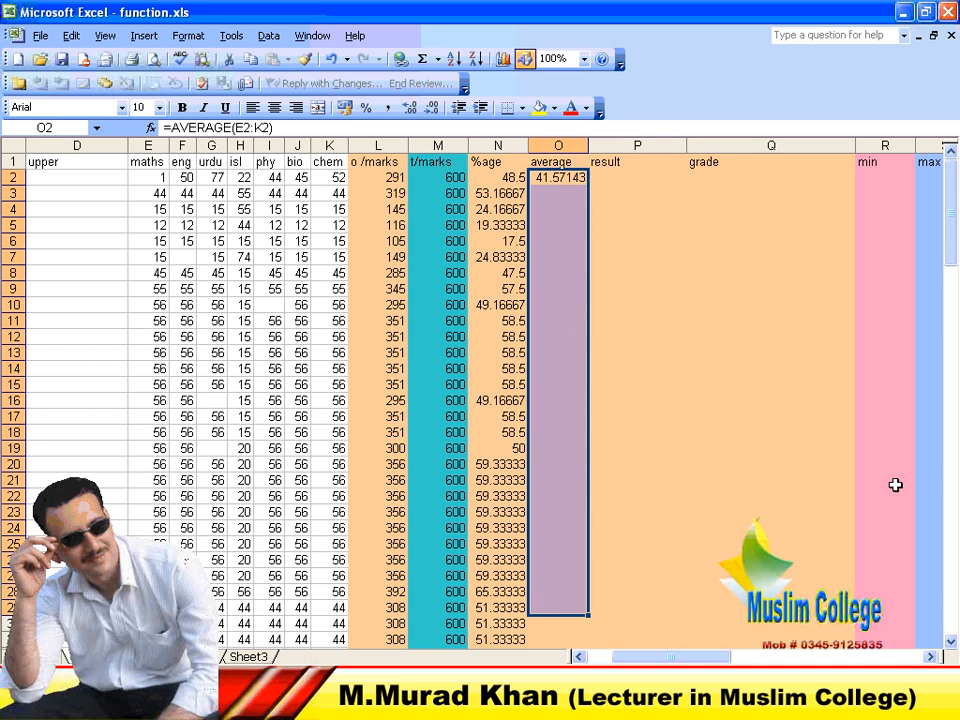
pyautogui.hotkey('ctrl', 'd')
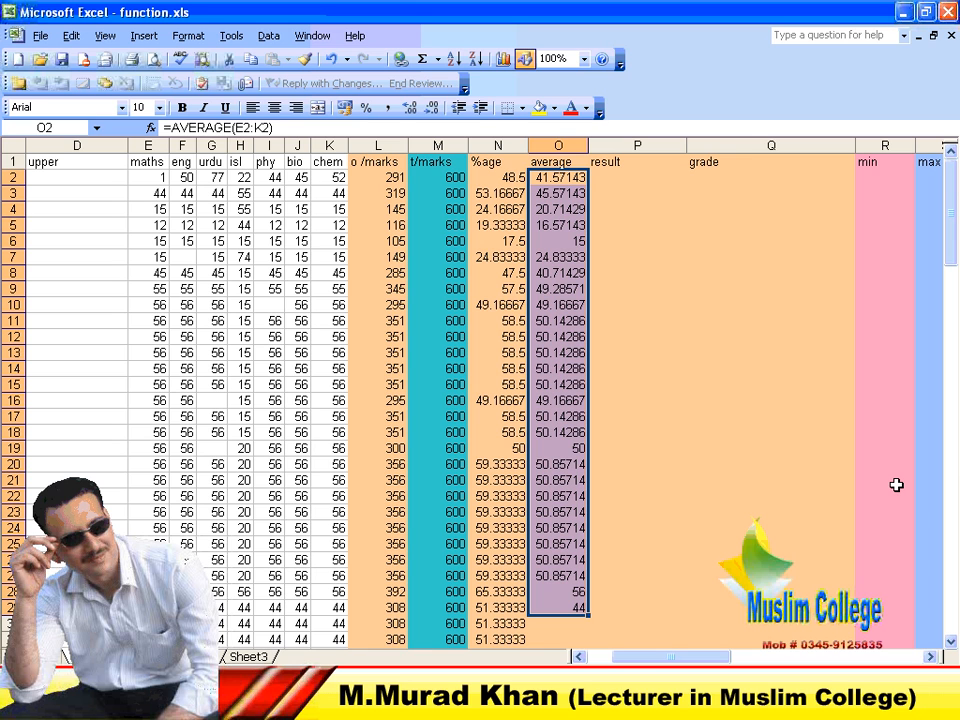